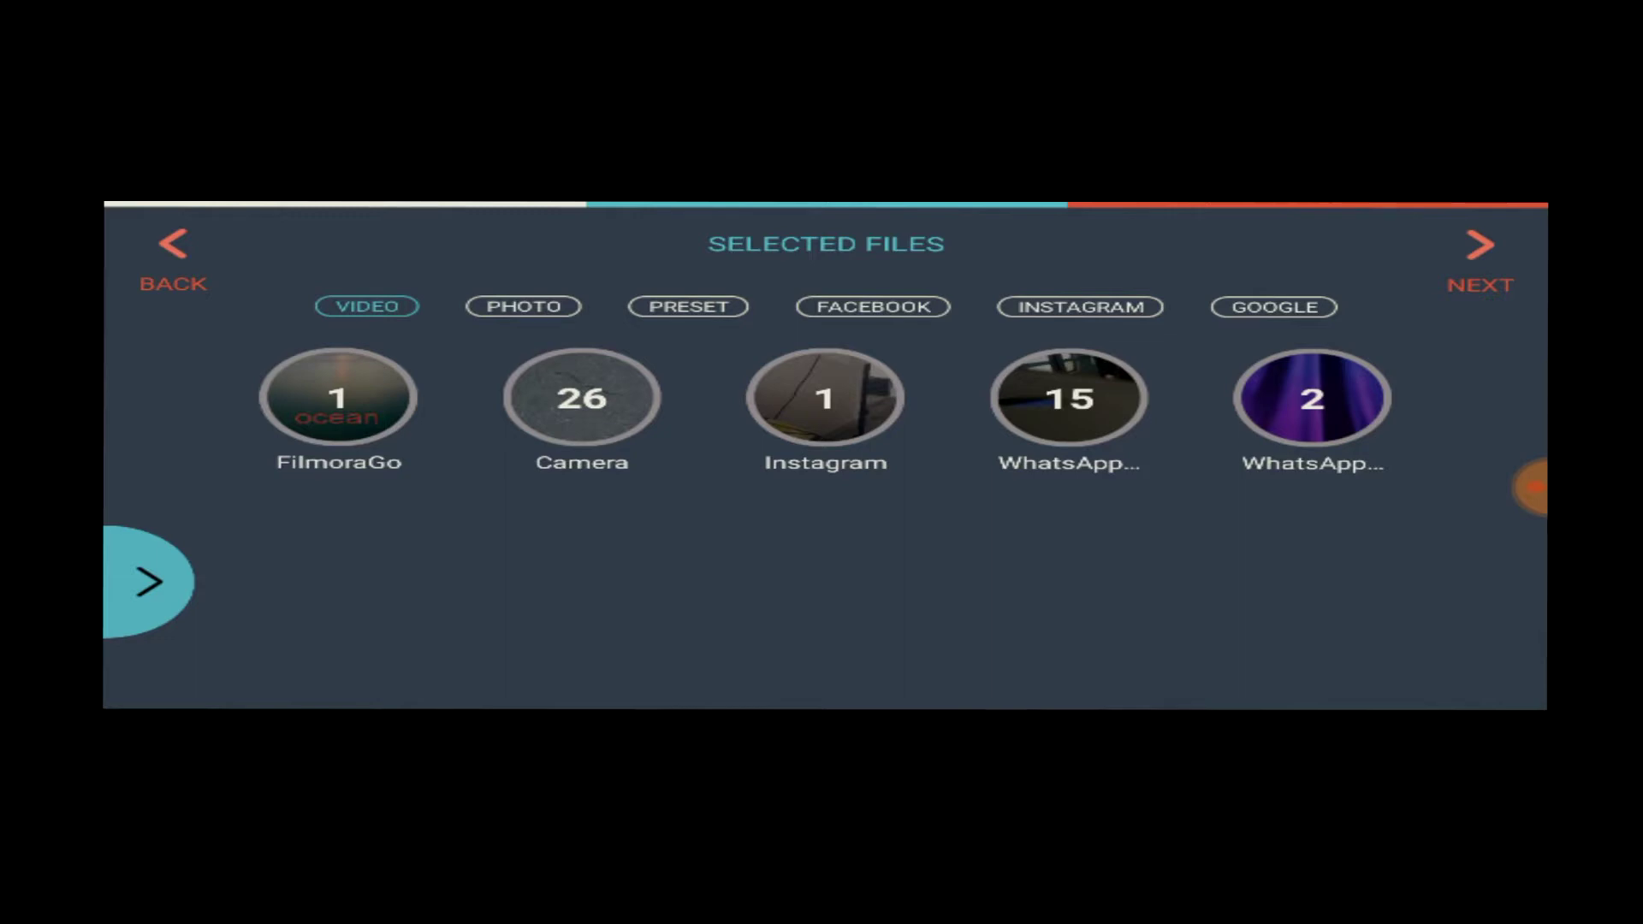
Step: Browse the Photo and Preset albums, then open the 00:32 Camera clip
{"action": "left_click", "coordinate": [524, 305]}
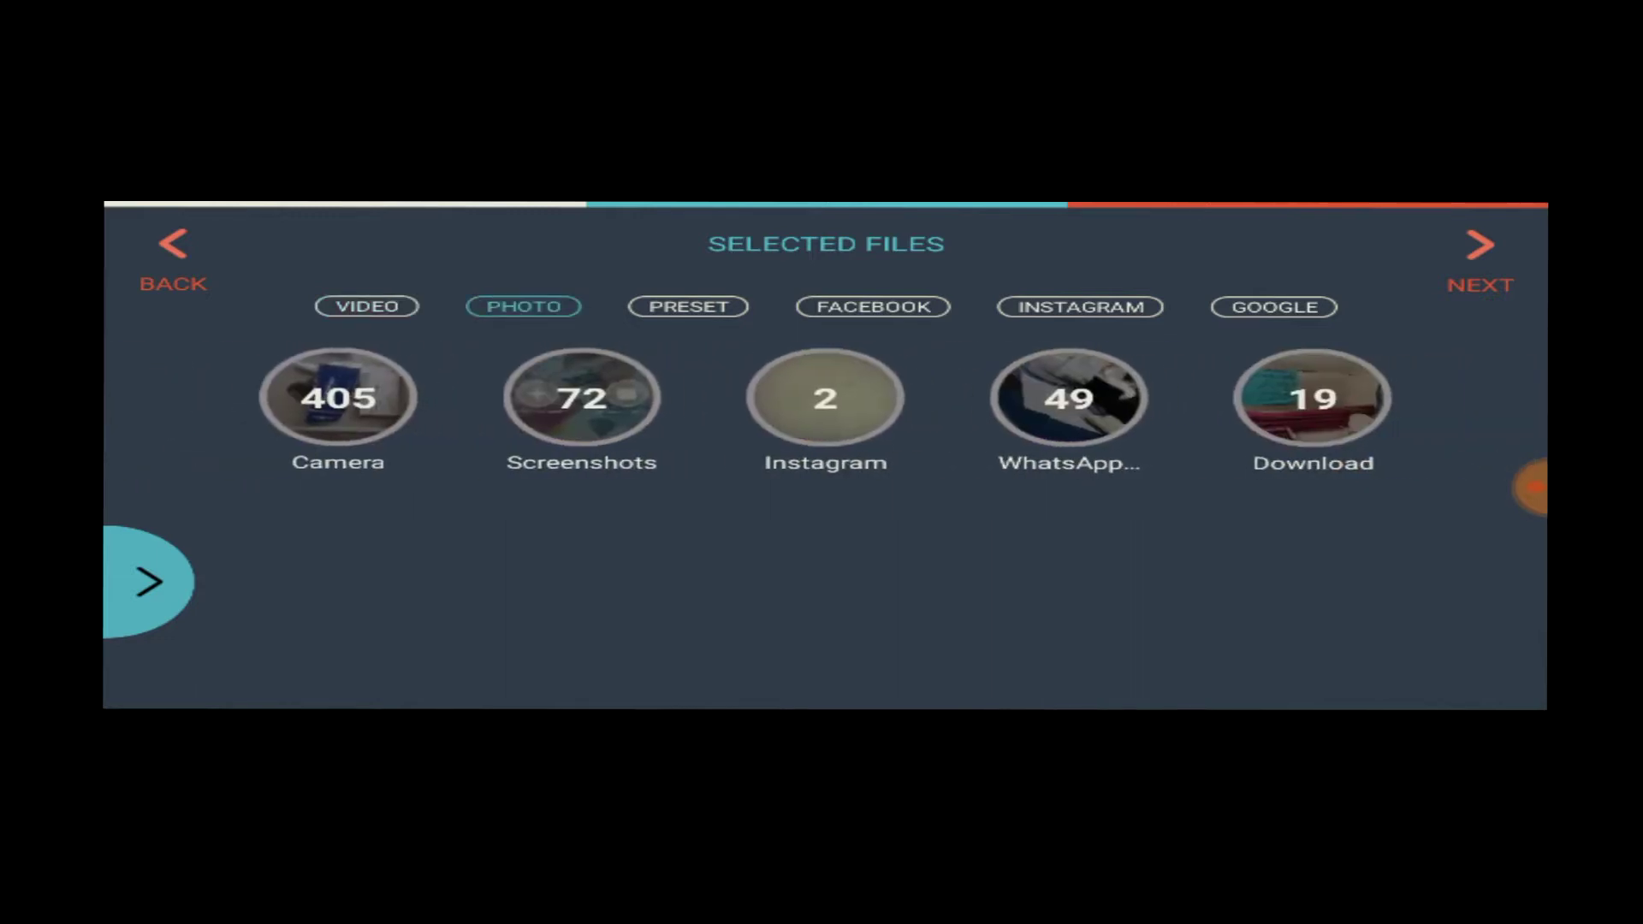
{"action": "left_click", "coordinate": [688, 305]}
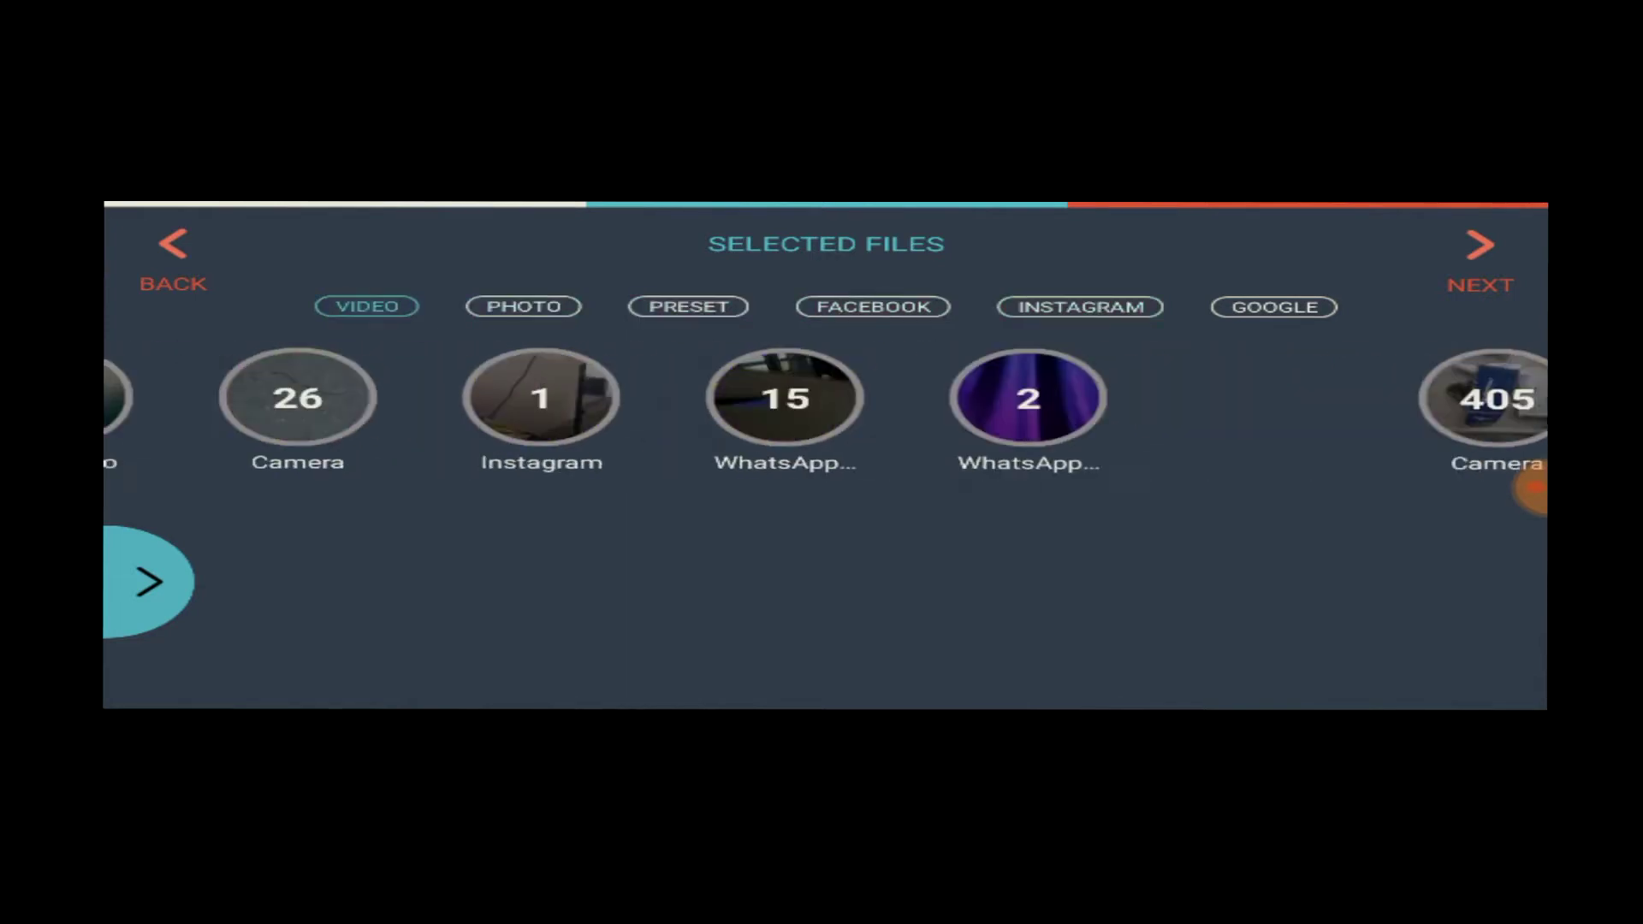
{"action": "left_click", "coordinate": [582, 398]}
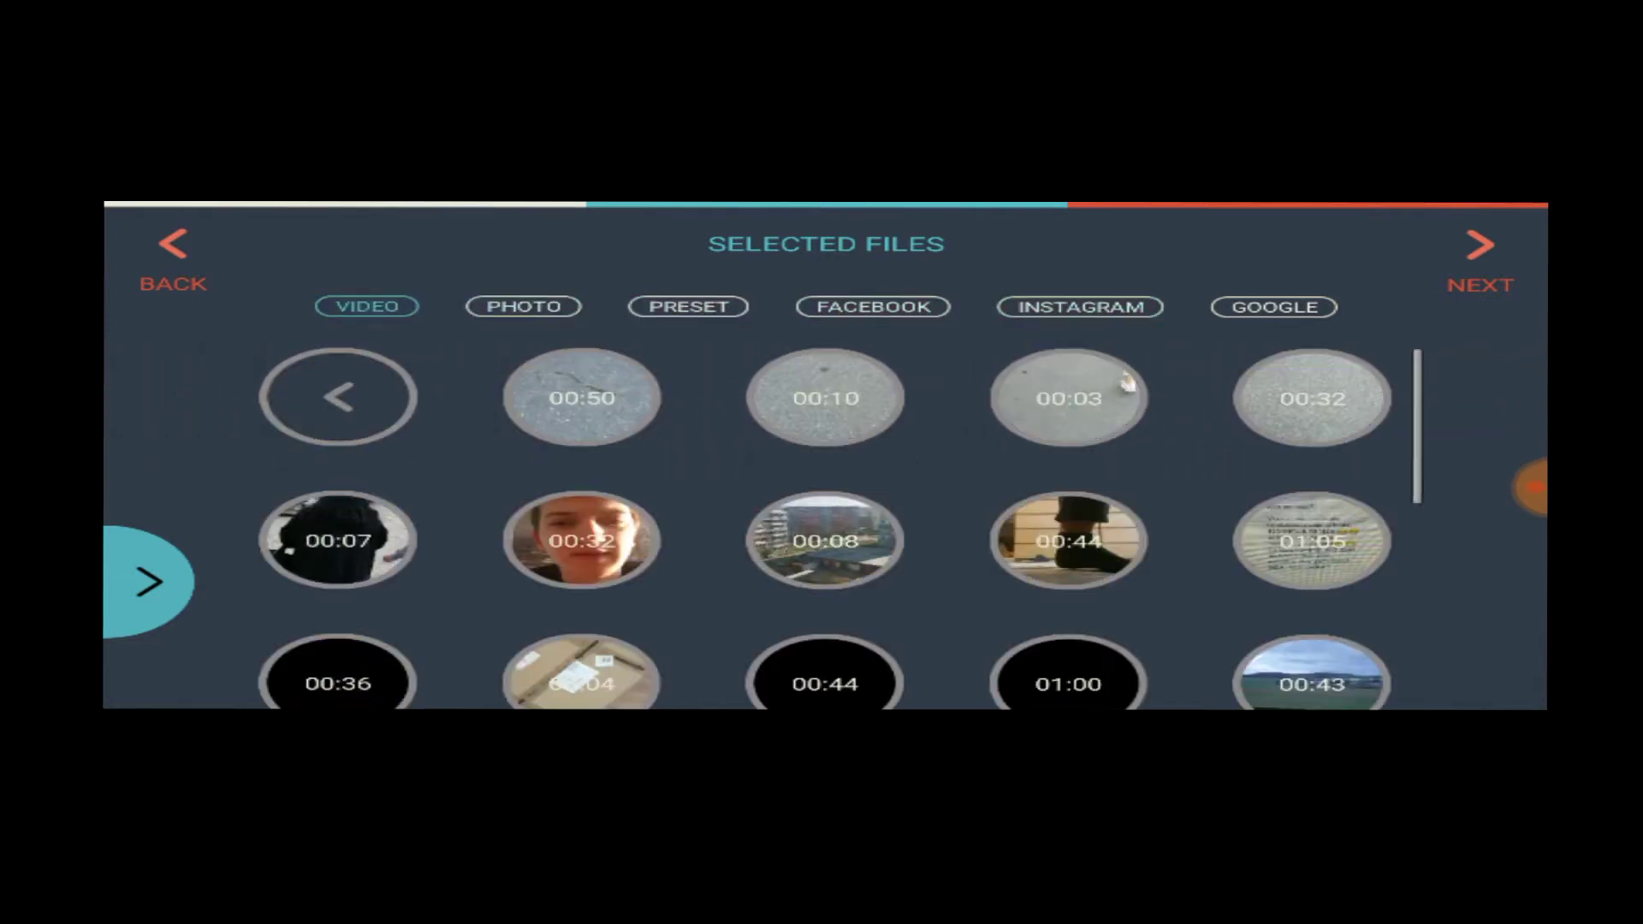
{"action": "scroll", "coordinate": [822, 526], "scroll_direction": "down", "scroll_amount": 2}
{"action": "scroll", "coordinate": [822, 527], "scroll_direction": "down", "scroll_amount": 3}
{"action": "scroll", "coordinate": [821, 526], "scroll_direction": "down", "scroll_amount": 2}
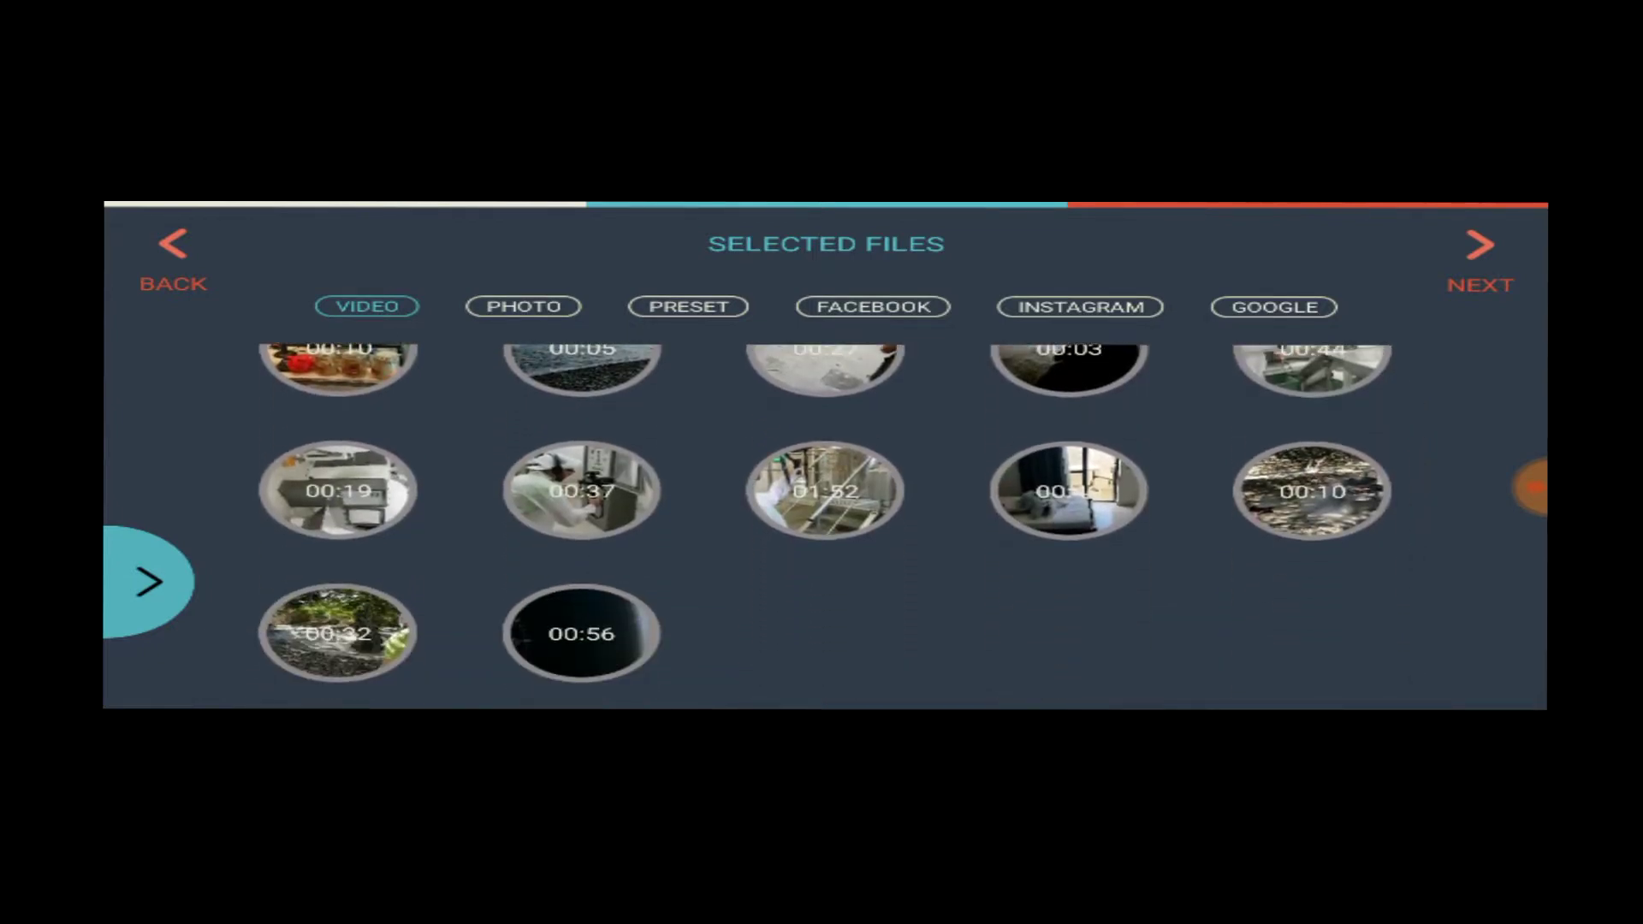
{"action": "scroll", "coordinate": [822, 527], "scroll_direction": "up", "scroll_amount": 5}
{"action": "scroll", "coordinate": [822, 526], "scroll_direction": "down", "scroll_amount": 5}
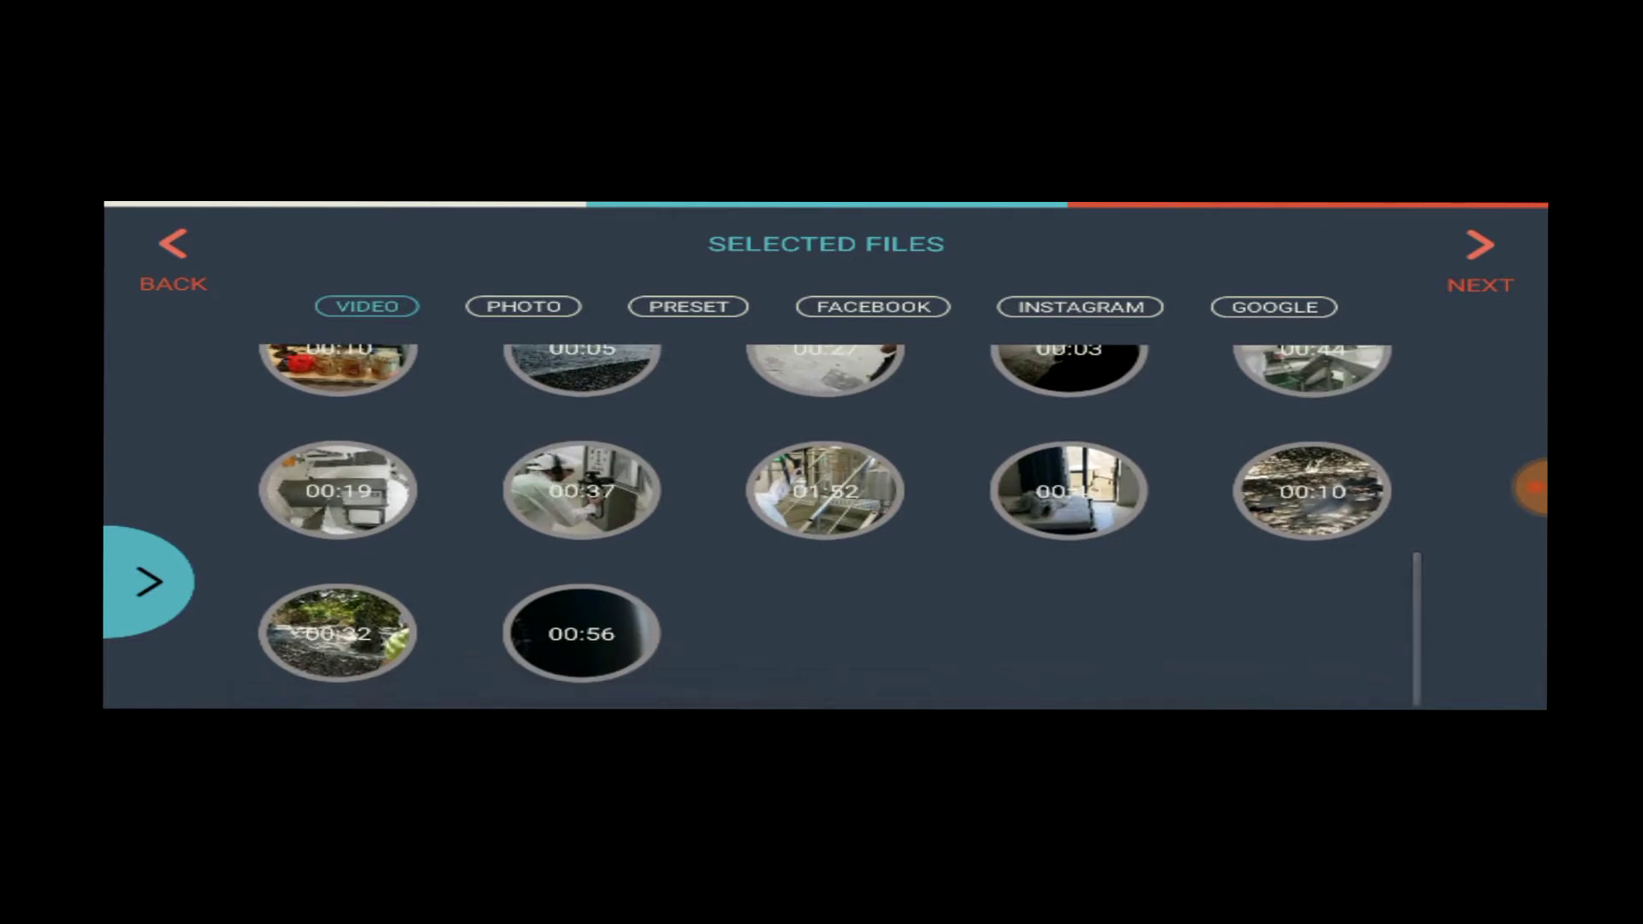
{"action": "left_click", "coordinate": [338, 633]}
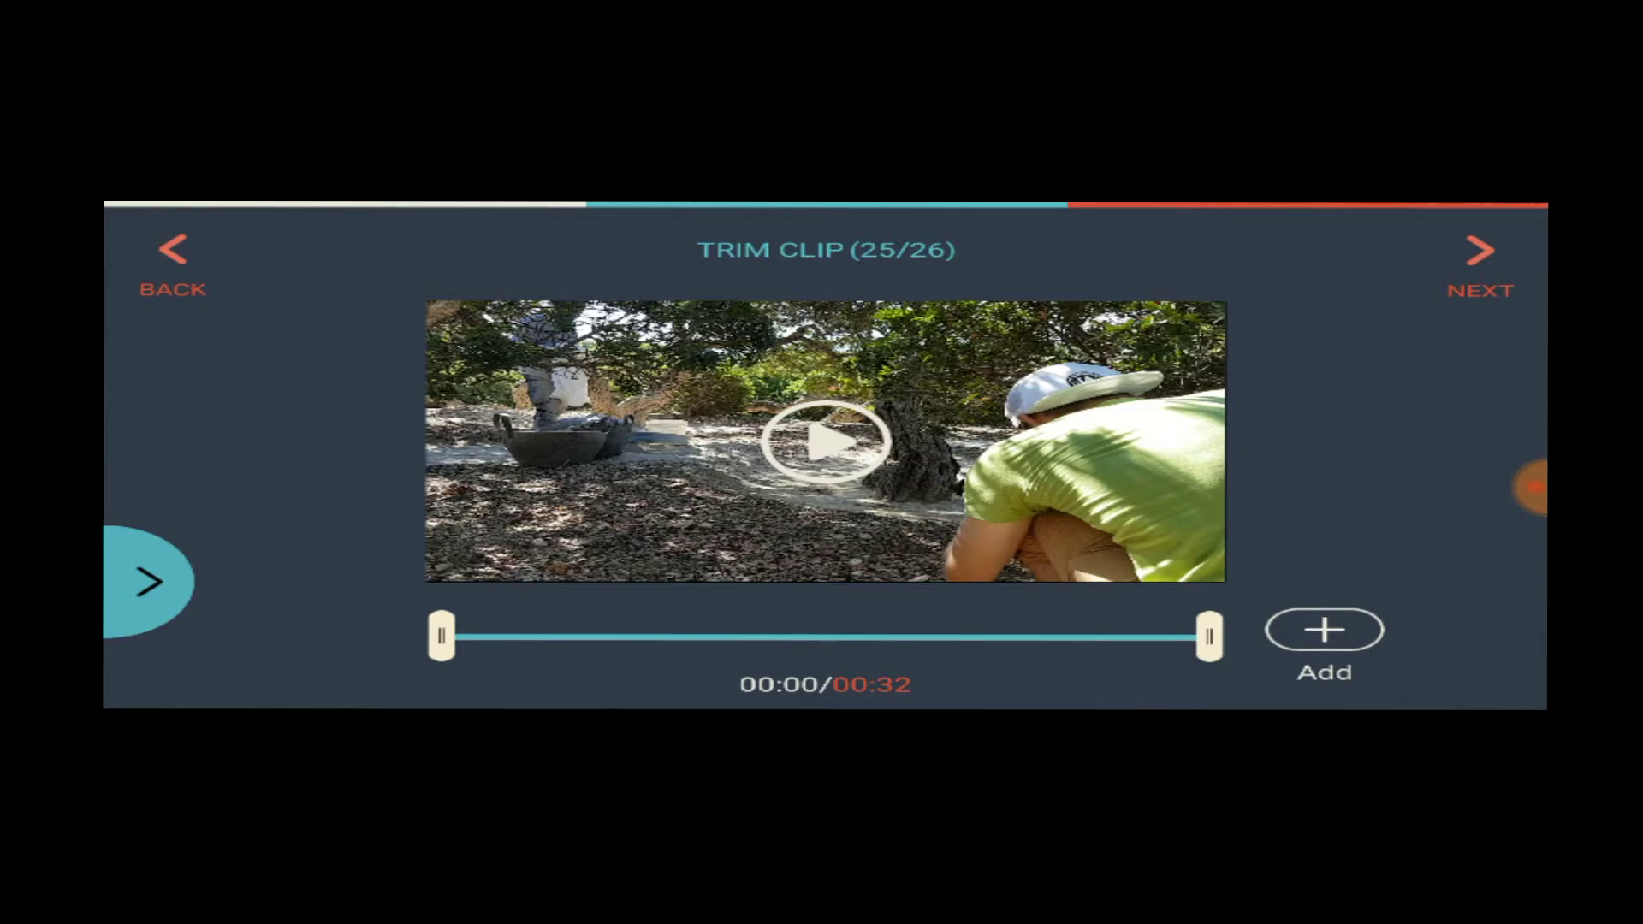
Step: Test trim ranges on the 32-second clip, restore its full length, and add it
{"action": "mouse_move", "coordinate": [440, 634]}
{"action": "left_mouse_down"}
{"action": "mouse_move", "coordinate": [594, 634]}
{"action": "mouse_move", "coordinate": [441, 635]}
{"action": "left_mouse_up"}
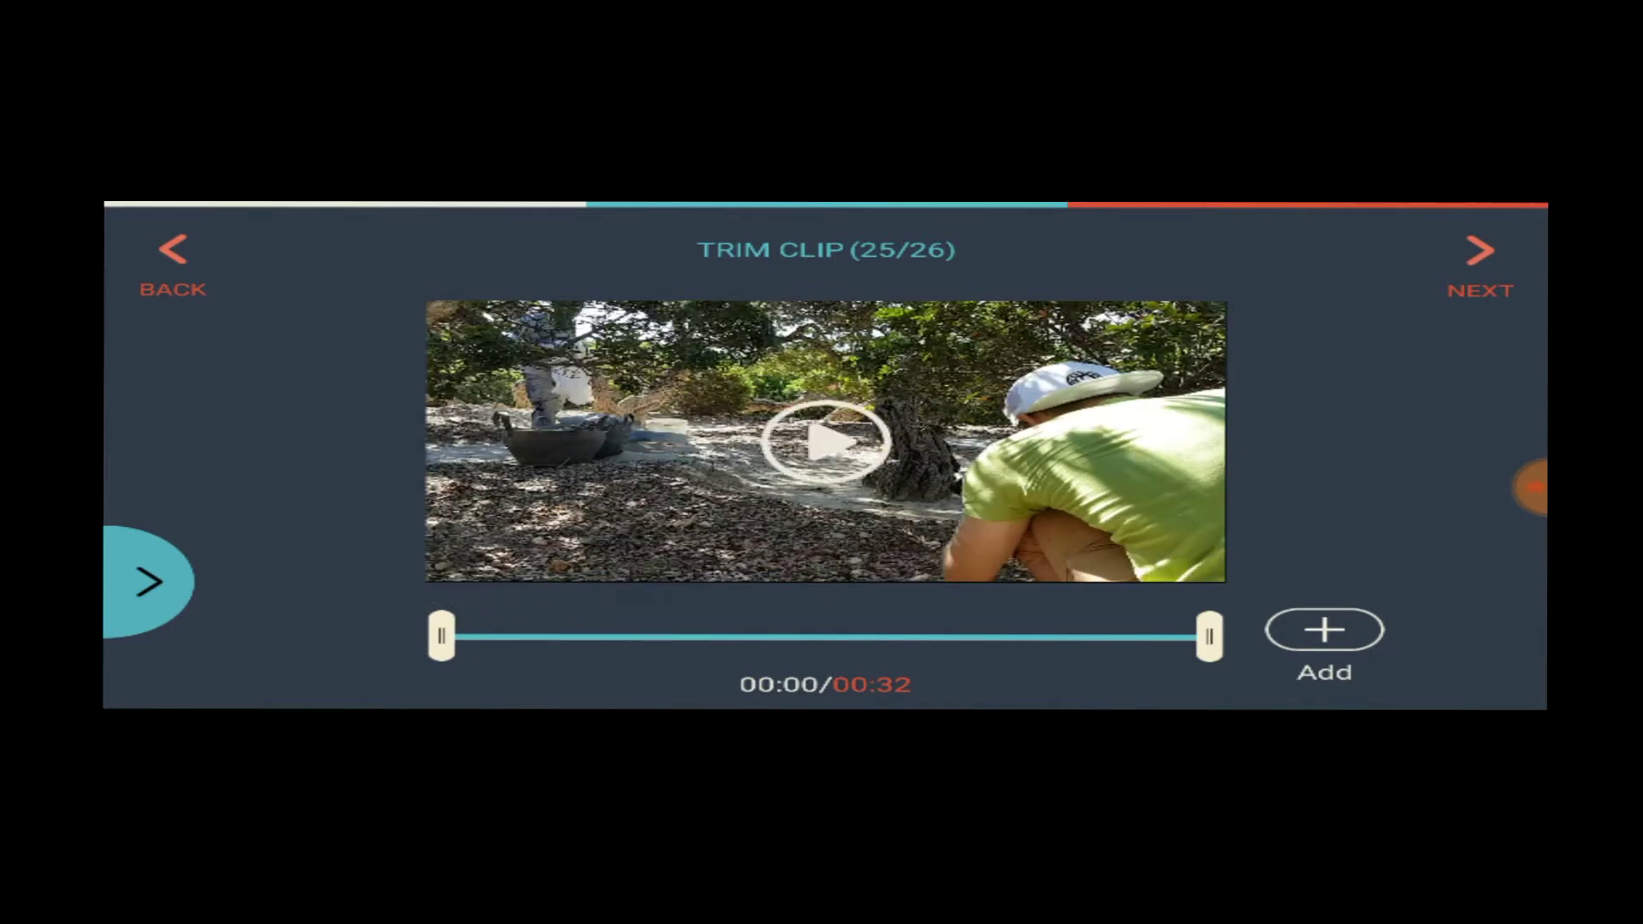
{"action": "left_click_drag", "start_coordinate": [1209, 636], "coordinate": [868, 636]}
{"action": "mouse_move", "coordinate": [440, 636]}
{"action": "left_mouse_down"}
{"action": "mouse_move", "coordinate": [792, 635]}
{"action": "mouse_move", "coordinate": [440, 636]}
{"action": "left_mouse_up"}
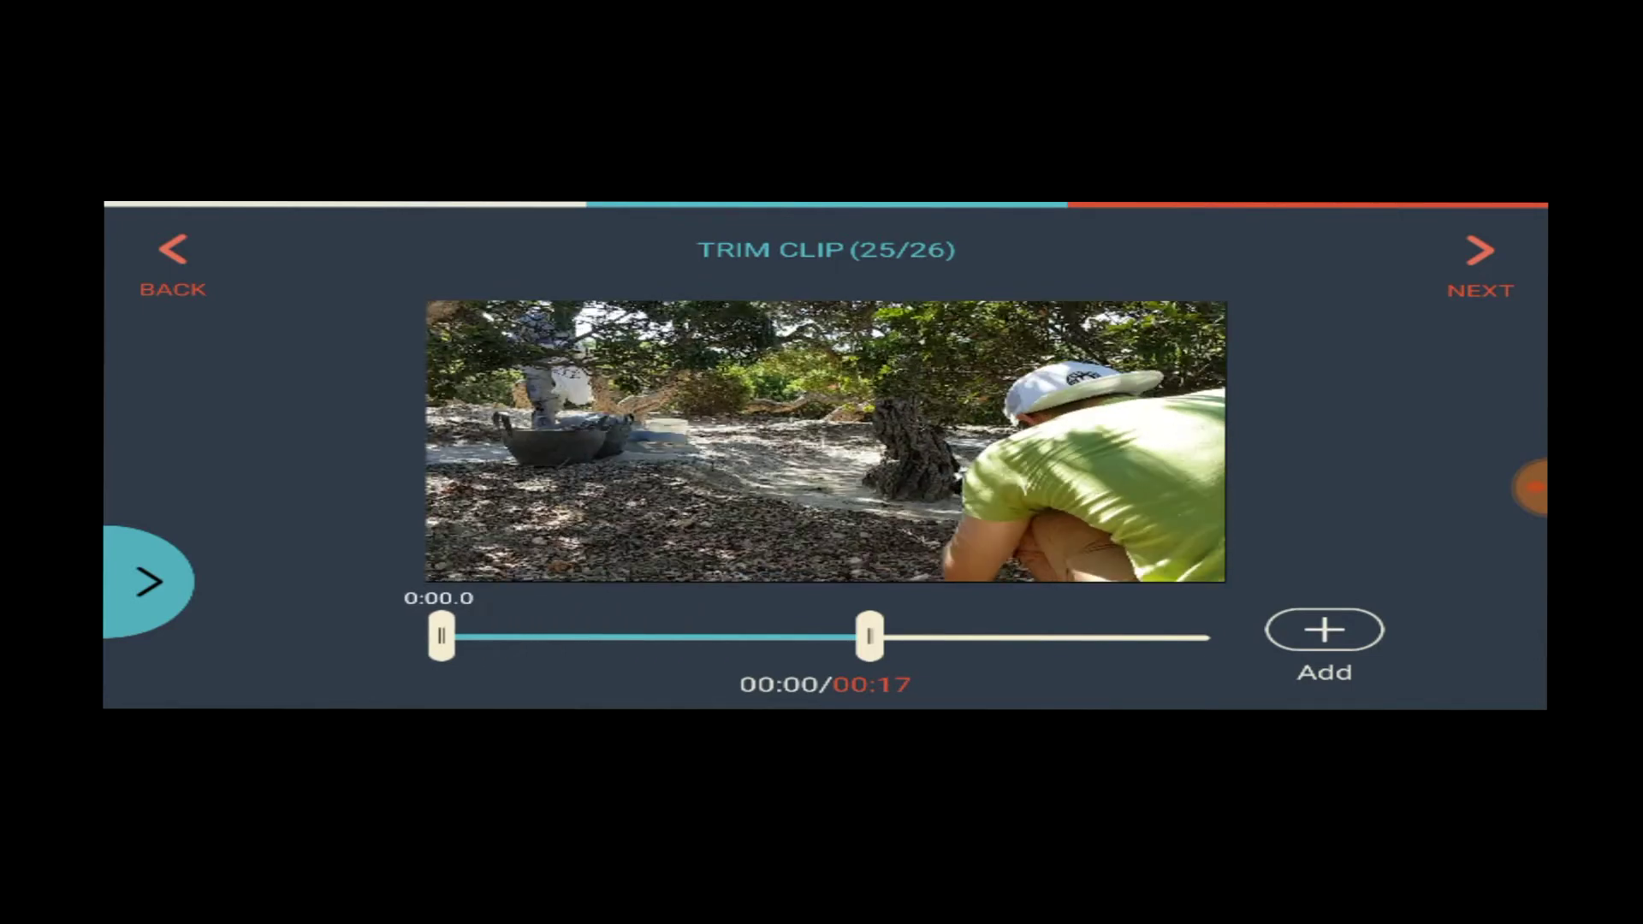
{"action": "left_click_drag", "start_coordinate": [869, 635], "coordinate": [1208, 636]}
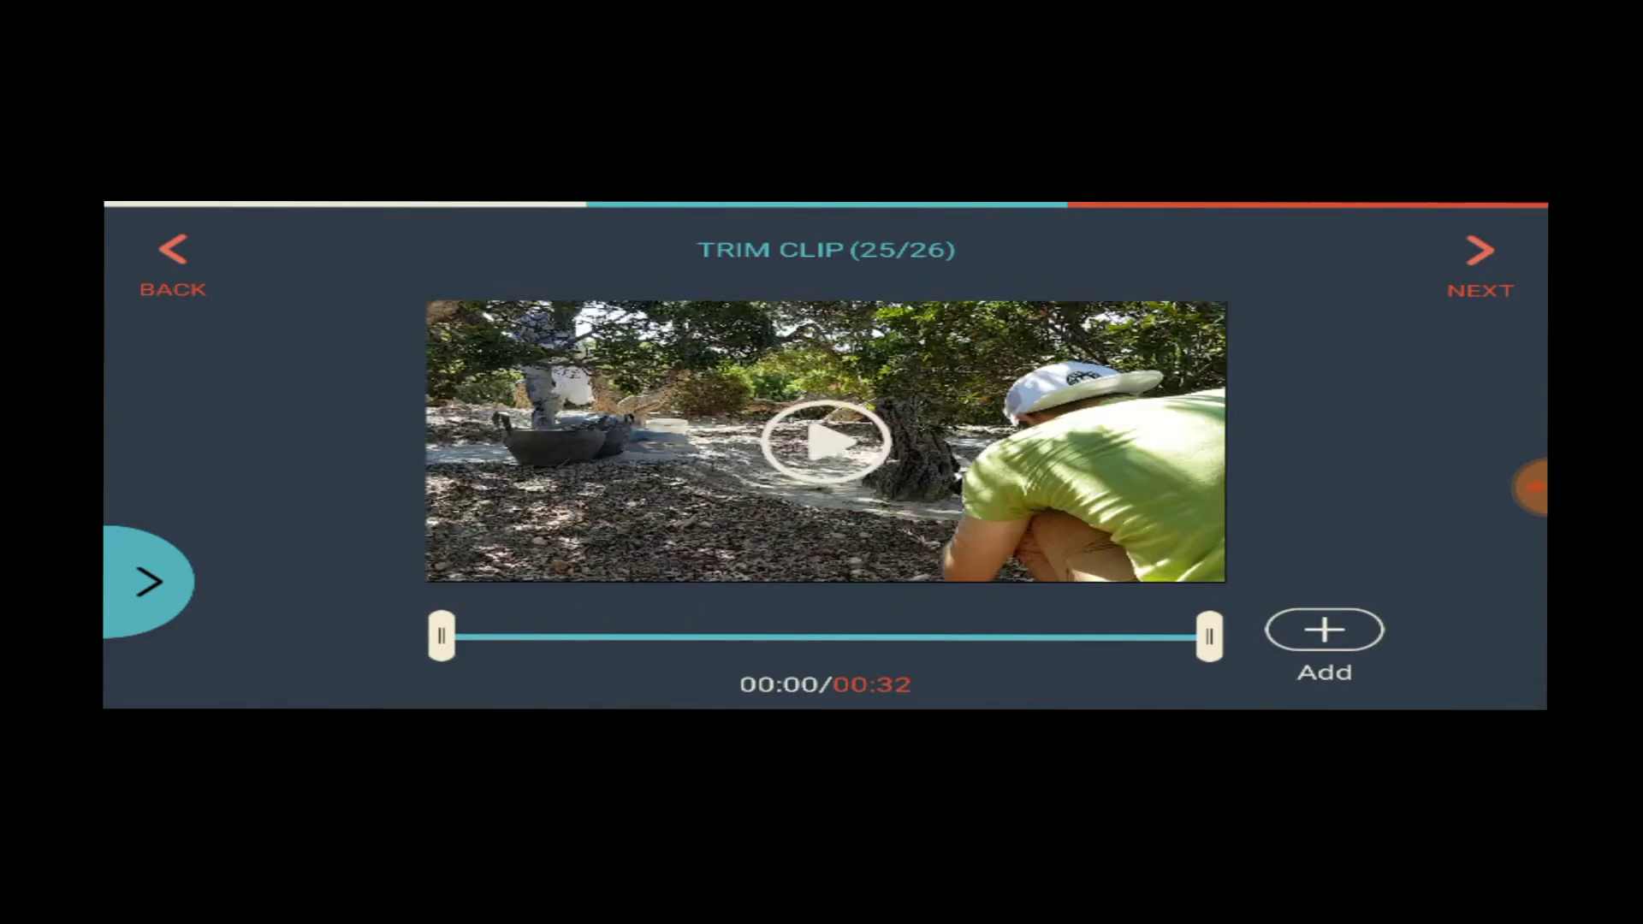
{"action": "left_click", "coordinate": [1324, 629]}
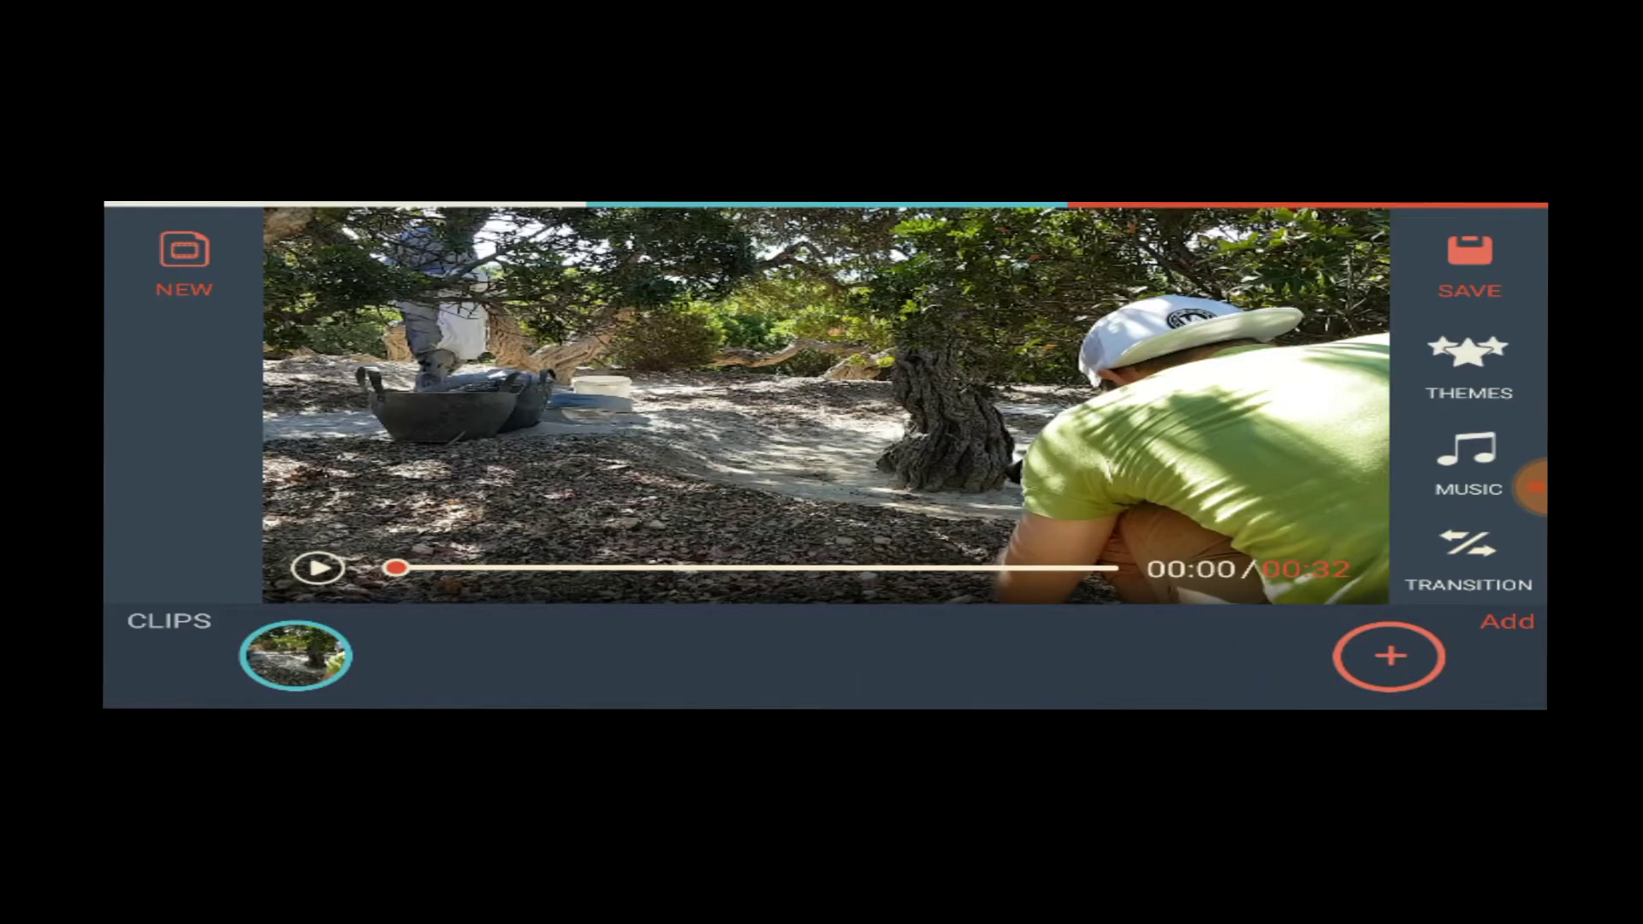
{"action": "scroll", "coordinate": [1468, 424], "scroll_direction": "down", "scroll_amount": 3}
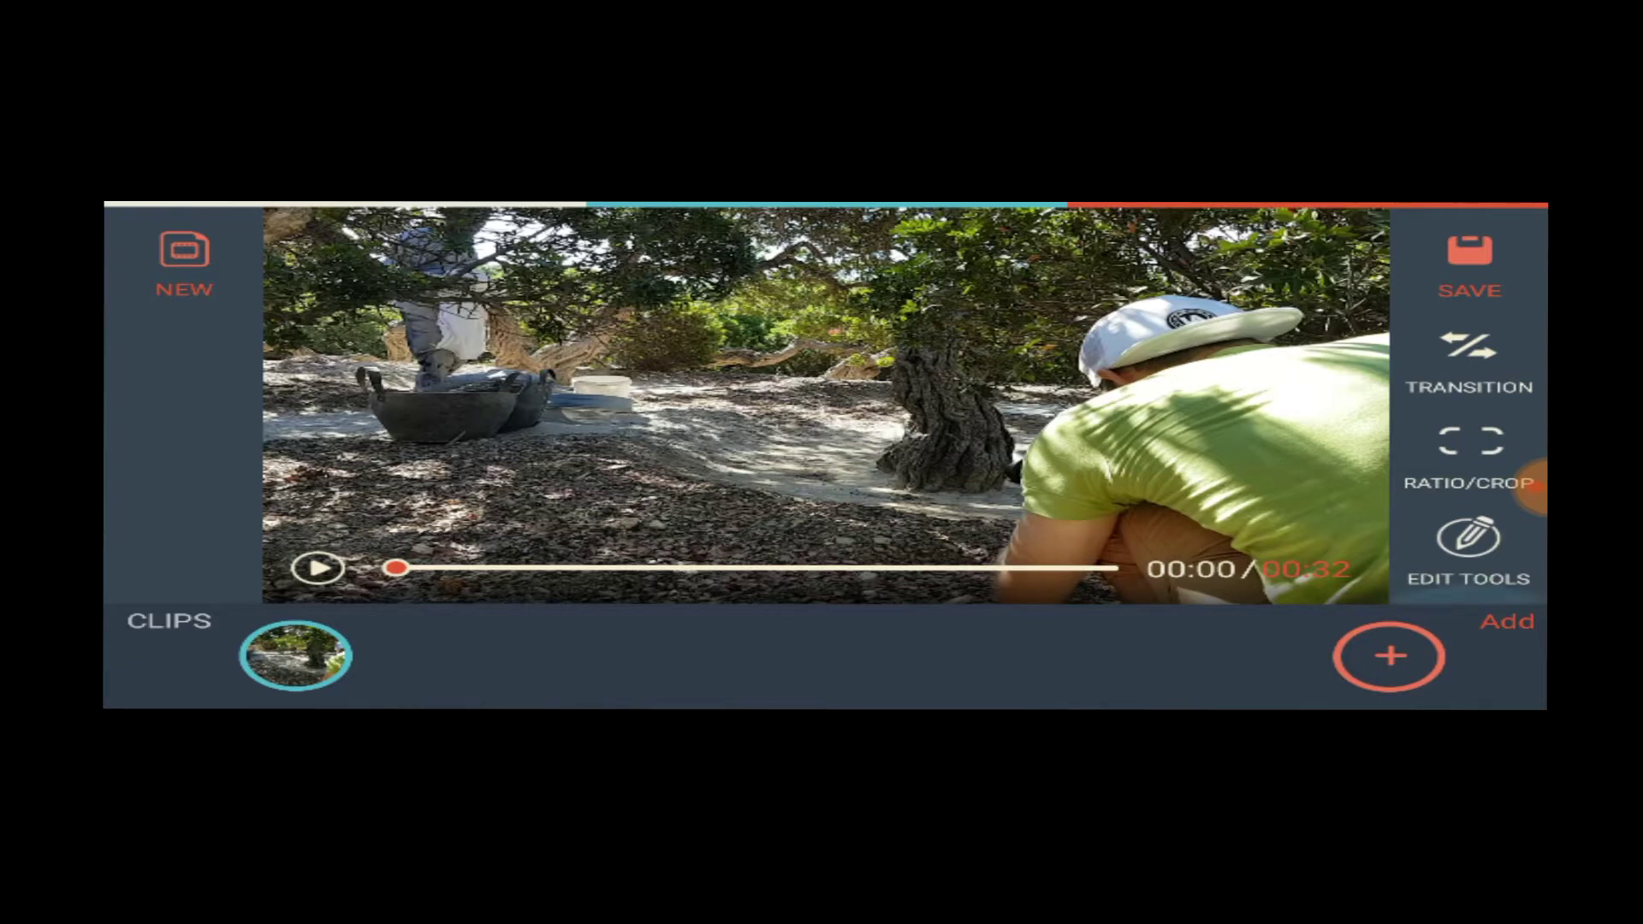
Step: Save the single-clip project from the editor toolbar
{"action": "left_click", "coordinate": [1468, 264]}
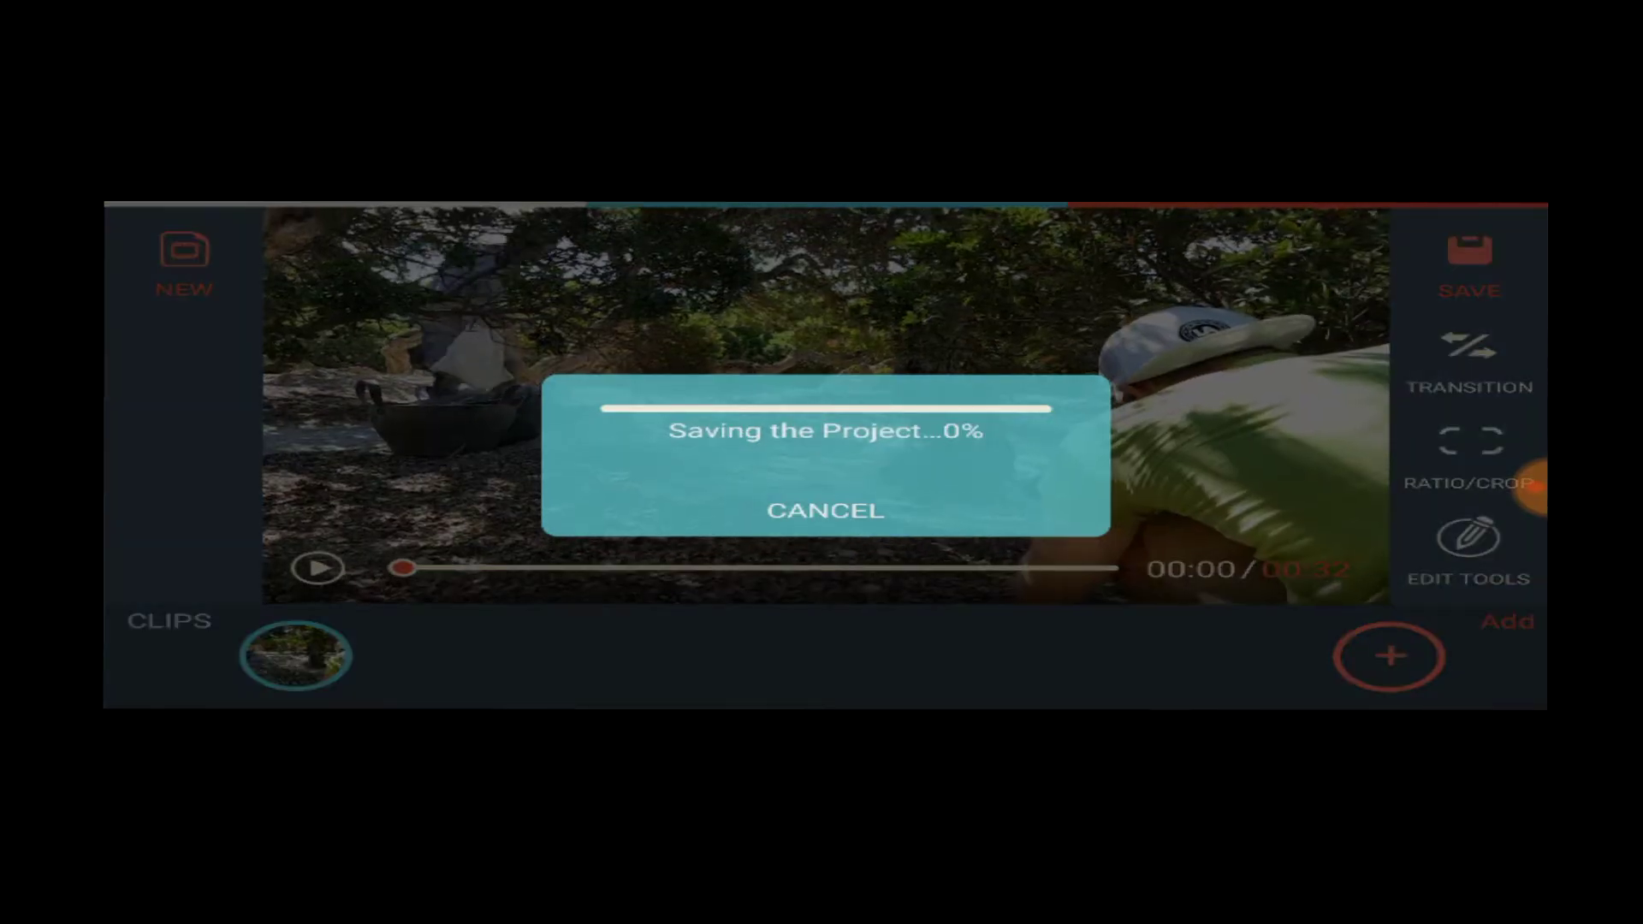
{"action": "scroll", "coordinate": [1534, 485], "scroll_direction": "up", "scroll_amount": 3}
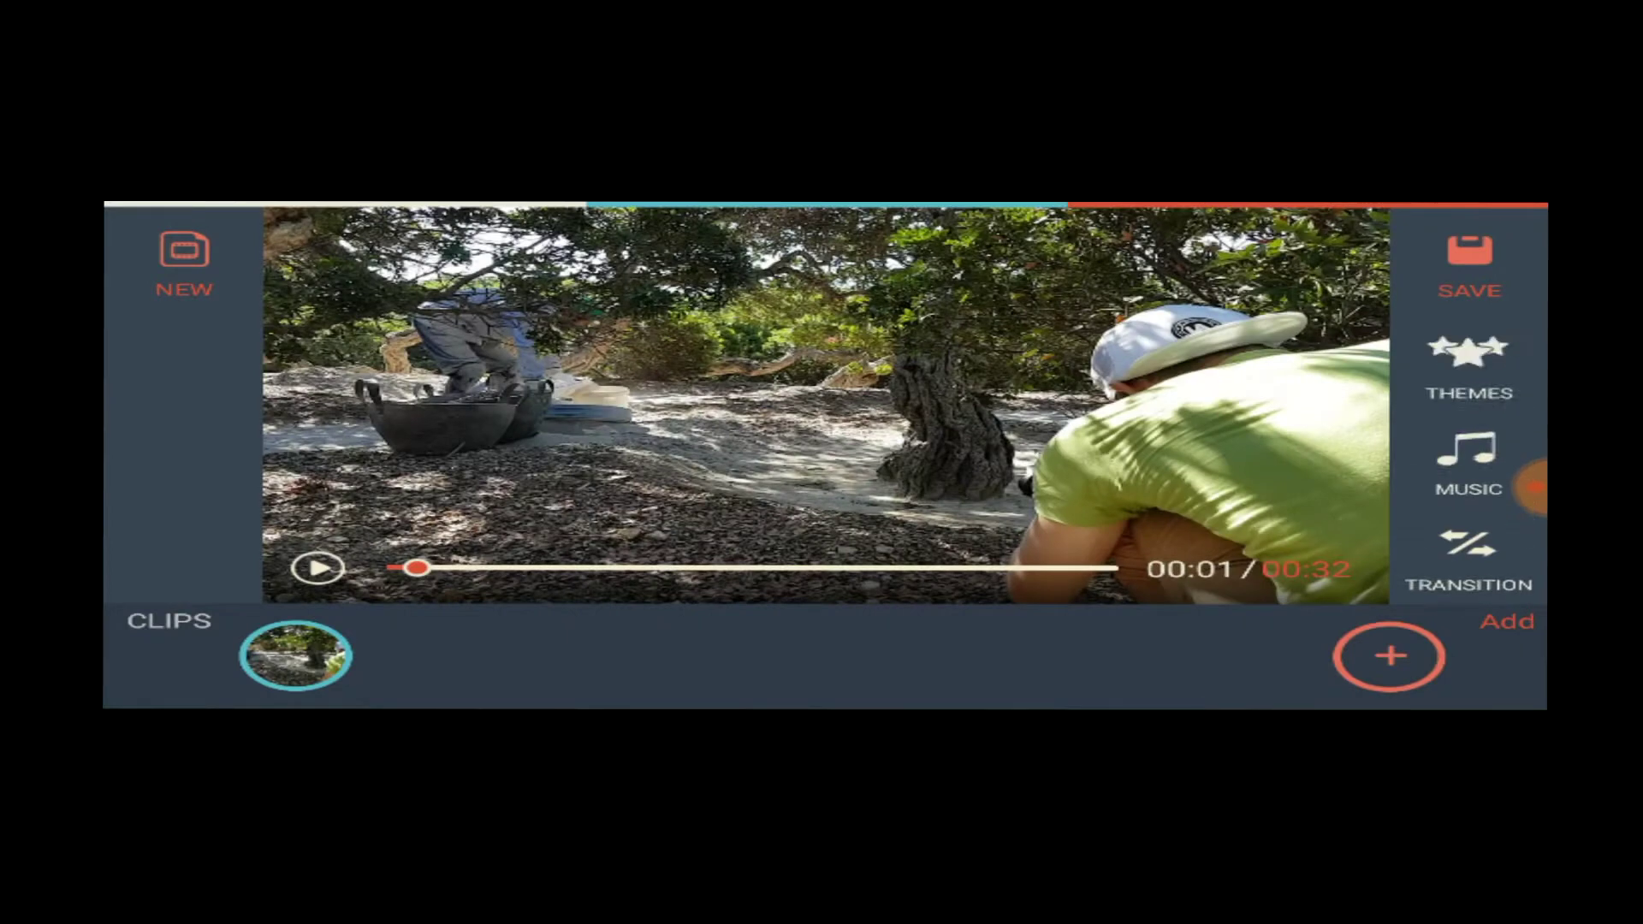
{"action": "scroll", "coordinate": [1533, 485], "scroll_direction": "down", "scroll_amount": 3}
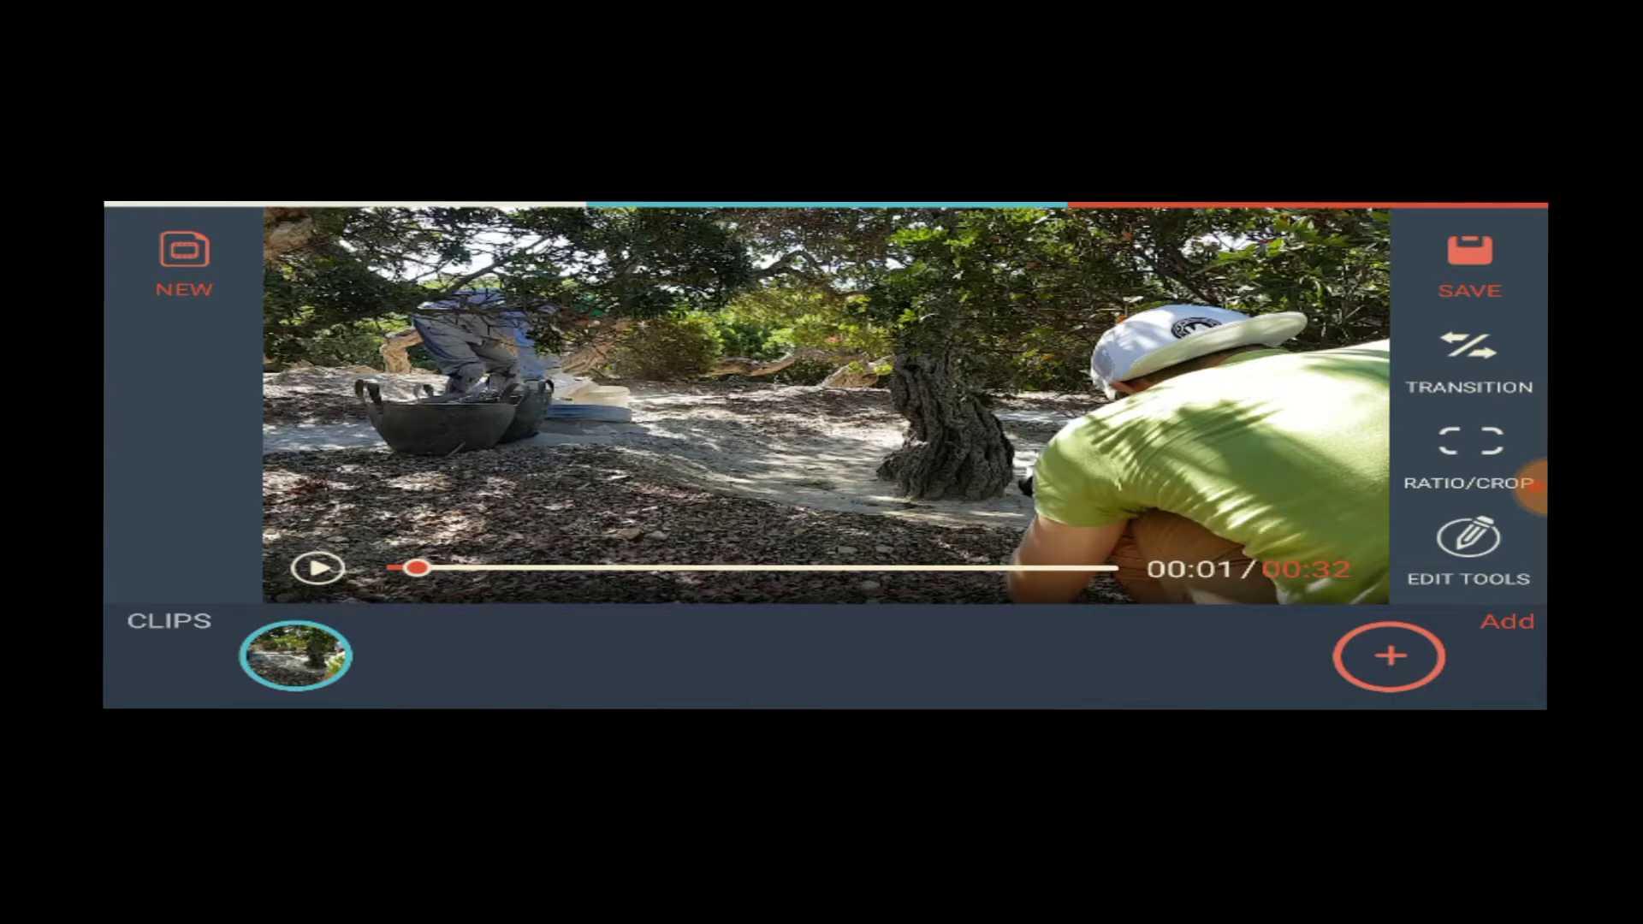
Step: Try a trim range starting near 10.8 s, then cancel to keep the full clip
{"action": "left_click", "coordinate": [1469, 546]}
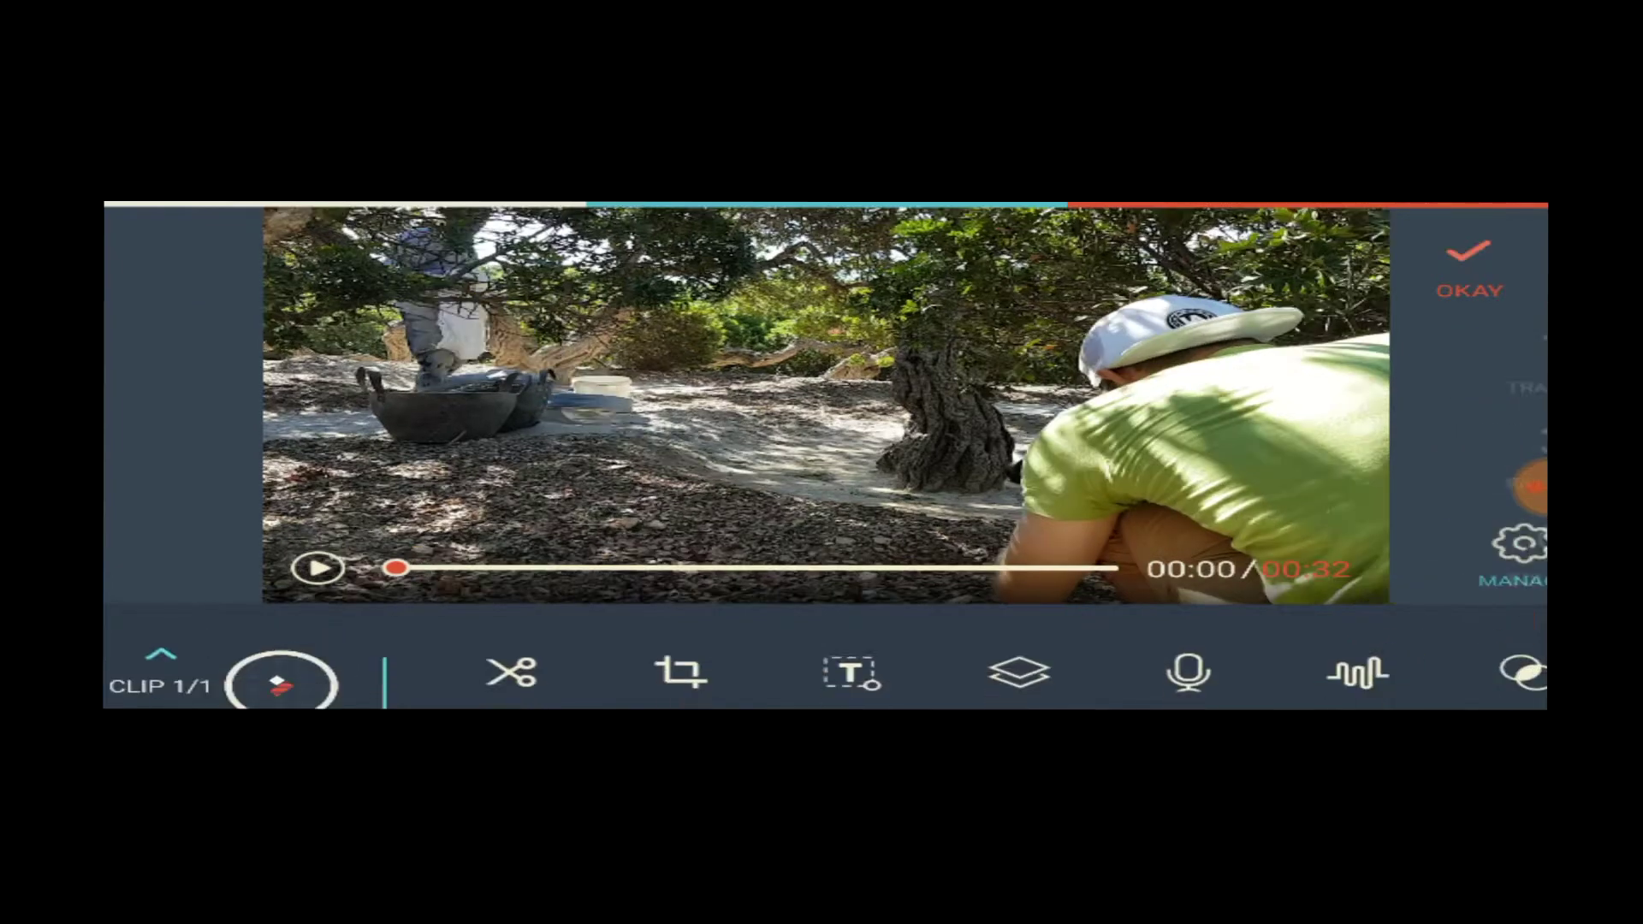
{"action": "scroll", "coordinate": [963, 655], "scroll_direction": "right", "scroll_amount": 5}
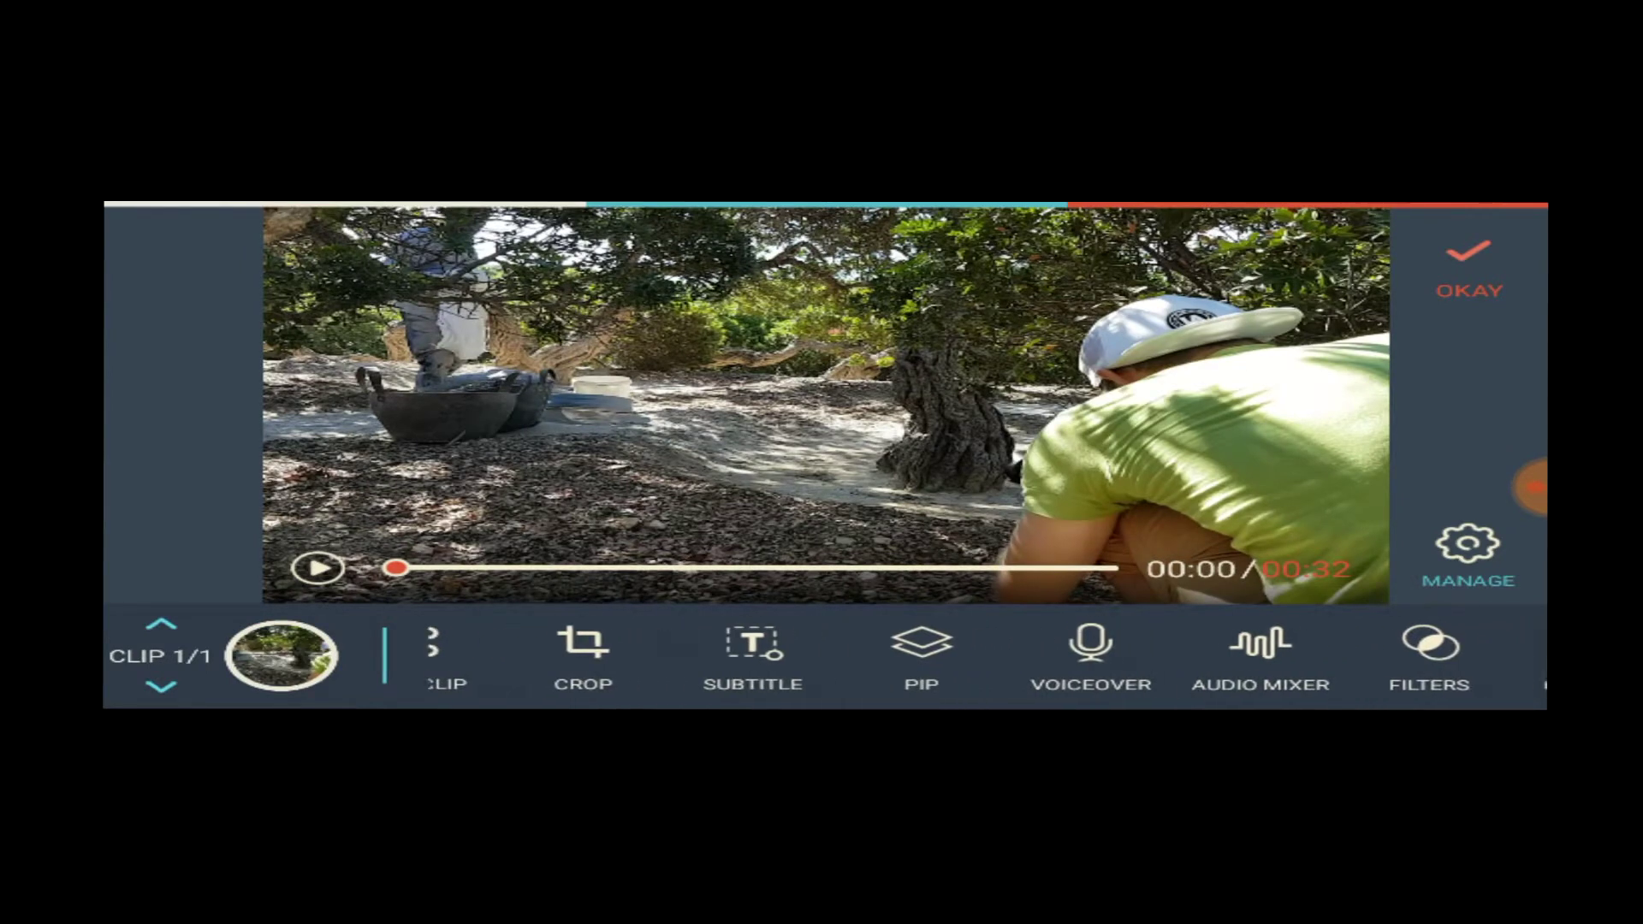
{"action": "scroll", "coordinate": [899, 655], "scroll_direction": "left", "scroll_amount": 5}
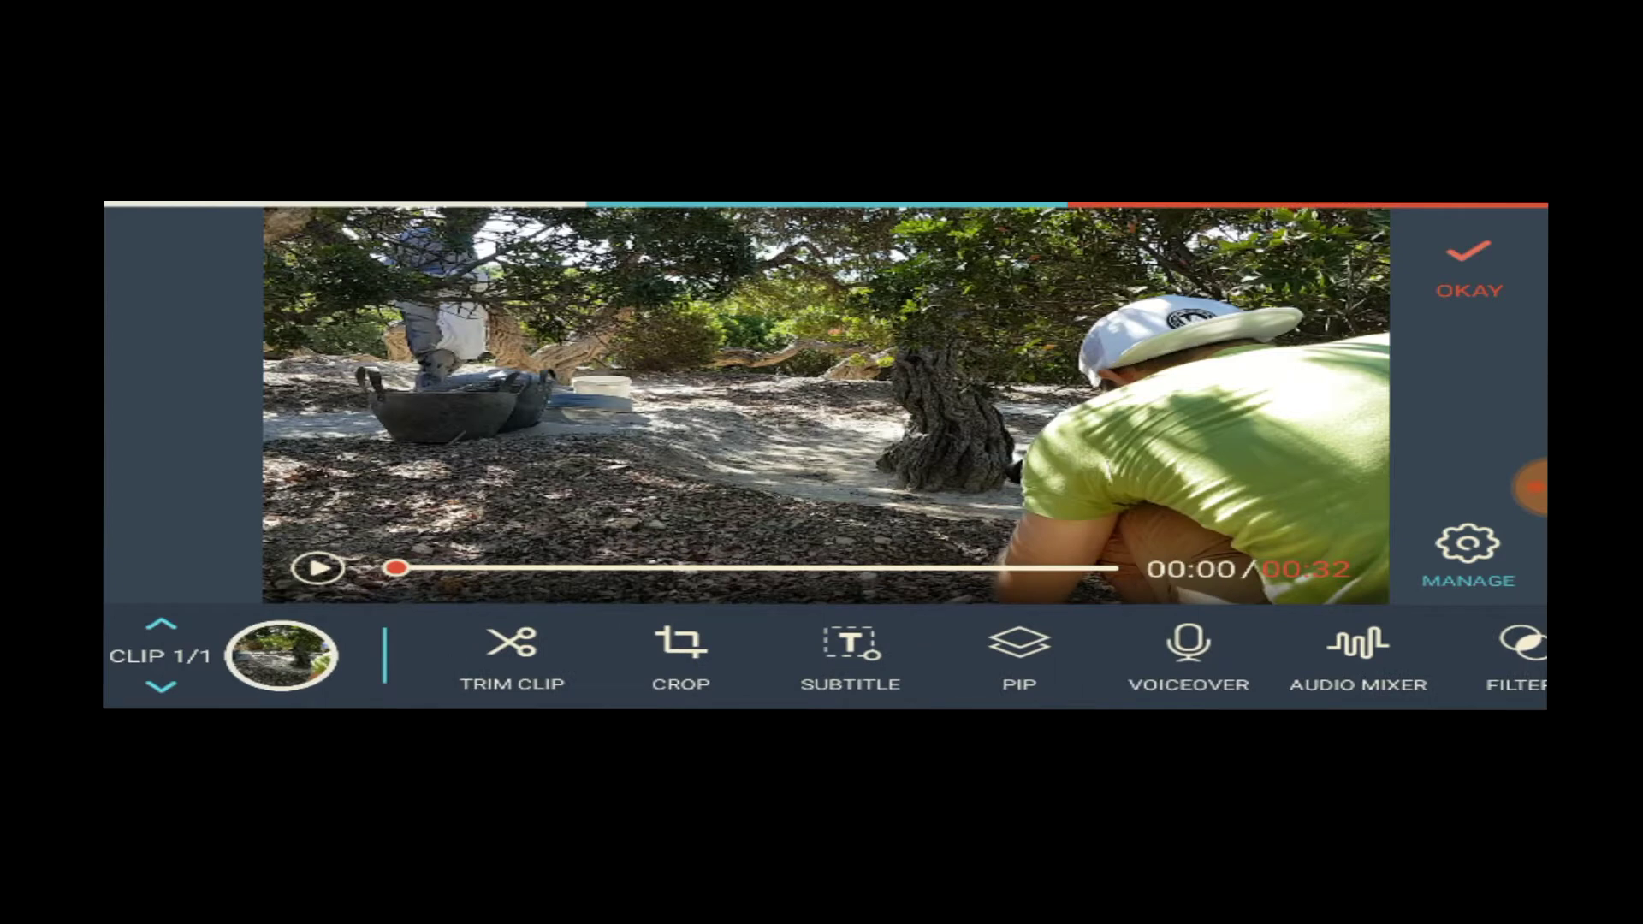
{"action": "left_click", "coordinate": [512, 654]}
{"action": "left_click_drag", "start_coordinate": [270, 645], "coordinate": [593, 646]}
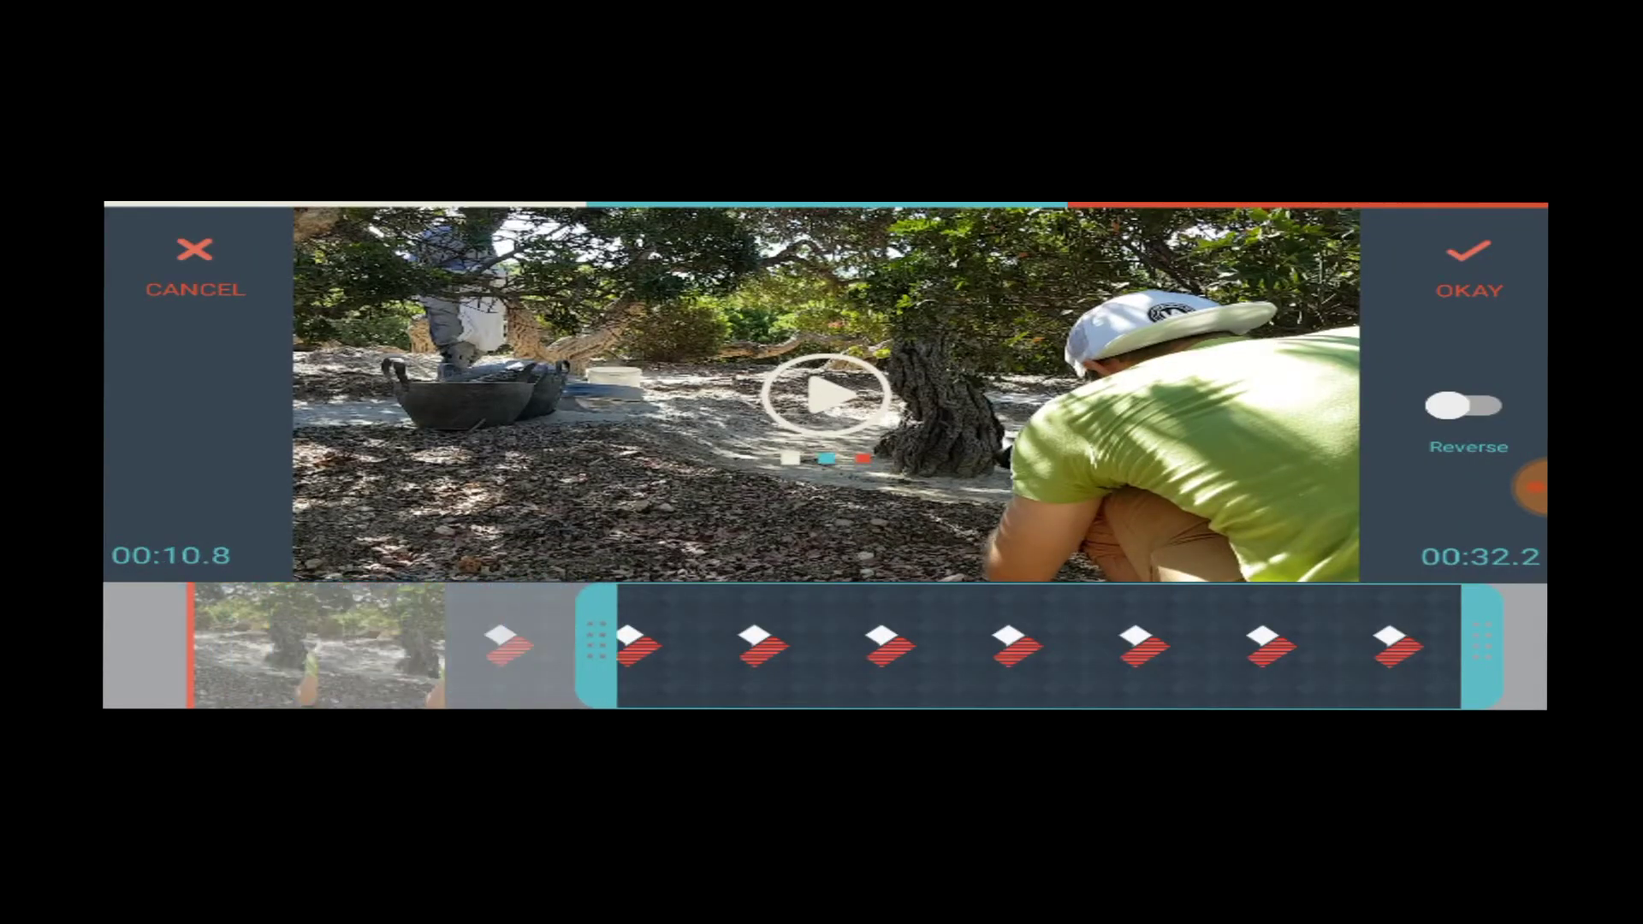
{"action": "left_click_drag", "start_coordinate": [1483, 645], "coordinate": [986, 646]}
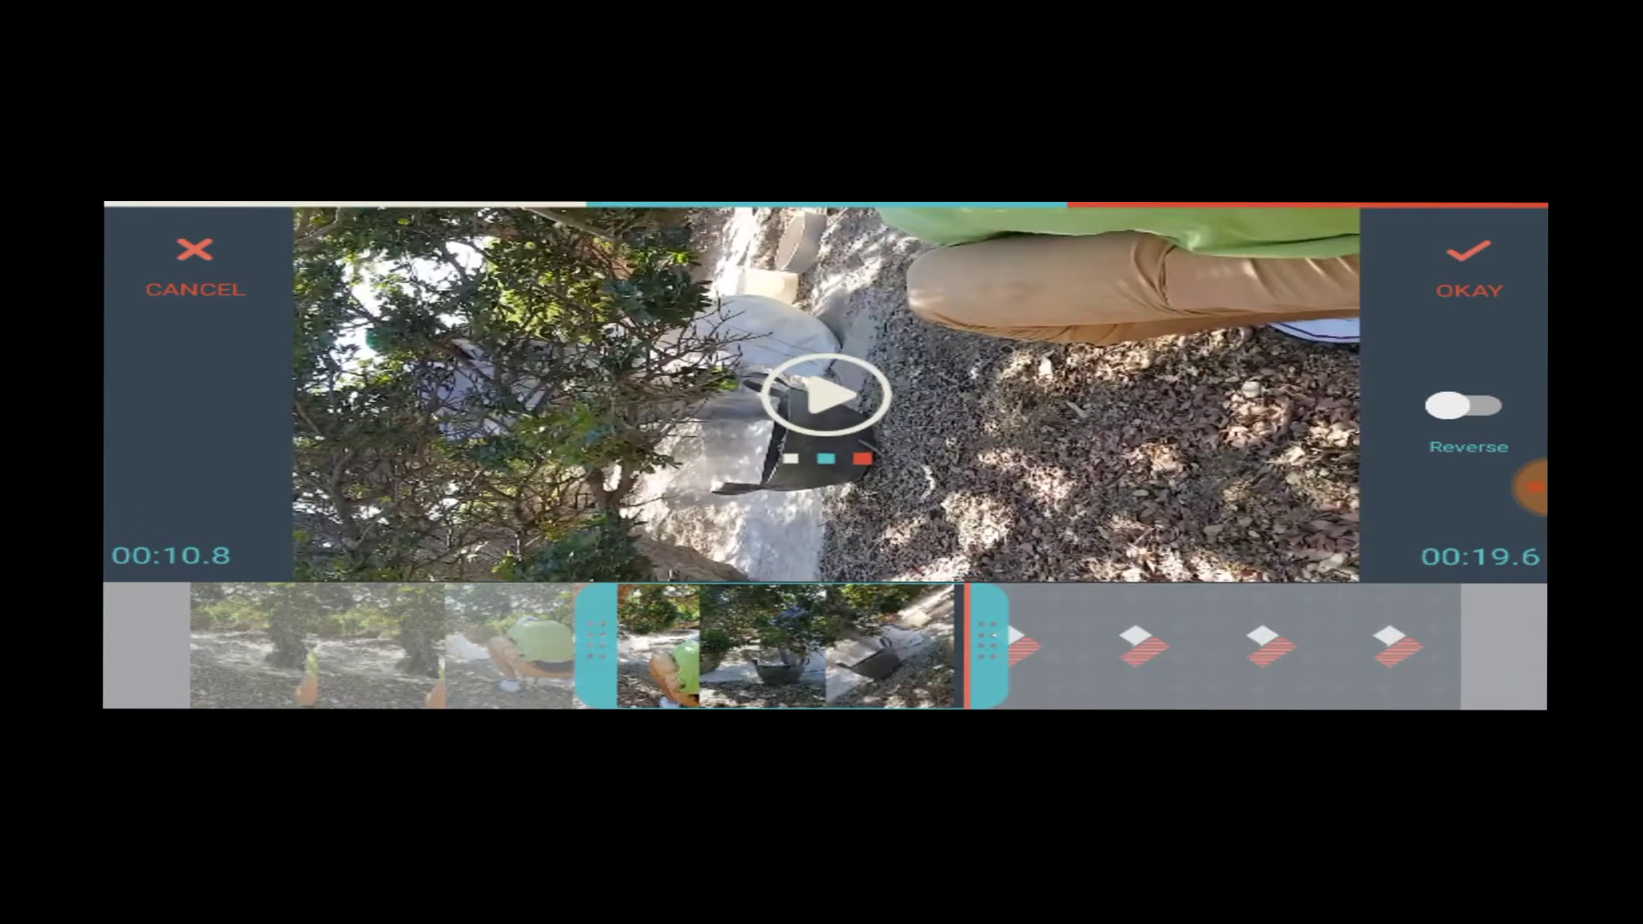
{"action": "left_click", "coordinate": [194, 268]}
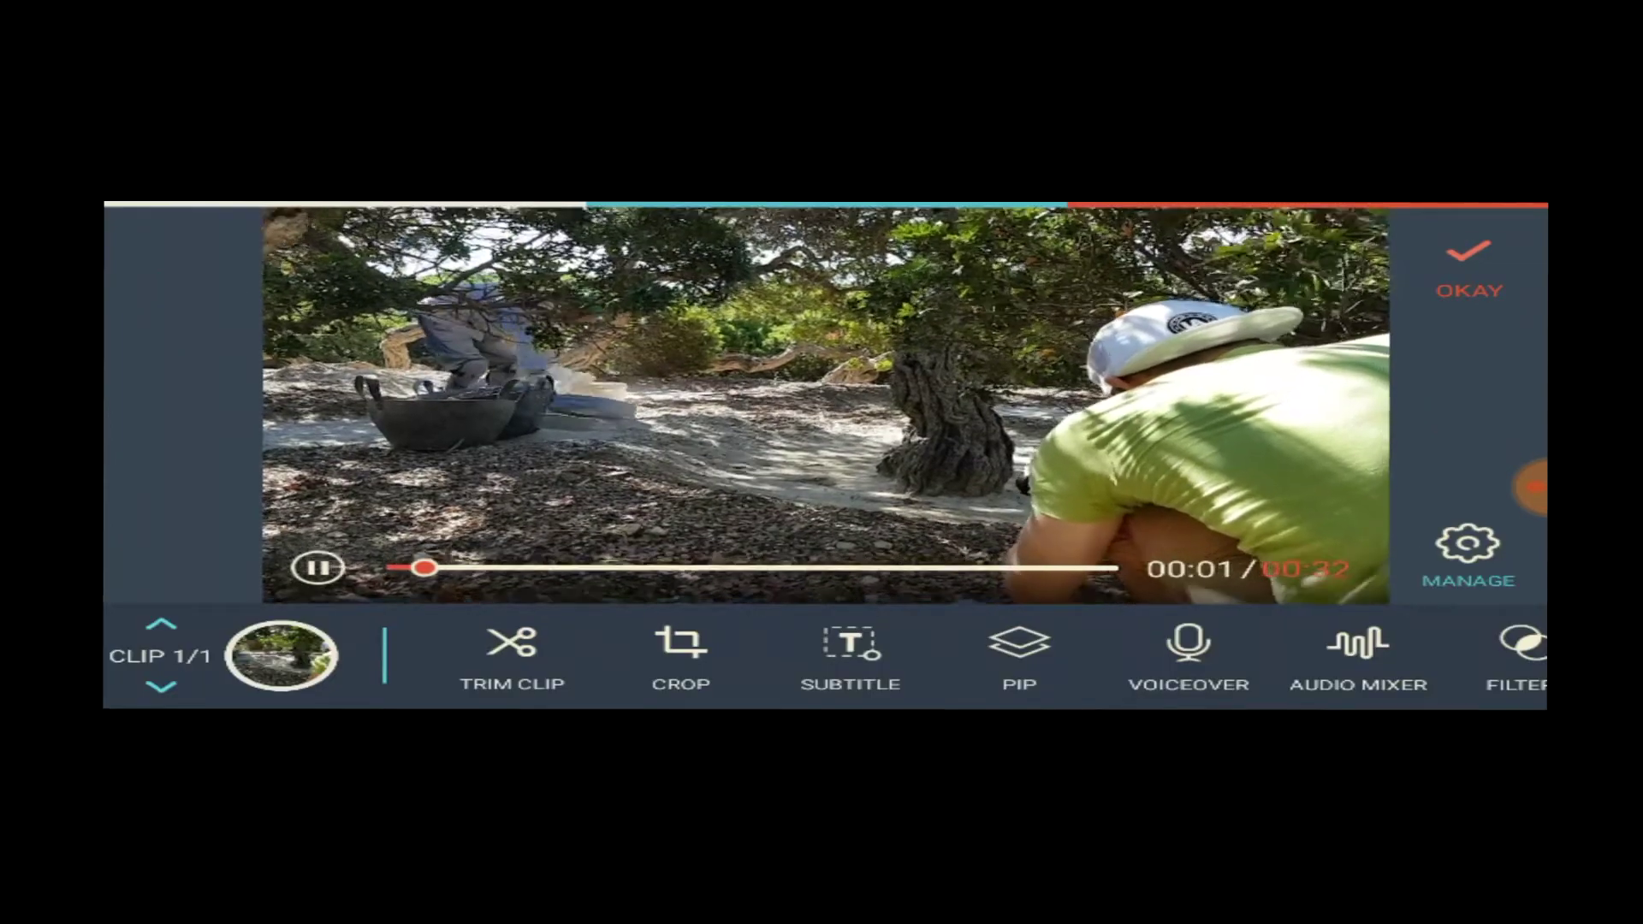
Step: Exit the crop view without changes and reveal the Speed and Rotate tools
{"action": "left_click", "coordinate": [680, 655]}
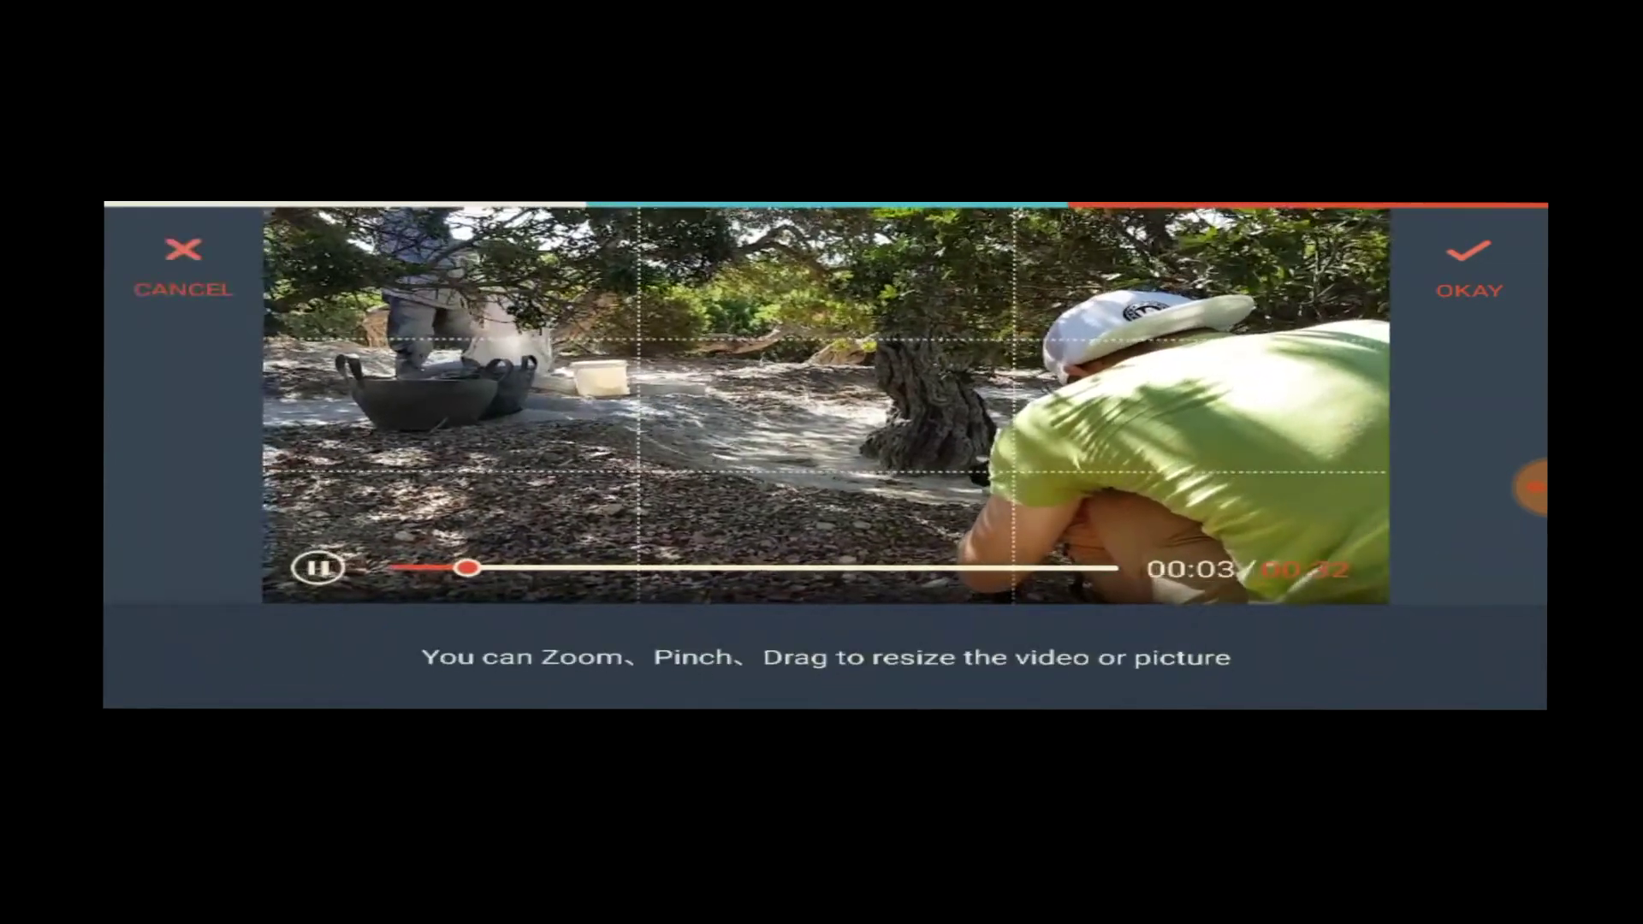
{"action": "scroll", "coordinate": [825, 405], "scroll_direction": "up", "scroll_amount": 3}
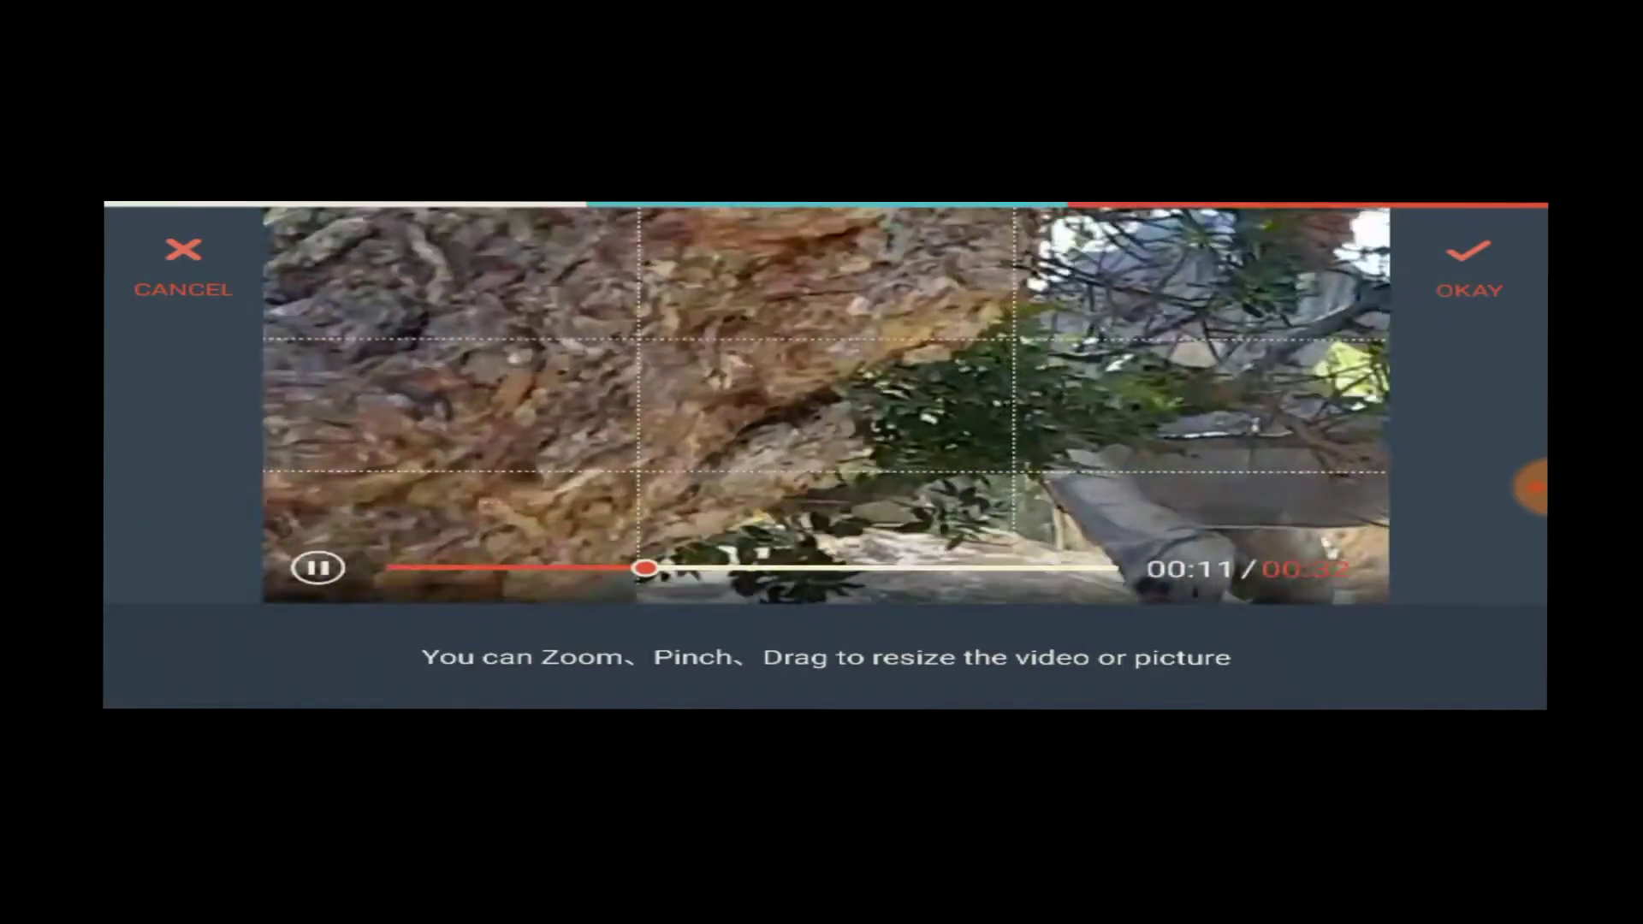
{"action": "left_click", "coordinate": [183, 268]}
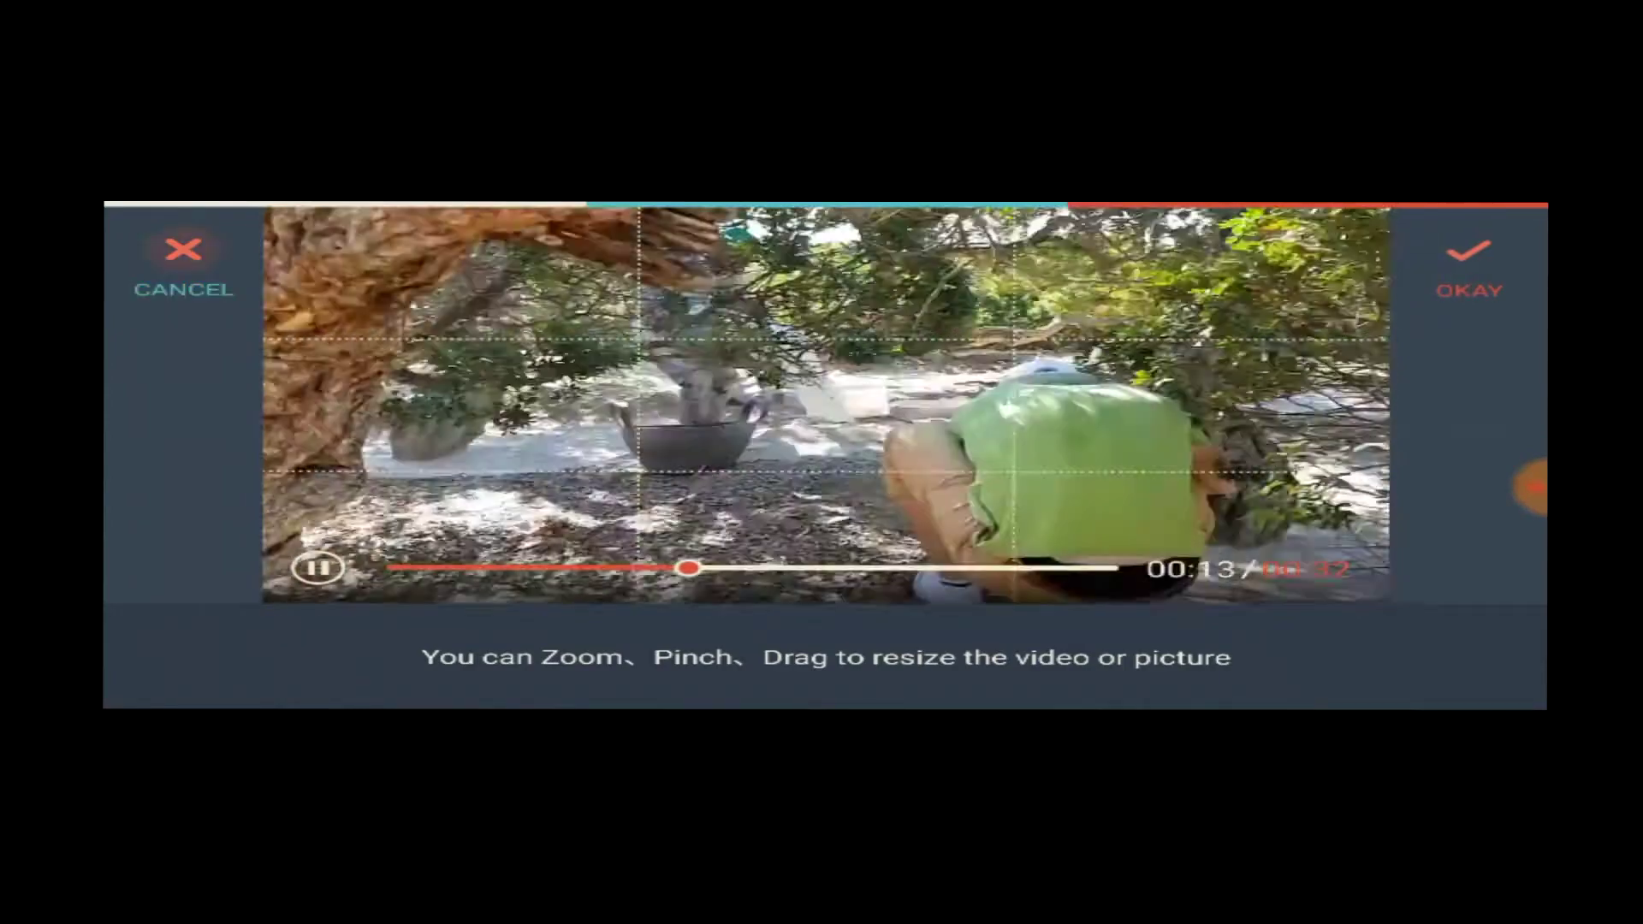
{"action": "left_click_drag", "start_coordinate": [1155, 655], "coordinate": [554, 654]}
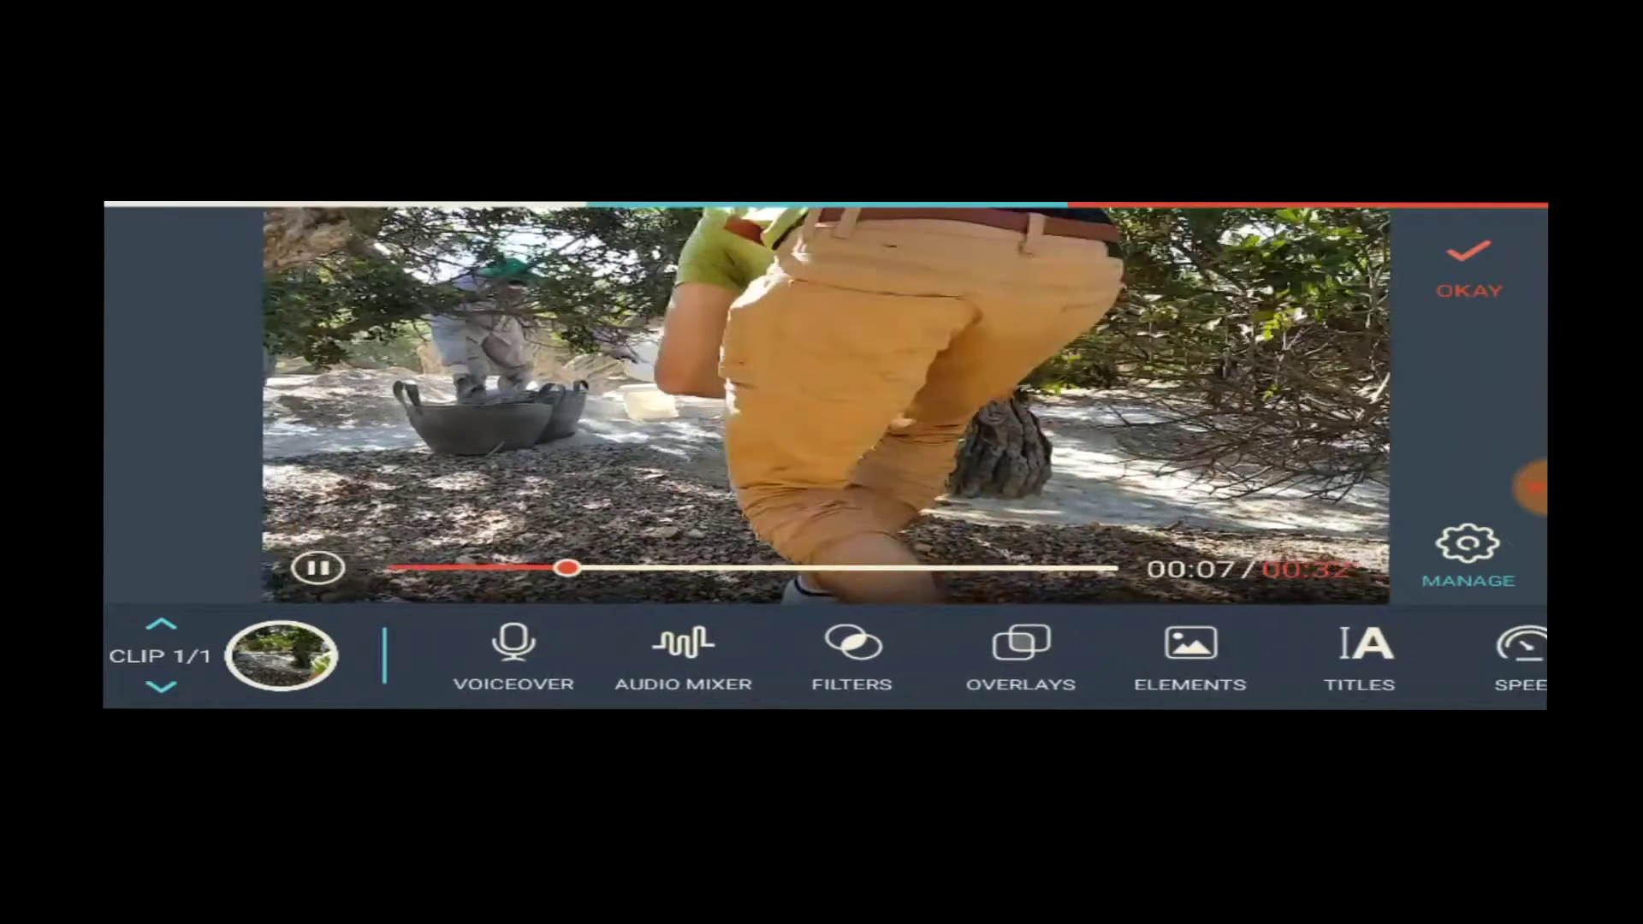
{"action": "left_click_drag", "start_coordinate": [851, 654], "coordinate": [540, 655]}
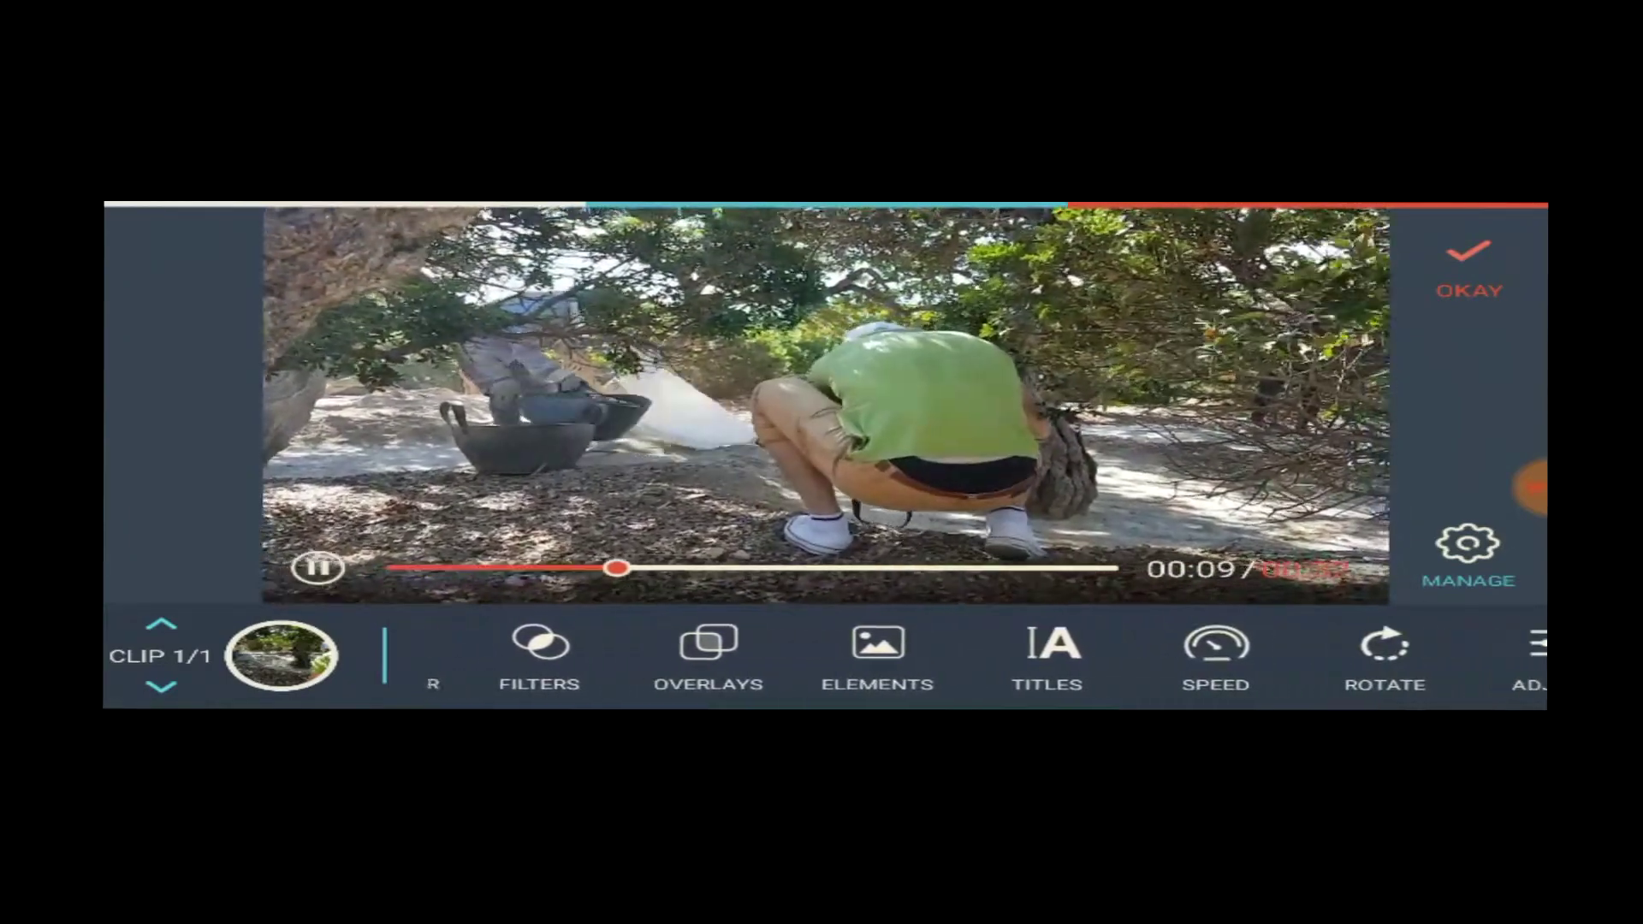
{"action": "left_click", "coordinate": [1206, 655]}
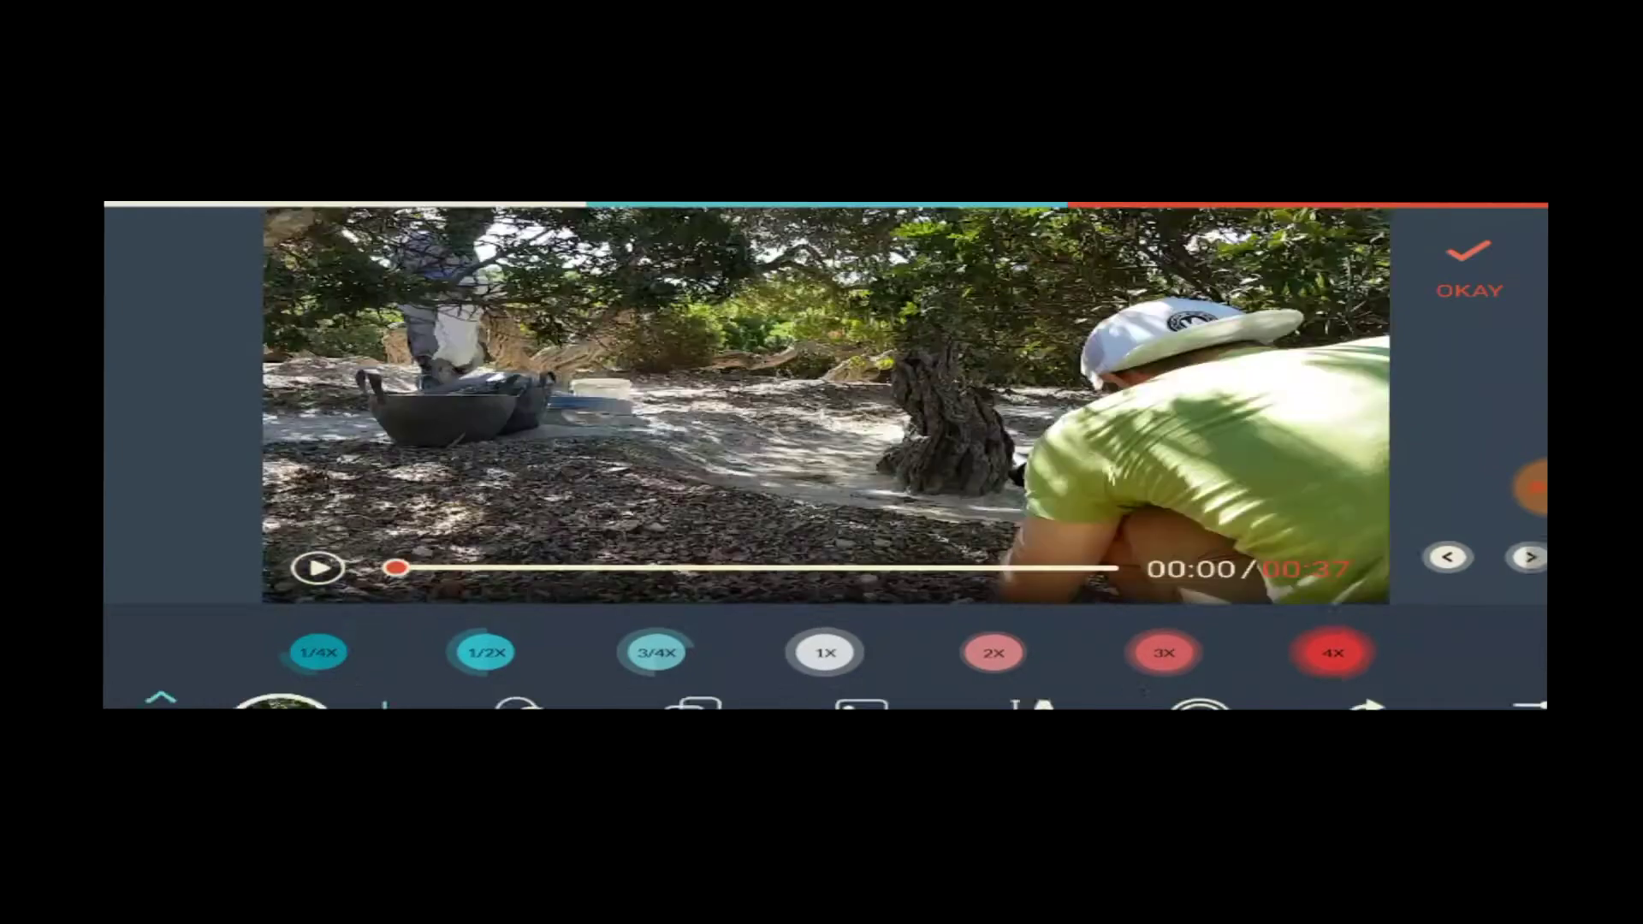
{"action": "left_click_drag", "start_coordinate": [1027, 648], "coordinate": [706, 648]}
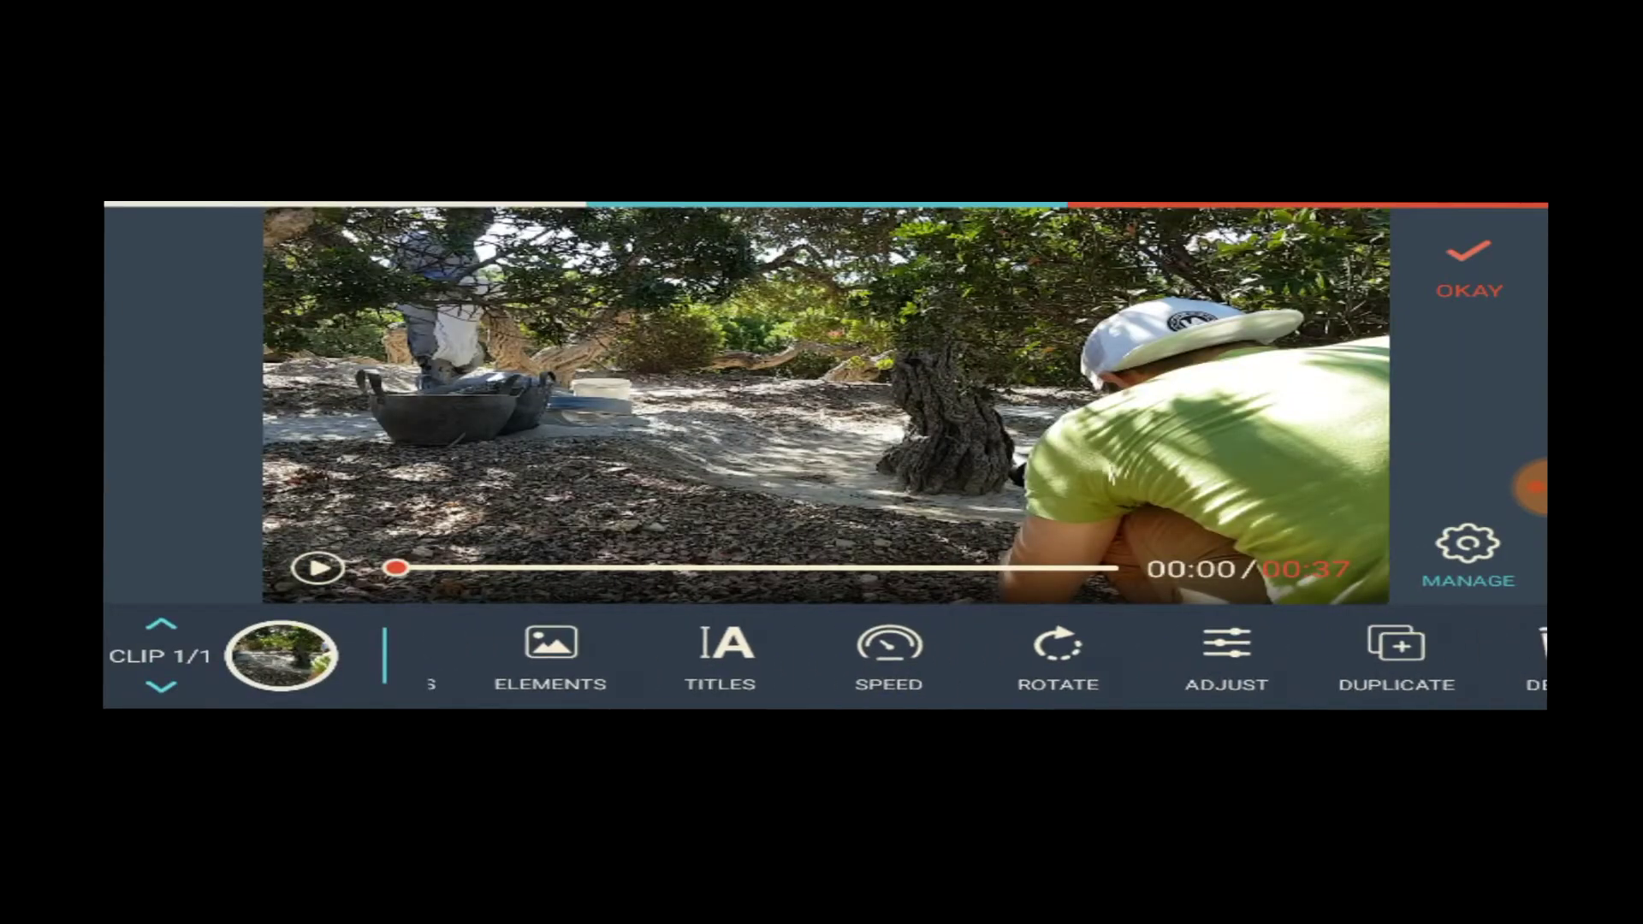
Step: Raise the clip's brightness slightly in Adjust and close the panel
{"action": "left_click", "coordinate": [1176, 649]}
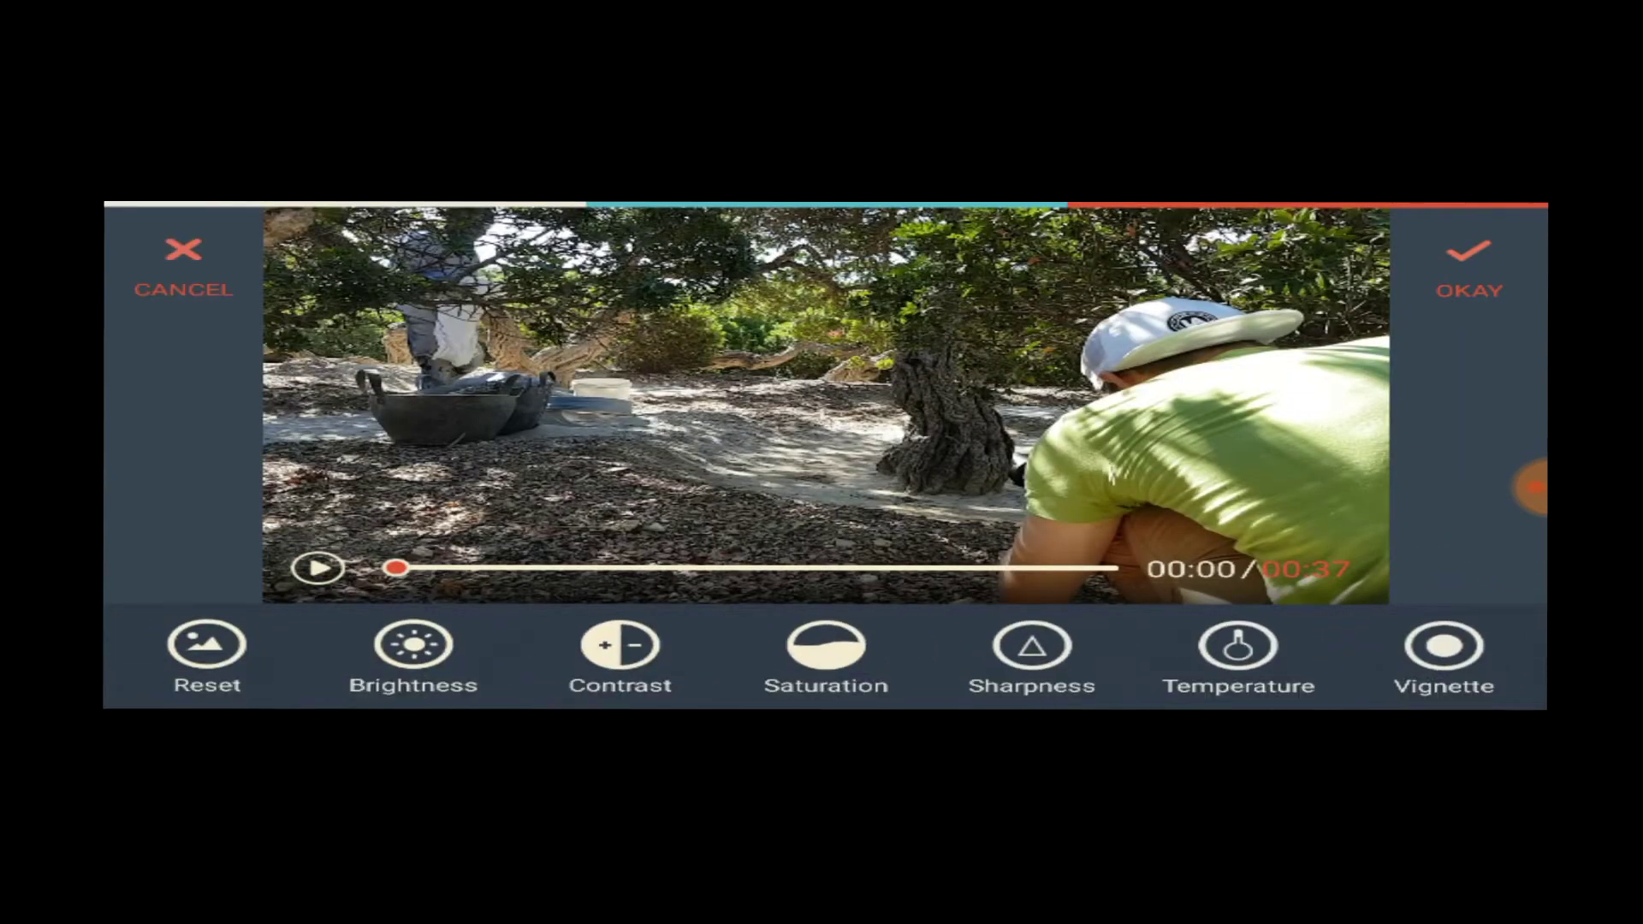
{"action": "left_click", "coordinate": [1238, 655]}
{"action": "left_click", "coordinate": [411, 654]}
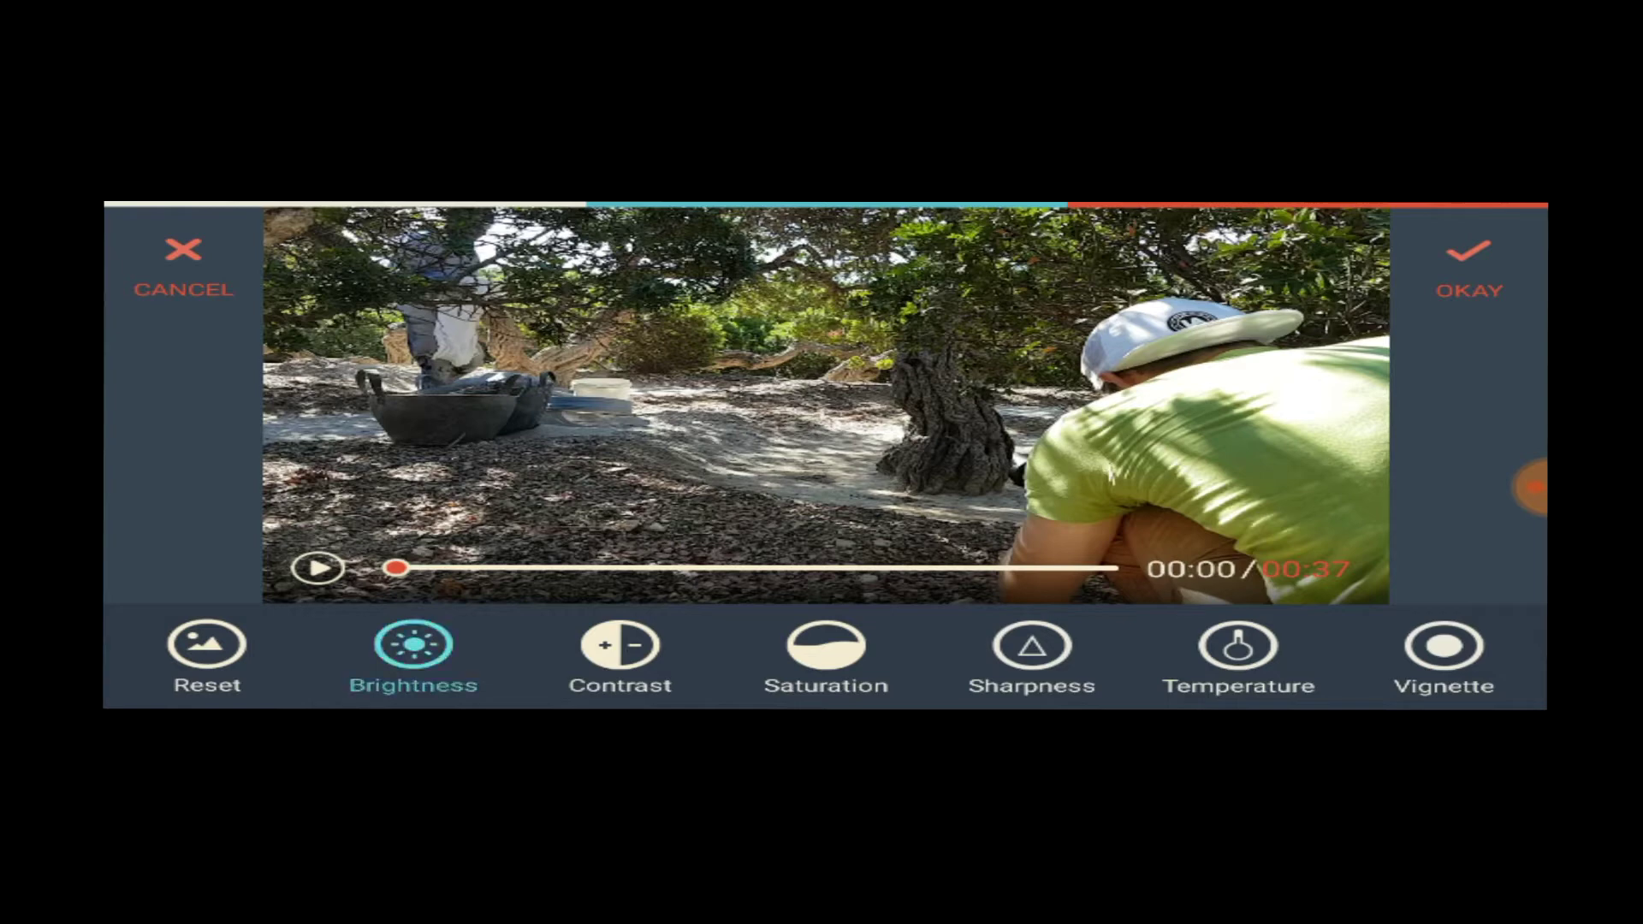
{"action": "mouse_move", "coordinate": [184, 465]}
{"action": "left_mouse_down"}
{"action": "mouse_move", "coordinate": [184, 487]}
{"action": "mouse_move", "coordinate": [184, 451]}
{"action": "left_mouse_up"}
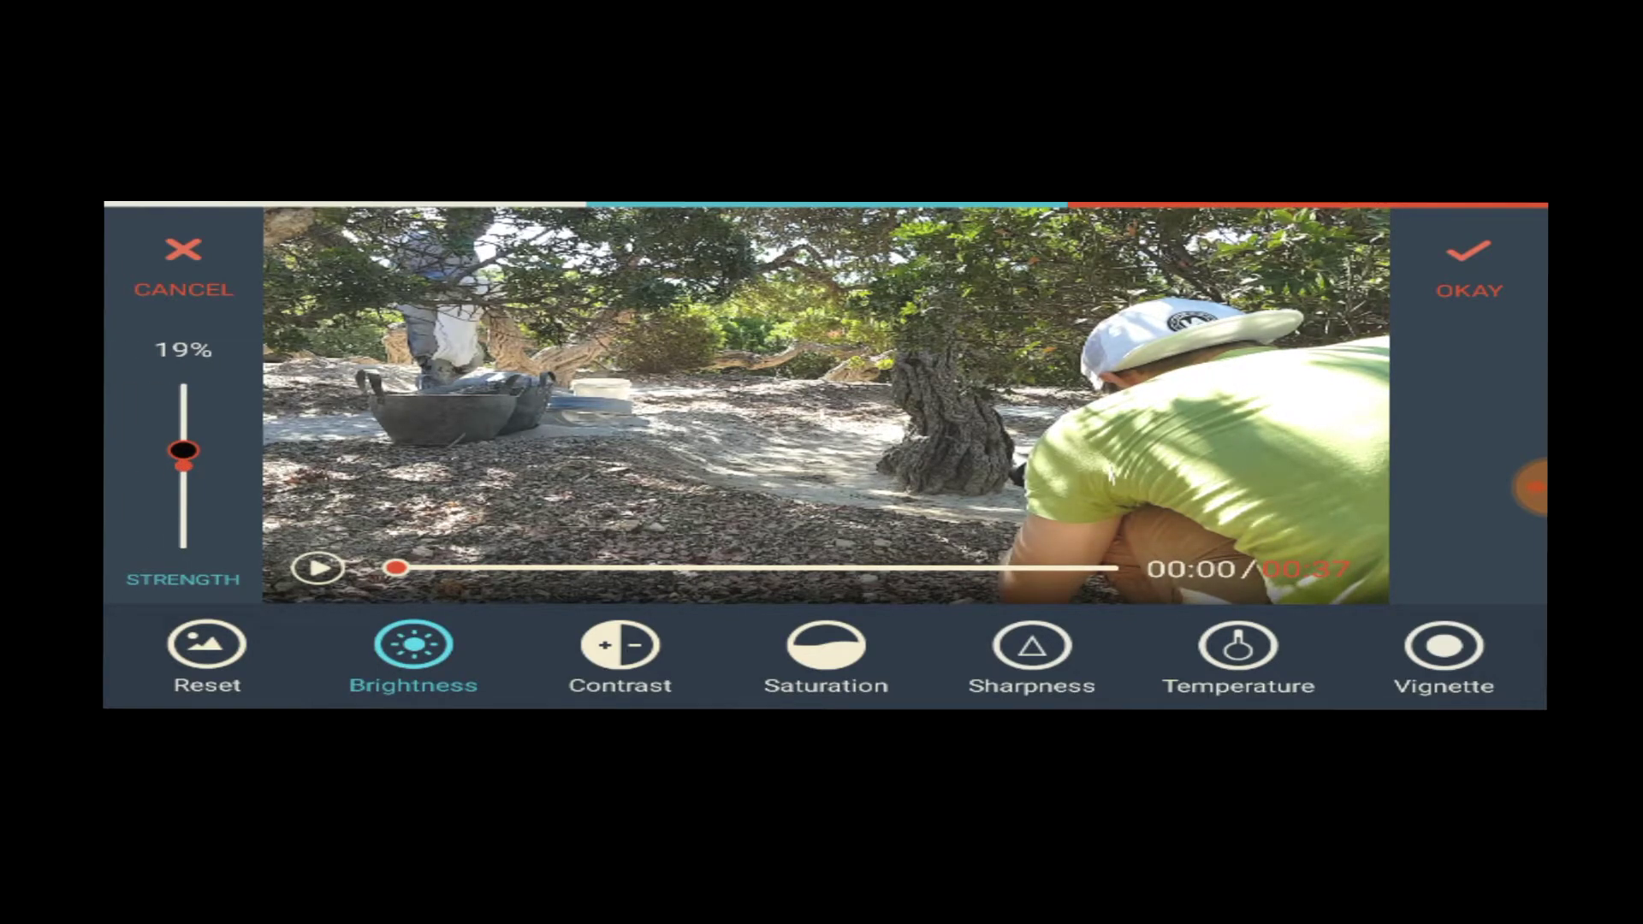
{"action": "left_click", "coordinate": [1469, 269]}
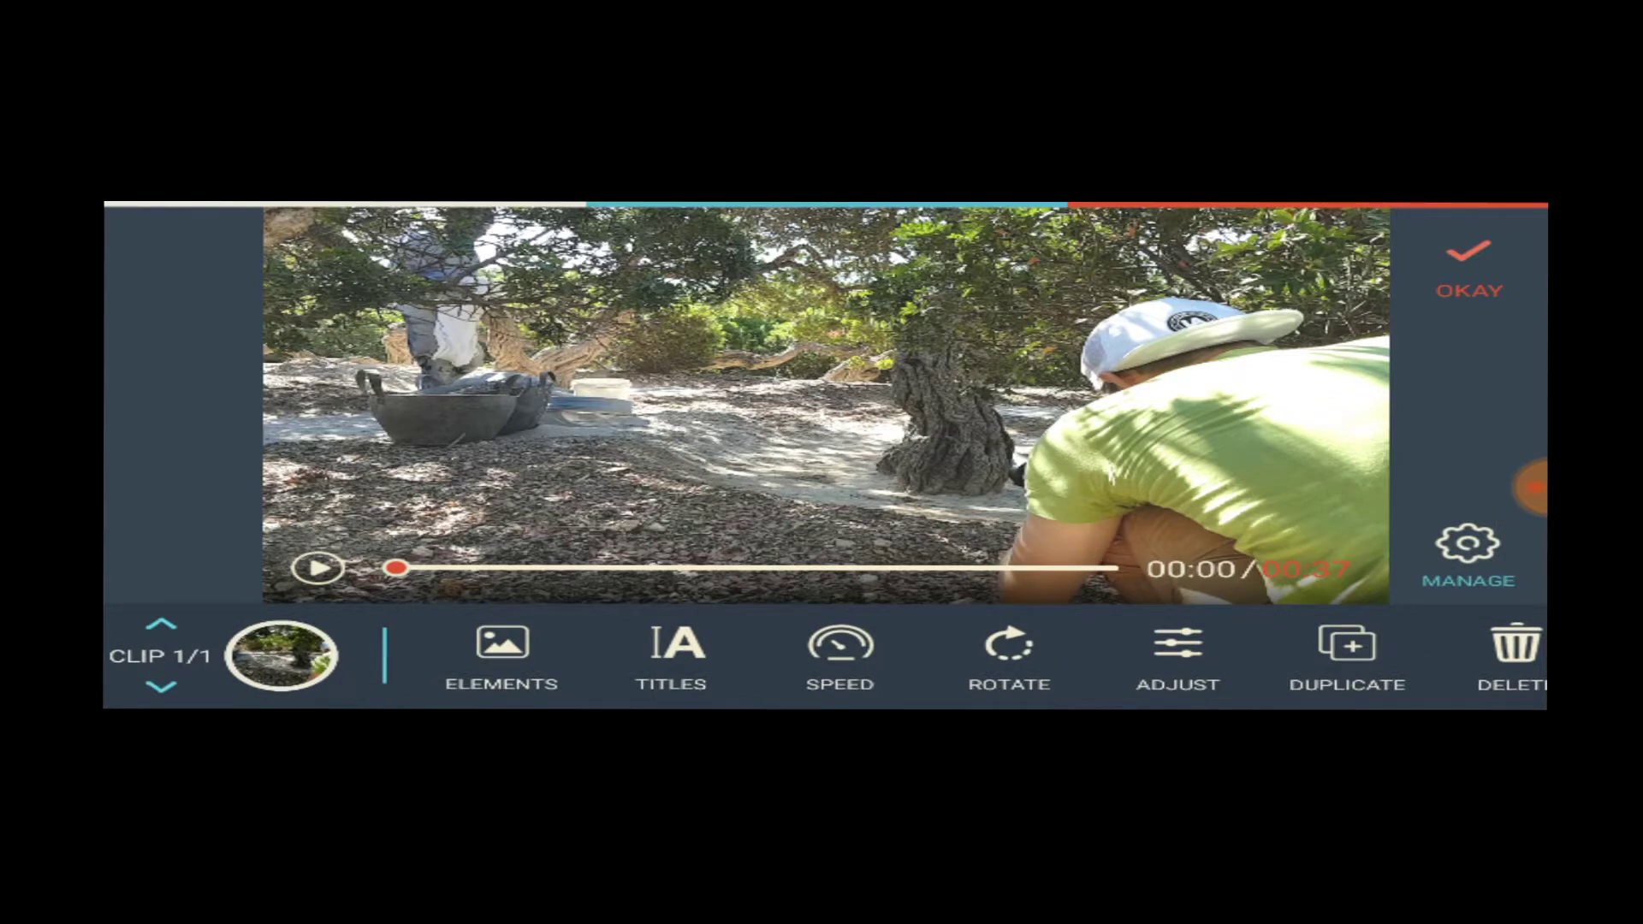
Step: Boost saturation and soften sharpness slightly, then apply the adjustments
{"action": "left_click", "coordinate": [1177, 655]}
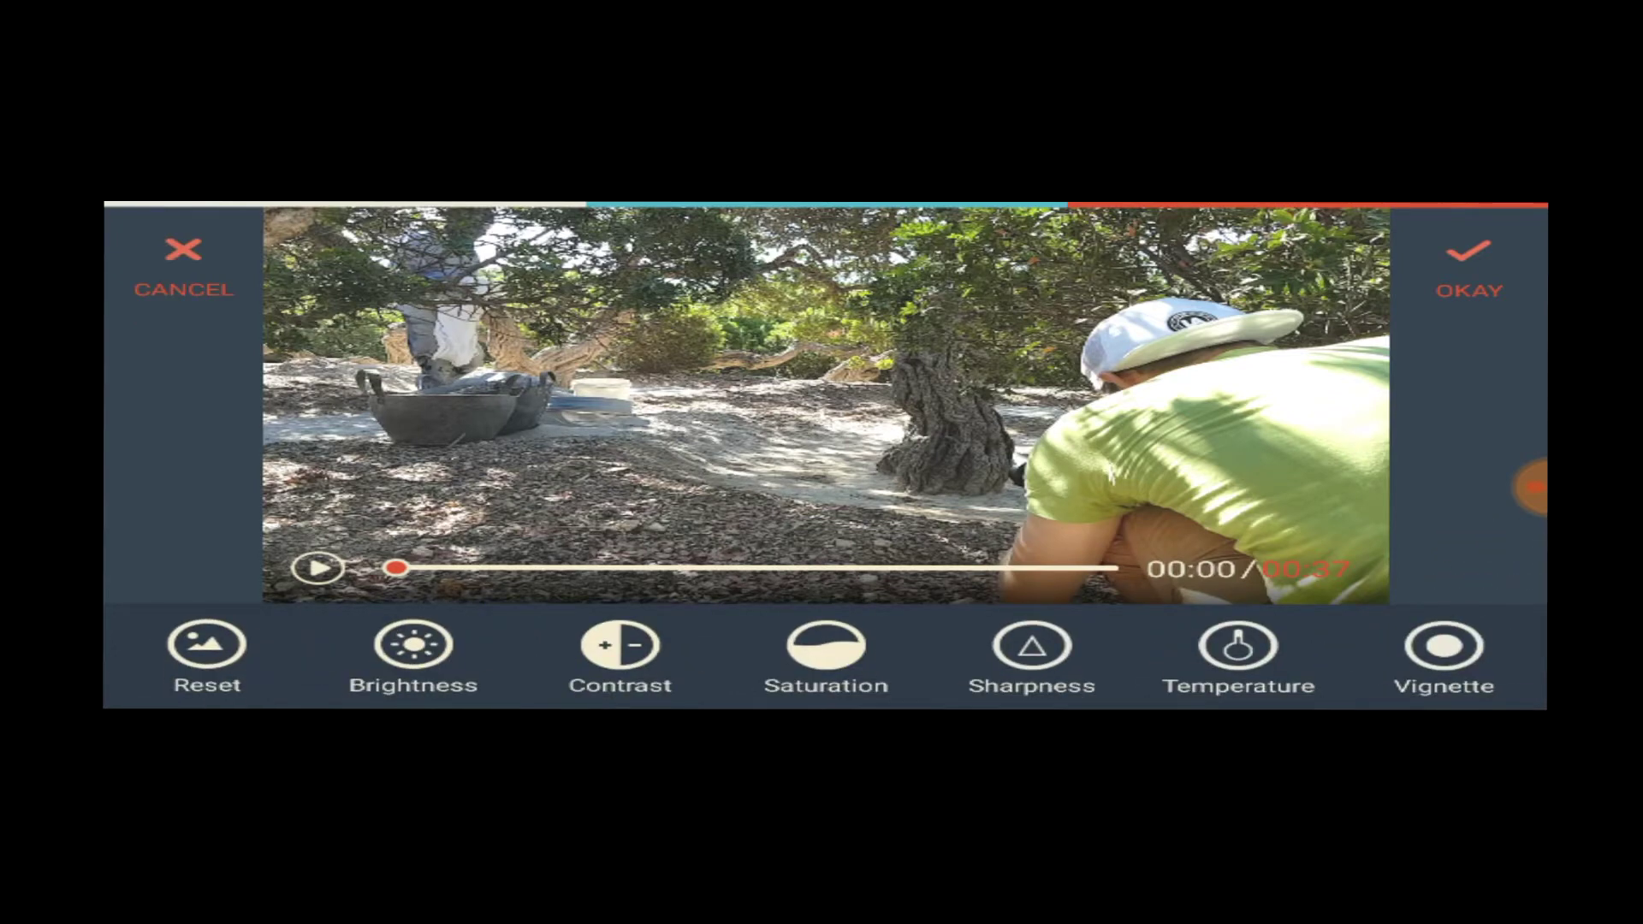
{"action": "left_click", "coordinate": [825, 646]}
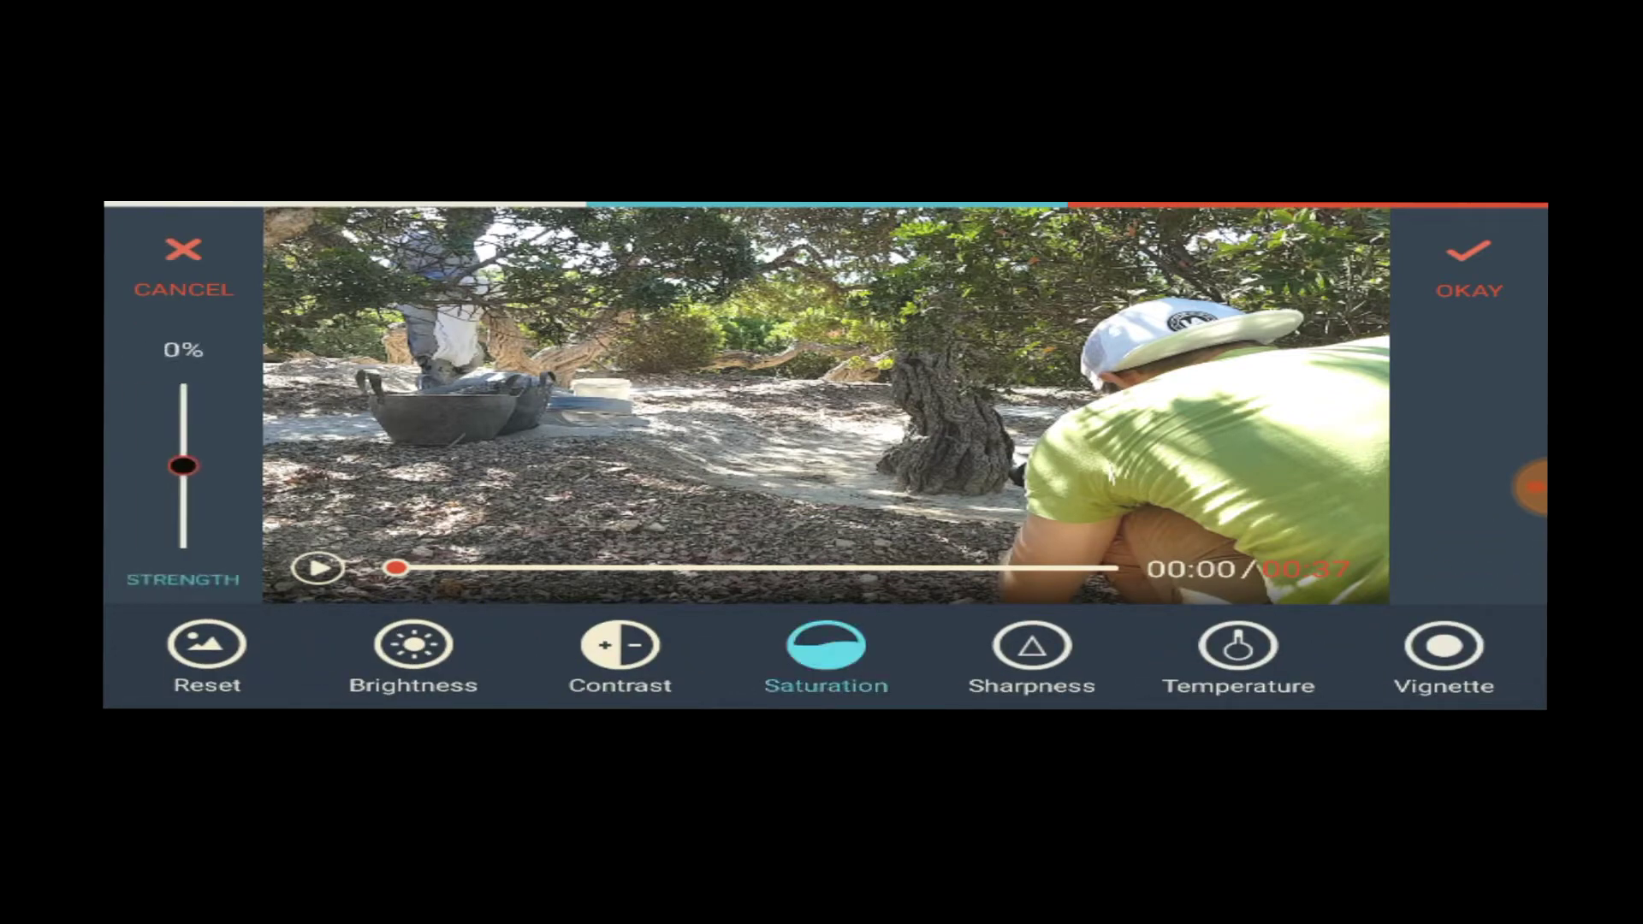
{"action": "mouse_move", "coordinate": [184, 466]}
{"action": "left_mouse_down"}
{"action": "mouse_move", "coordinate": [184, 392]}
{"action": "mouse_move", "coordinate": [183, 470]}
{"action": "mouse_move", "coordinate": [184, 421]}
{"action": "left_mouse_up"}
{"action": "left_click", "coordinate": [1032, 646]}
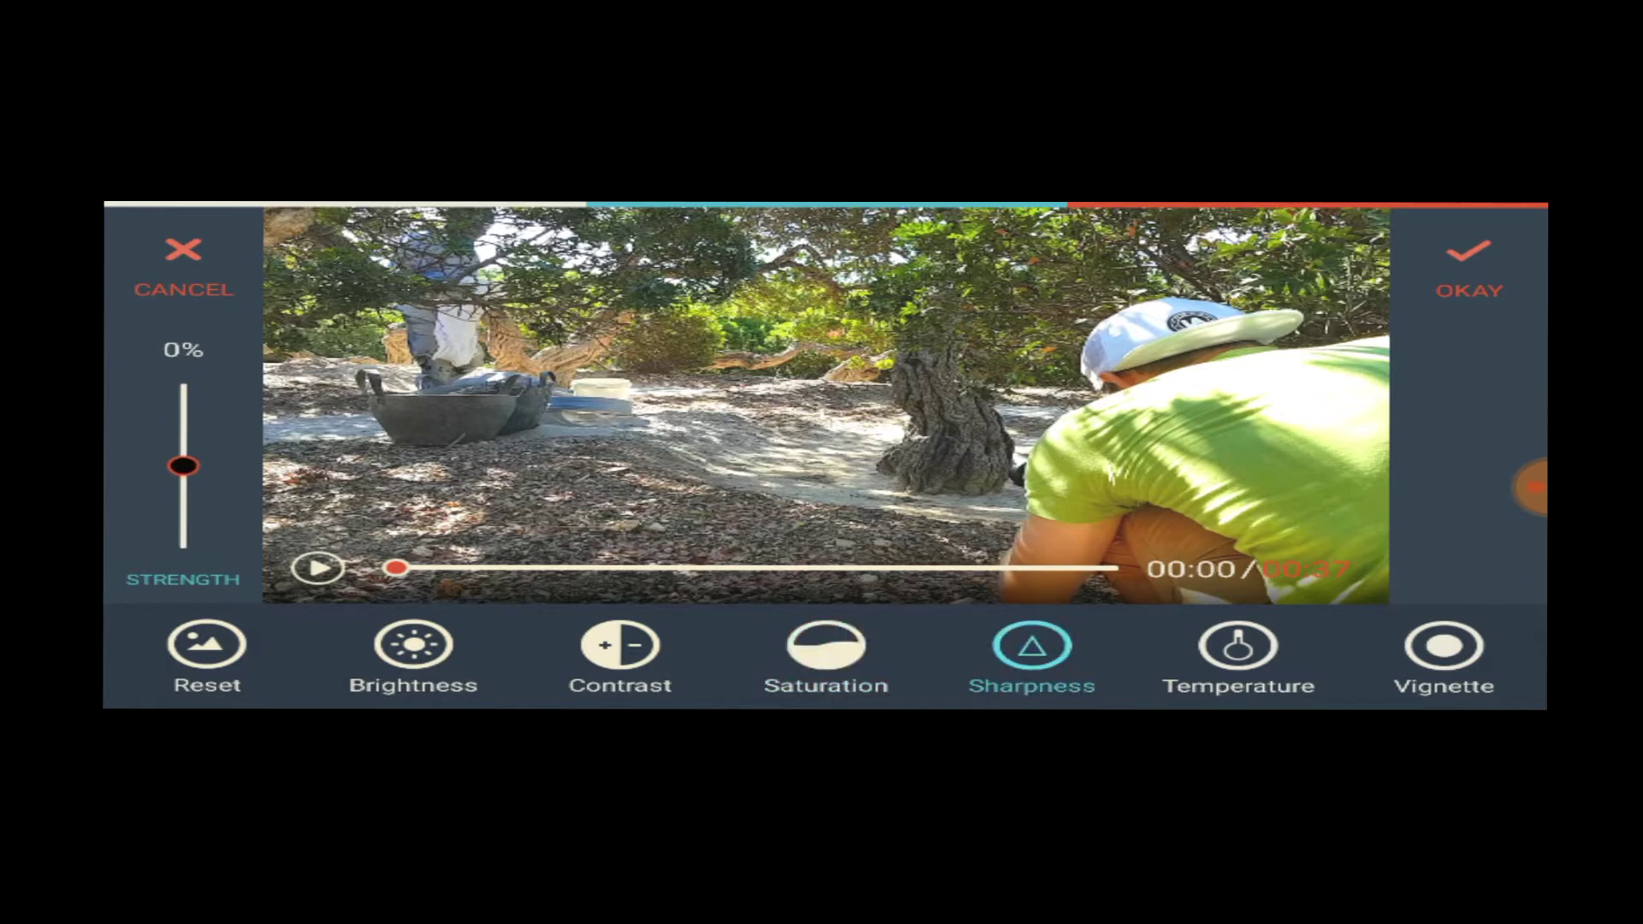
{"action": "mouse_move", "coordinate": [184, 465]}
{"action": "left_mouse_down"}
{"action": "mouse_move", "coordinate": [184, 440]}
{"action": "mouse_move", "coordinate": [184, 483]}
{"action": "left_mouse_up"}
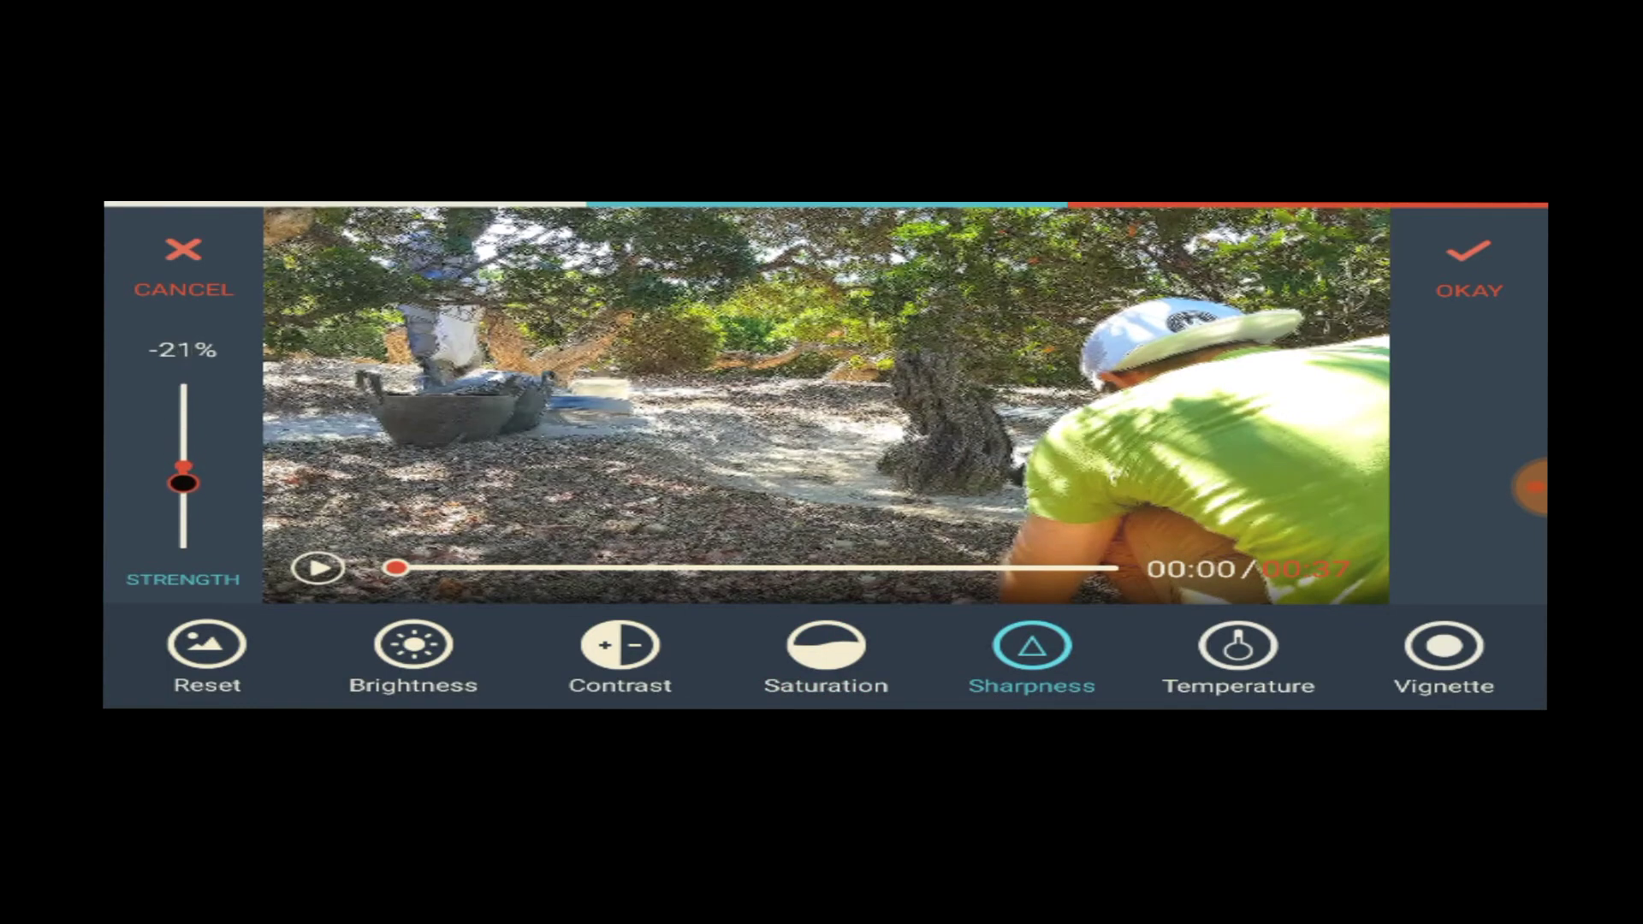
{"action": "left_click", "coordinate": [184, 267]}
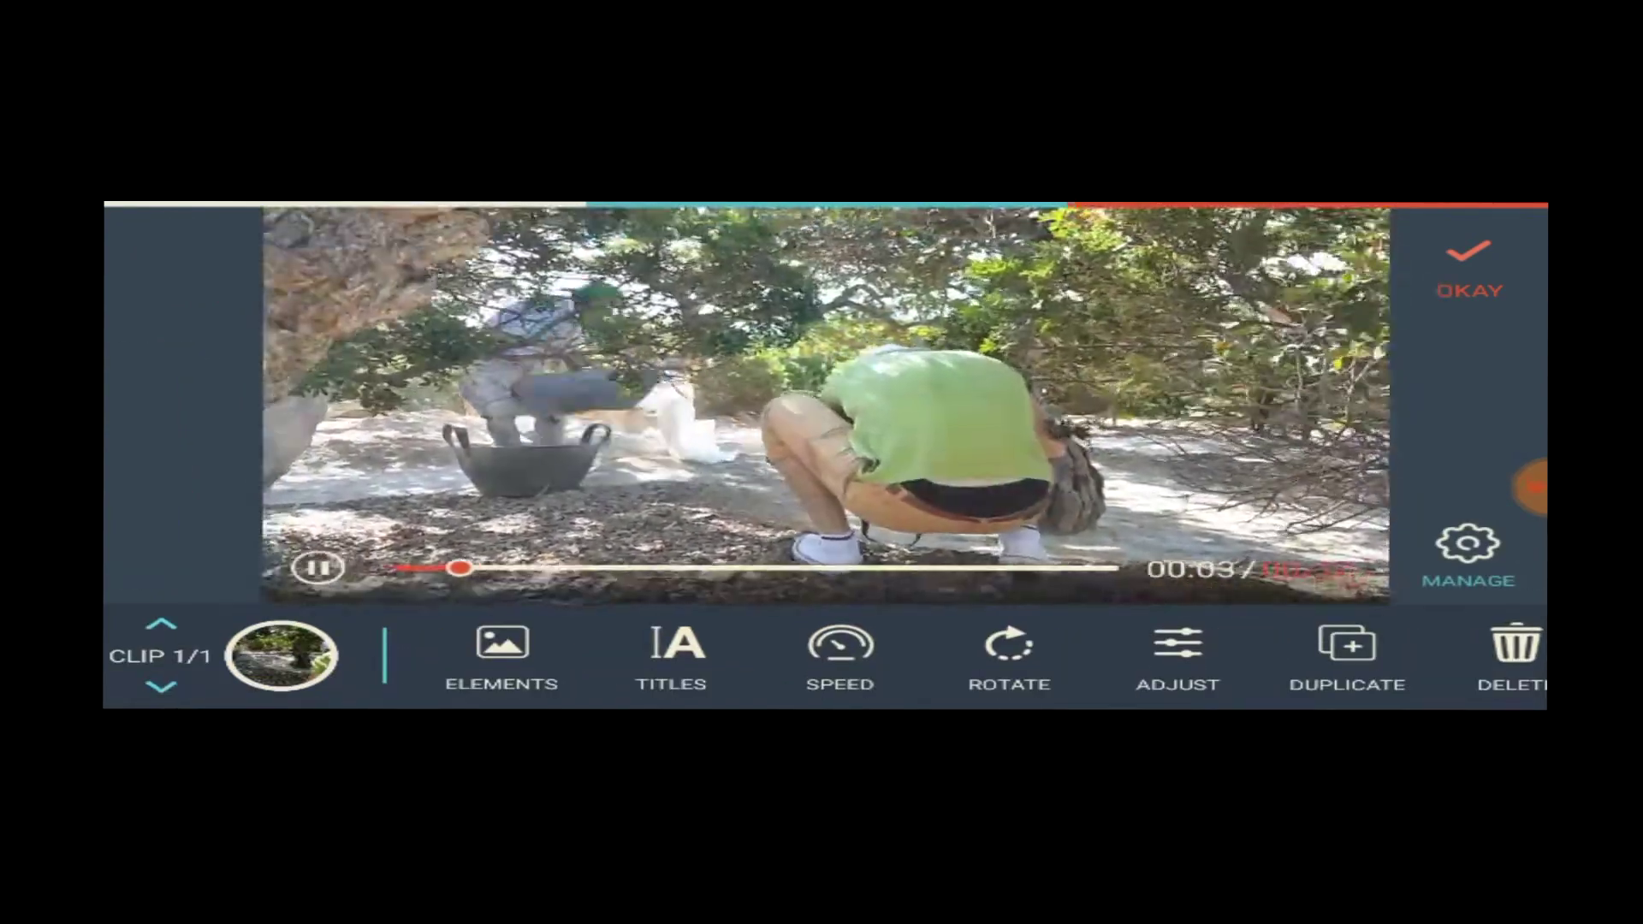
Step: Raise sharpness a little and return to saturation, now at 36%
{"action": "left_click", "coordinate": [1177, 655]}
{"action": "left_click", "coordinate": [1031, 648]}
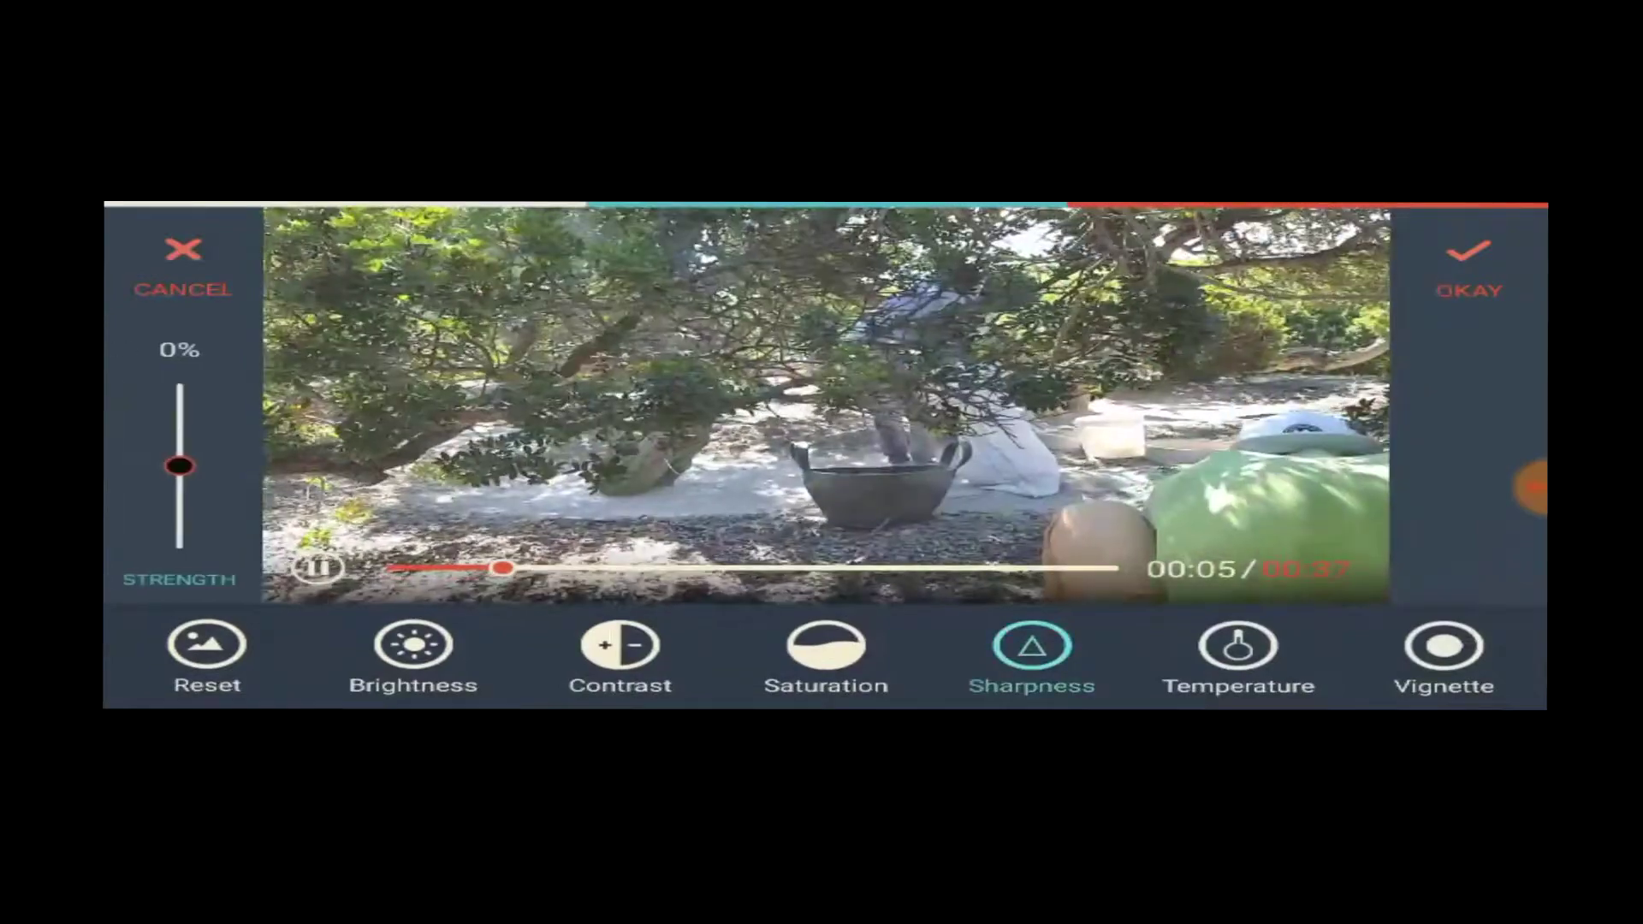
{"action": "left_click_drag", "start_coordinate": [179, 465], "coordinate": [183, 436]}
{"action": "left_click", "coordinate": [826, 646]}
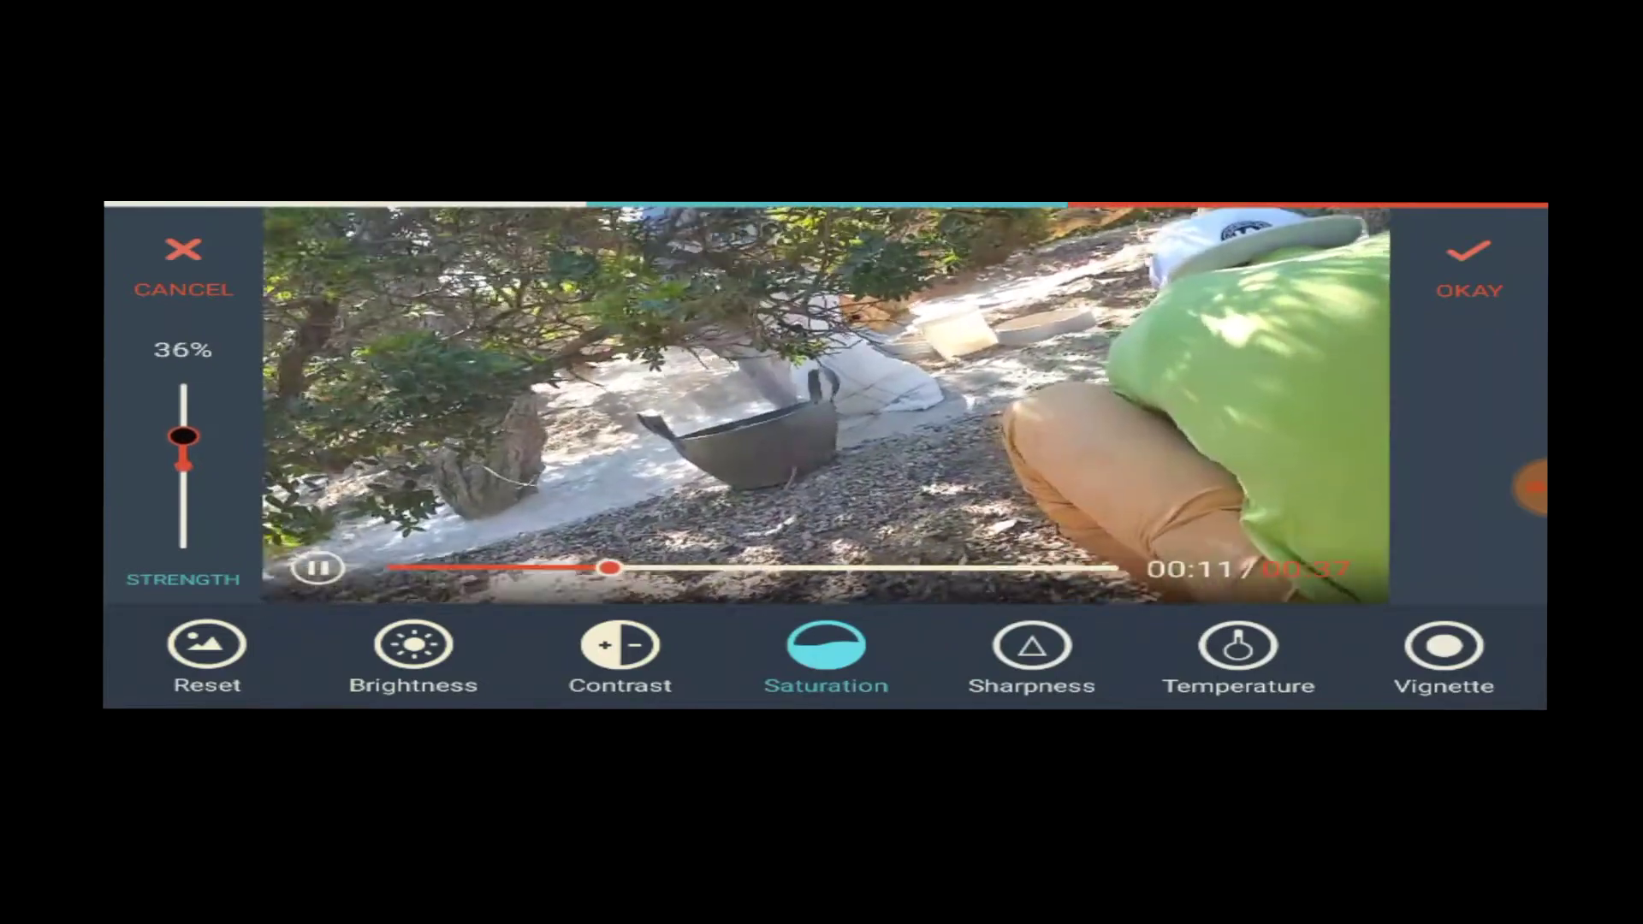
{"action": "left_click", "coordinate": [1468, 269]}
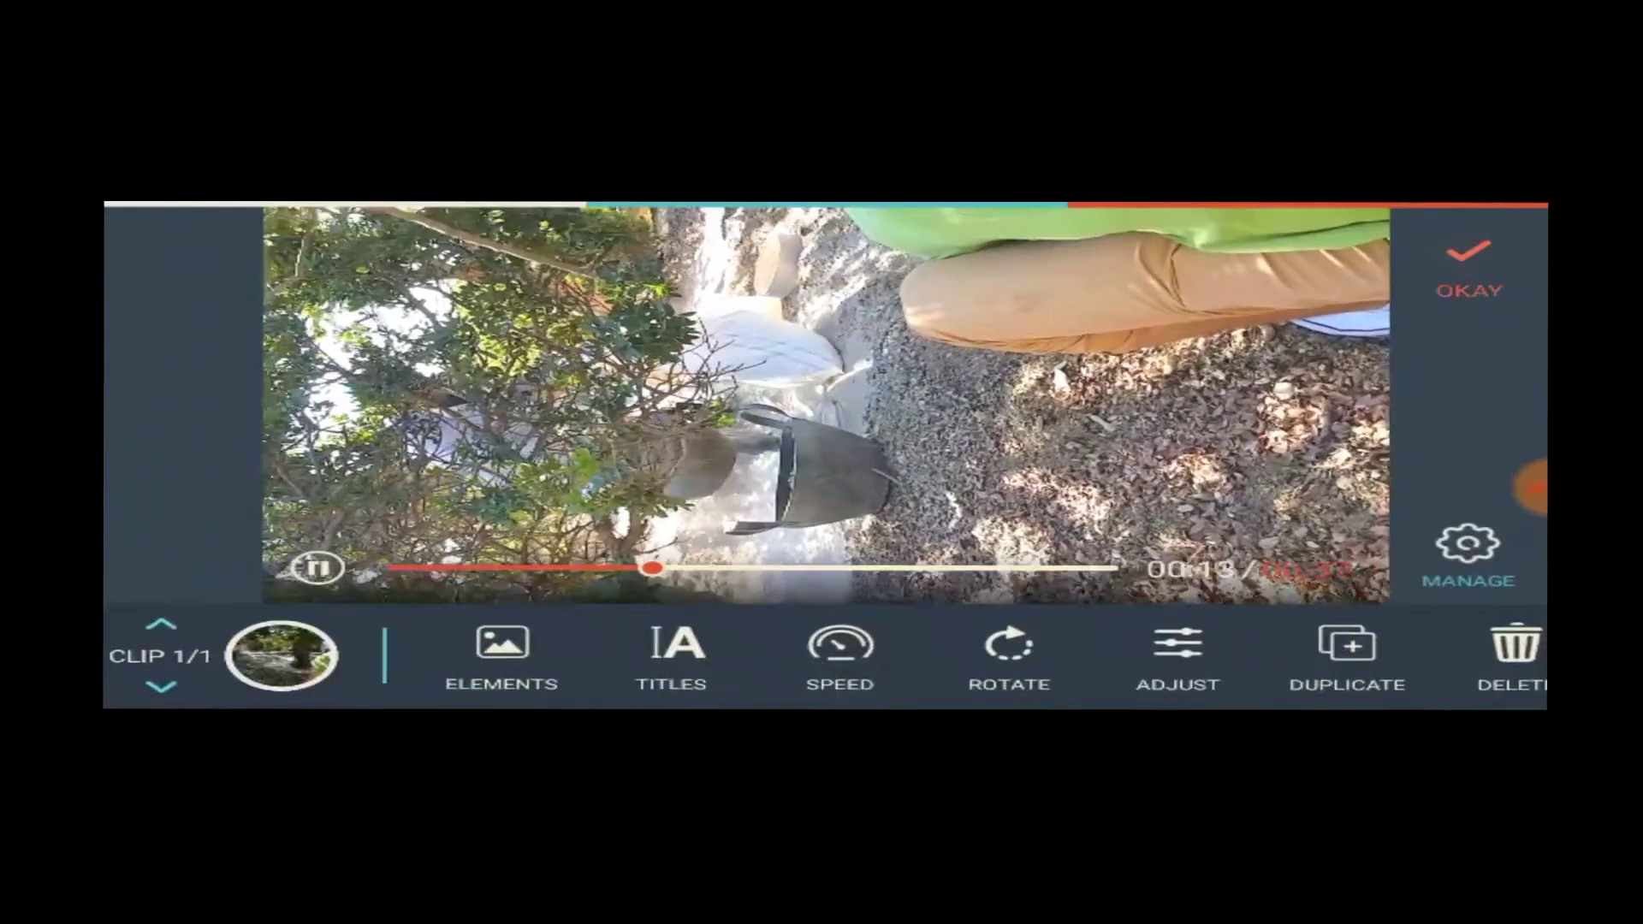
{"action": "left_click", "coordinate": [839, 656]}
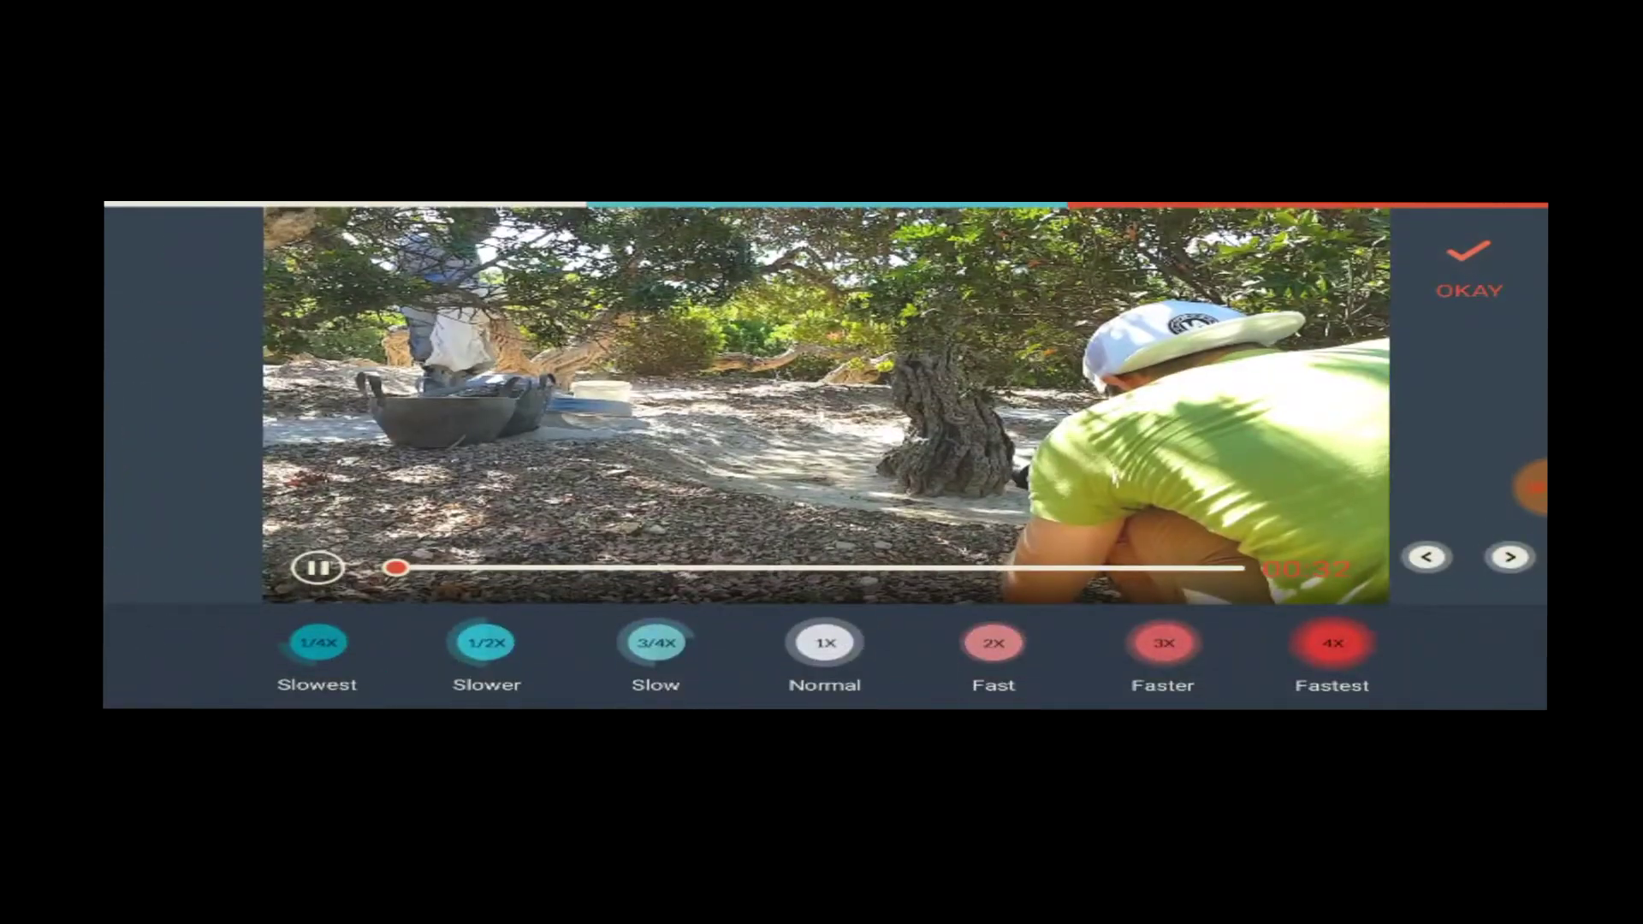
{"action": "left_click", "coordinate": [1468, 270]}
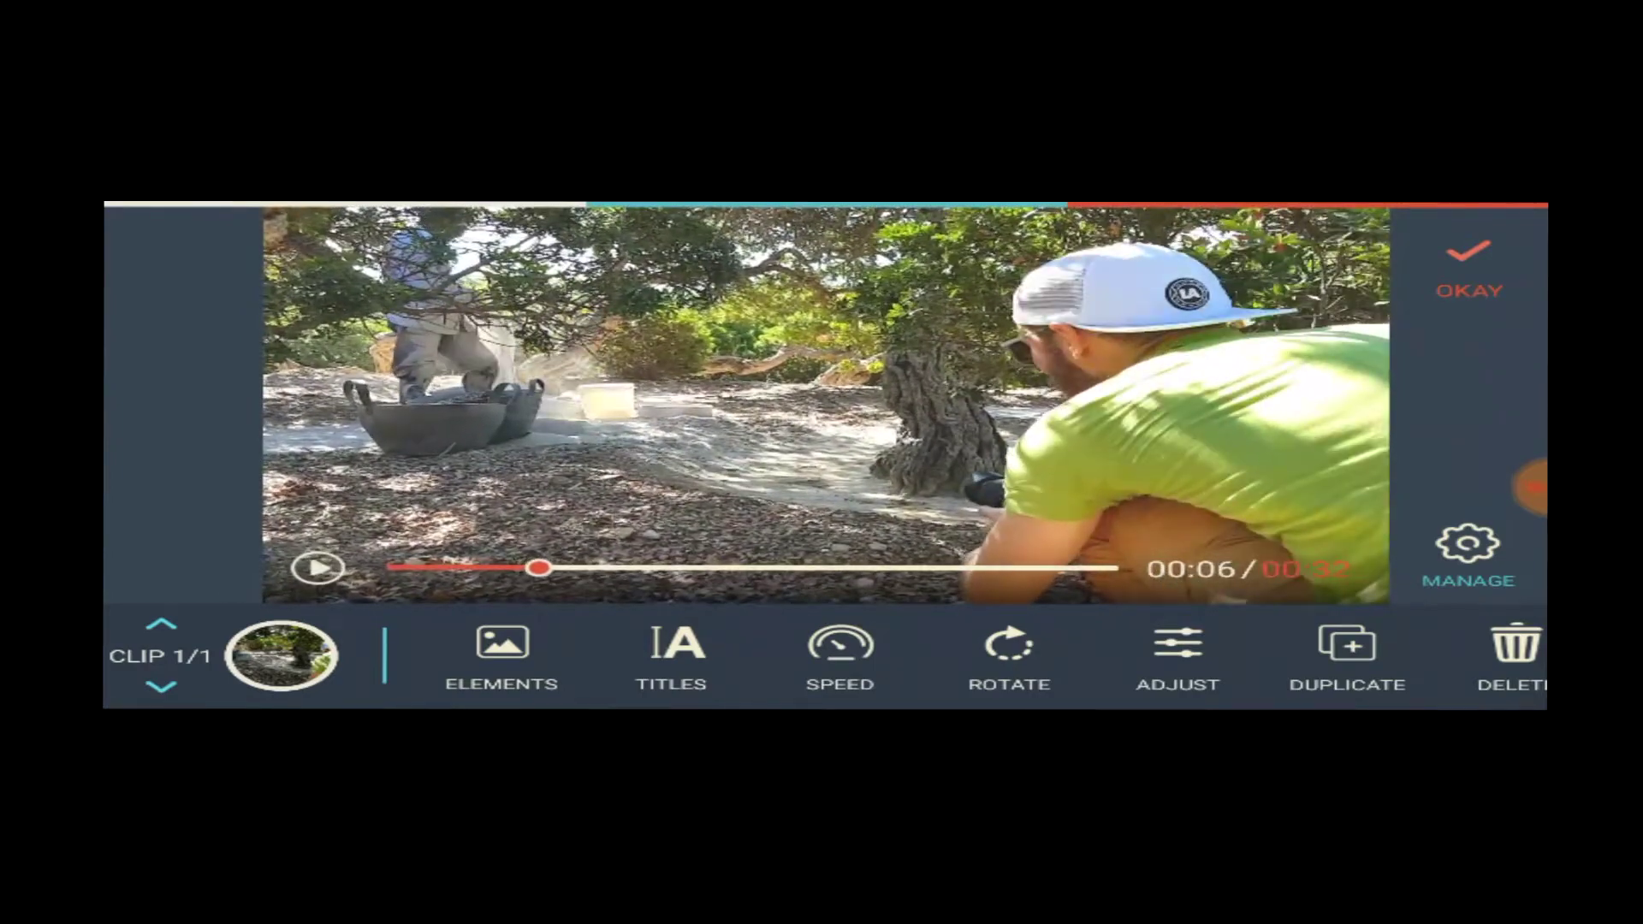
{"action": "left_click", "coordinate": [839, 656]}
{"action": "left_click", "coordinate": [317, 567]}
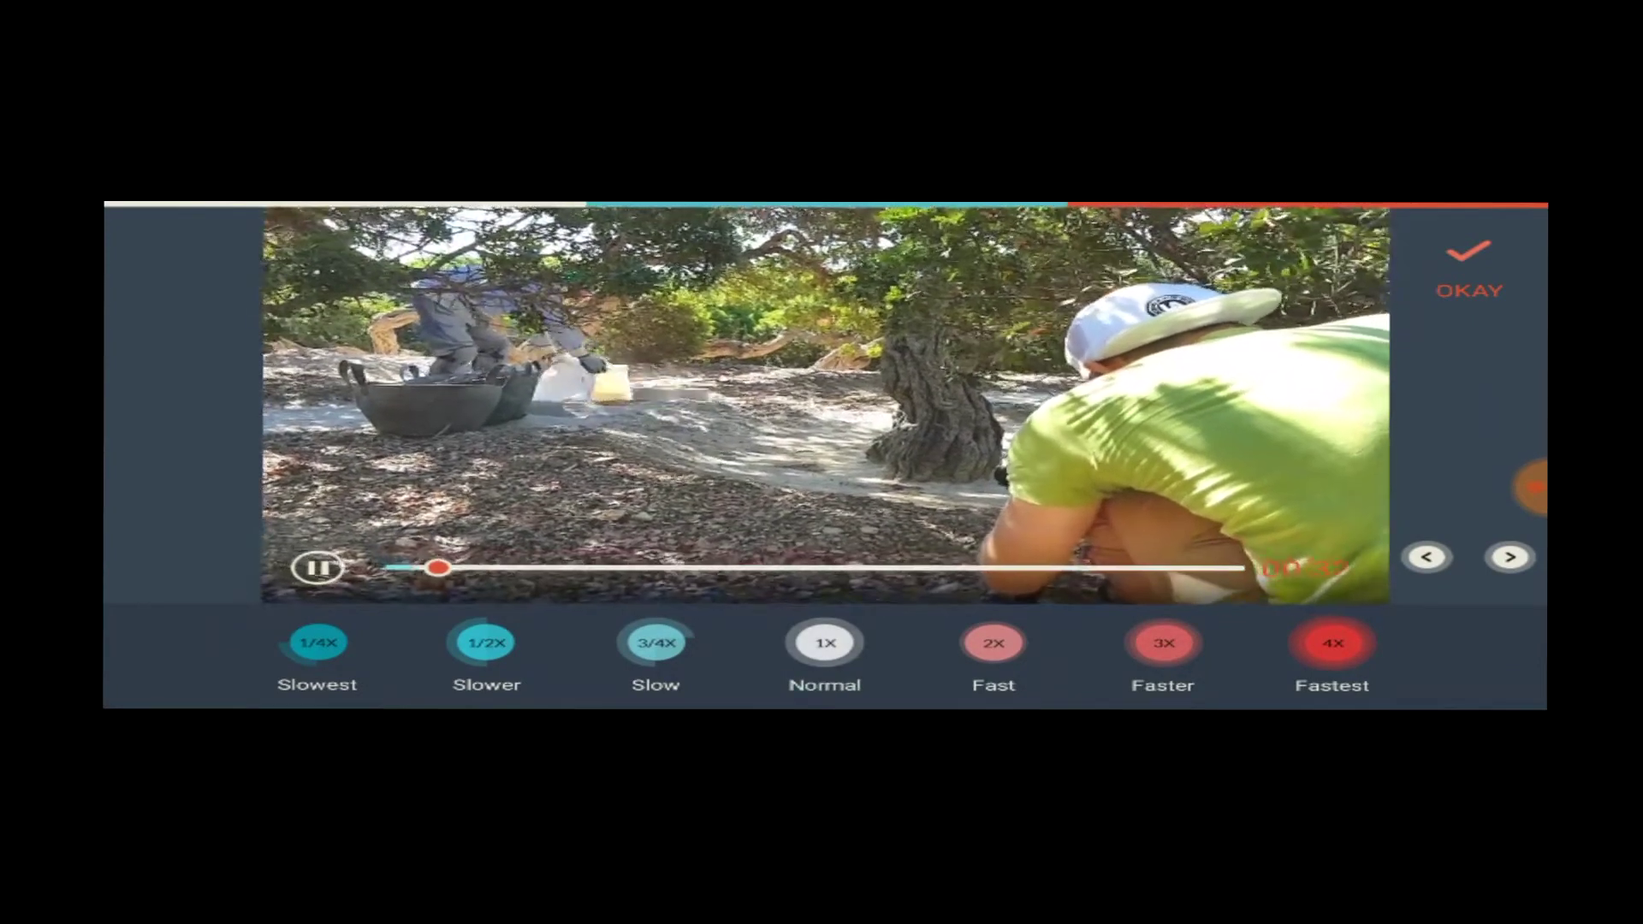
{"action": "left_click", "coordinate": [1468, 264]}
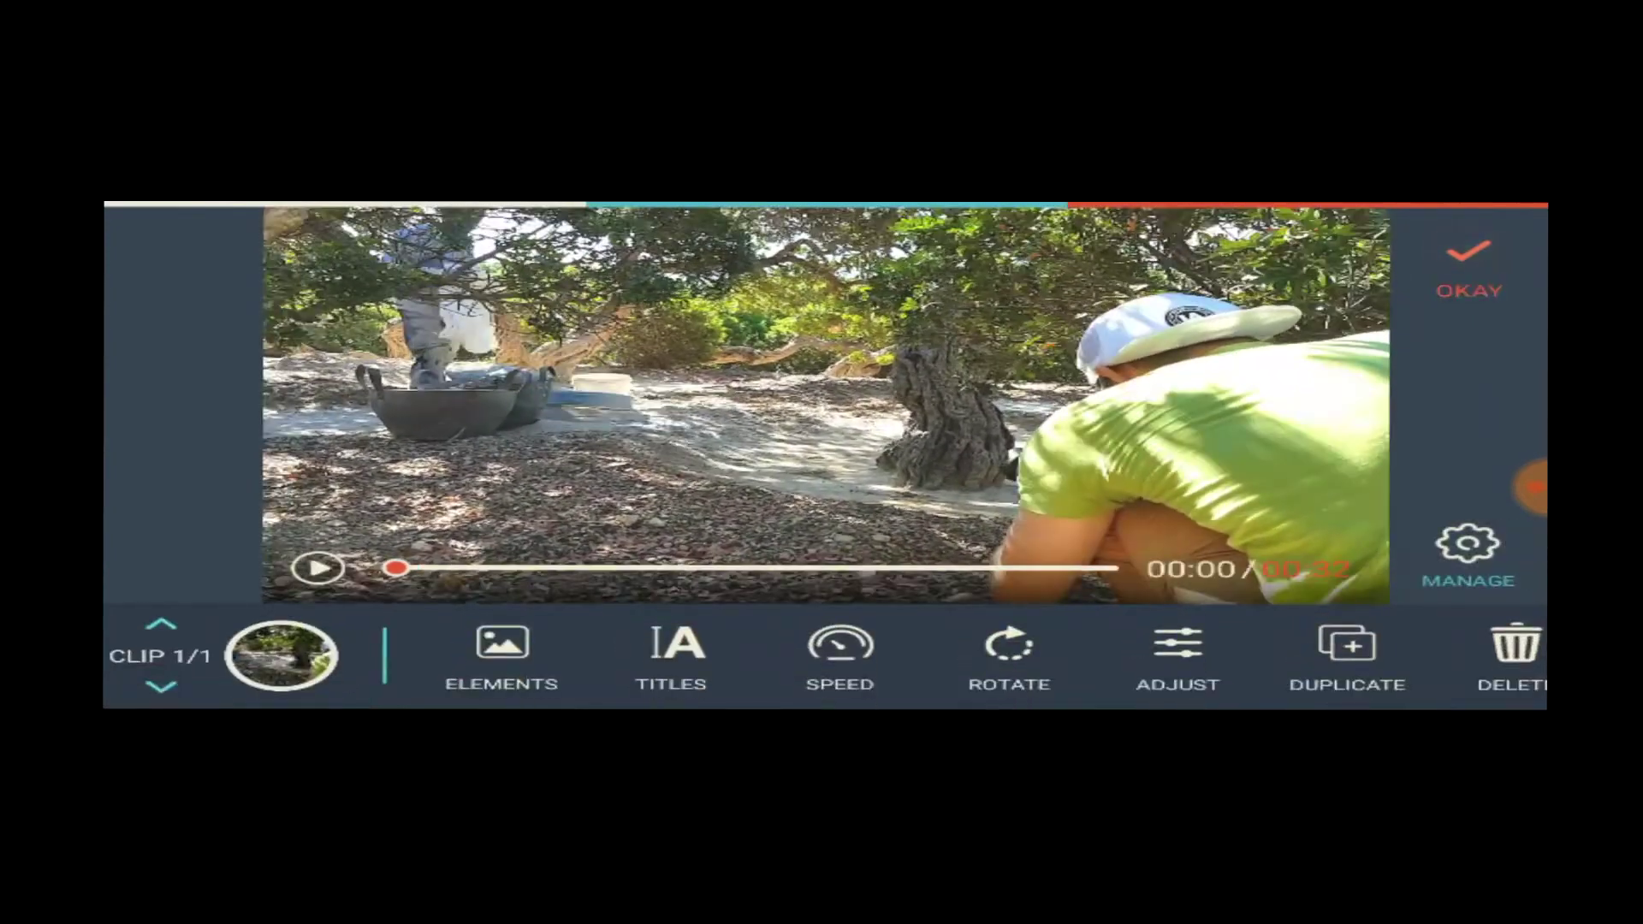
{"action": "left_click_drag", "start_coordinate": [642, 654], "coordinate": [1284, 655]}
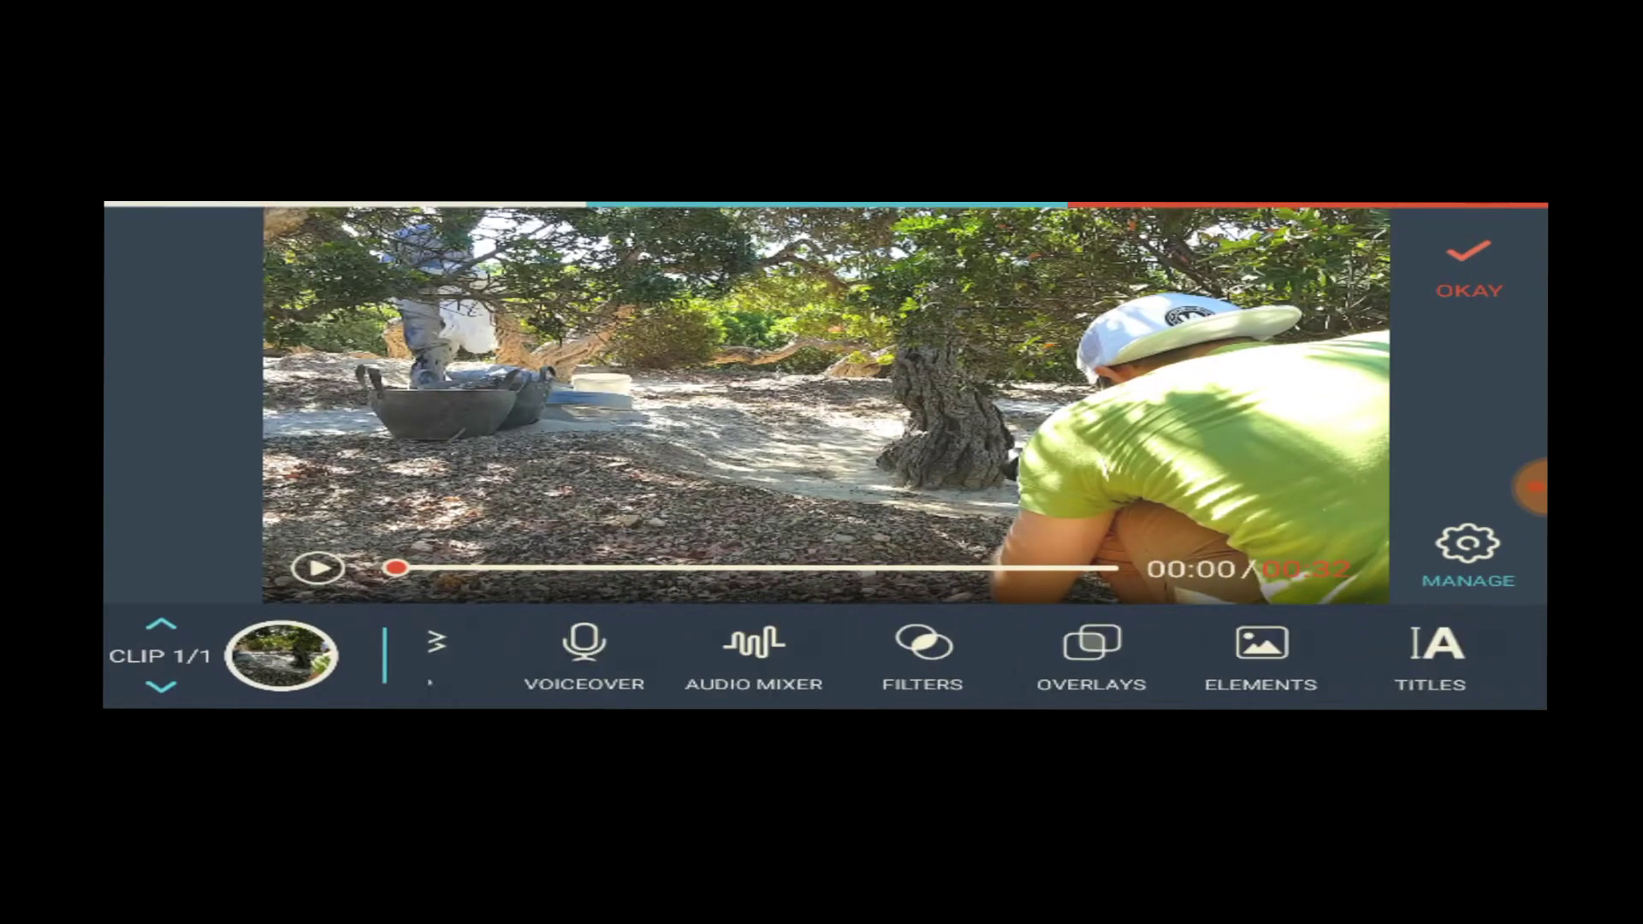
Step: In Ratio/Crop, try a wider ratio with a black frame instead of cut sides
{"action": "left_click", "coordinate": [1469, 263]}
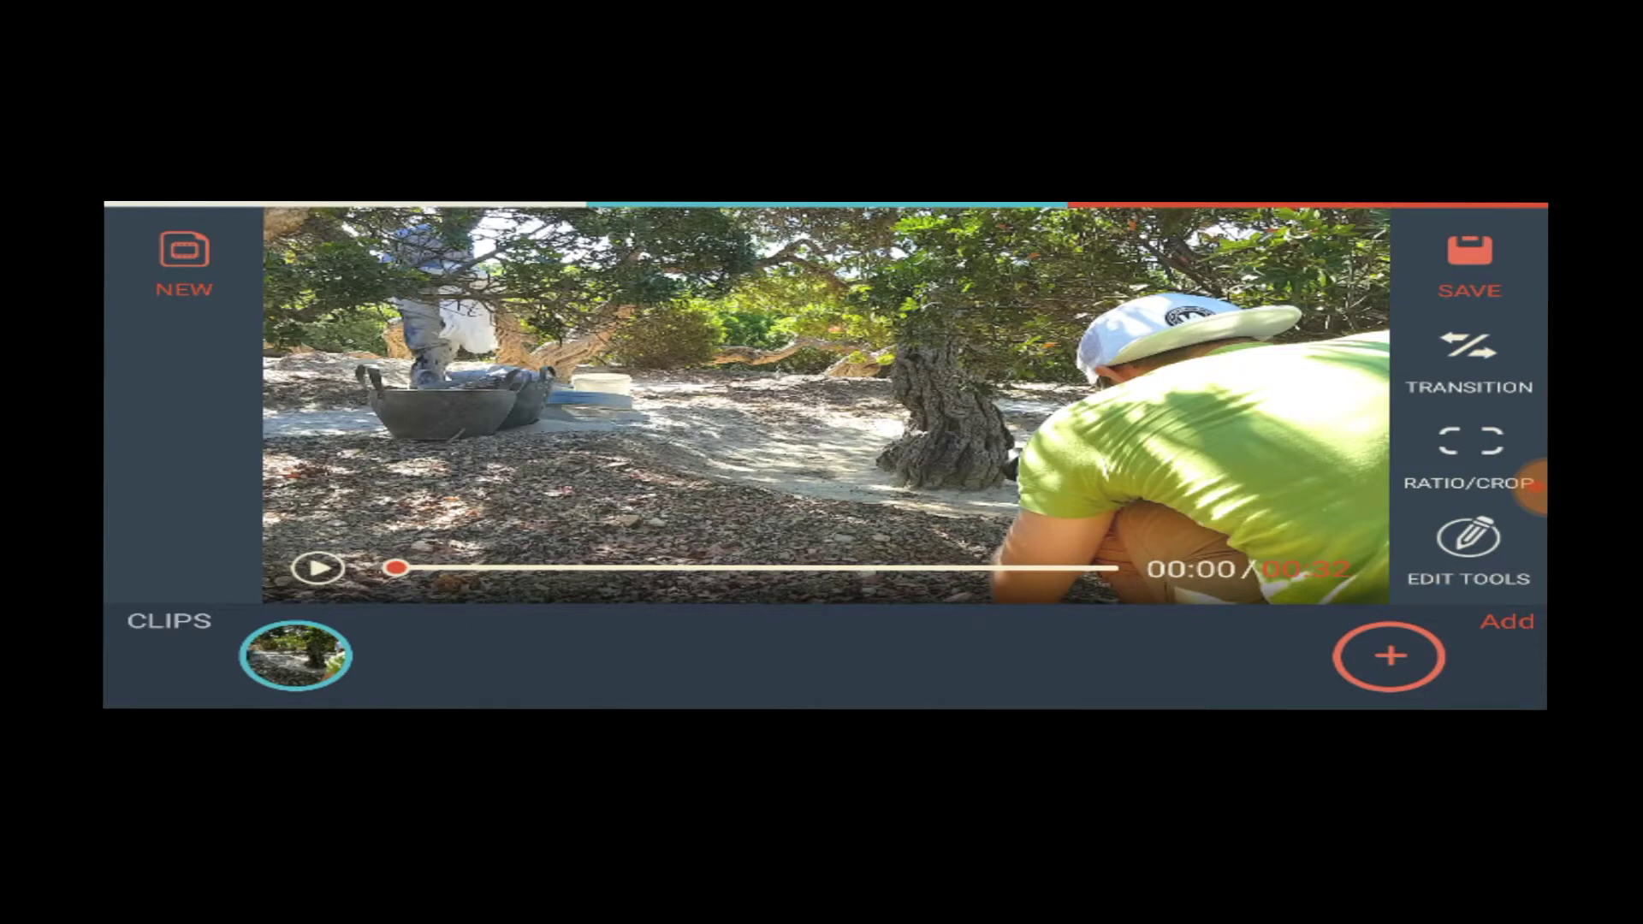
{"action": "left_click", "coordinate": [1527, 485]}
{"action": "left_click", "coordinate": [183, 352]}
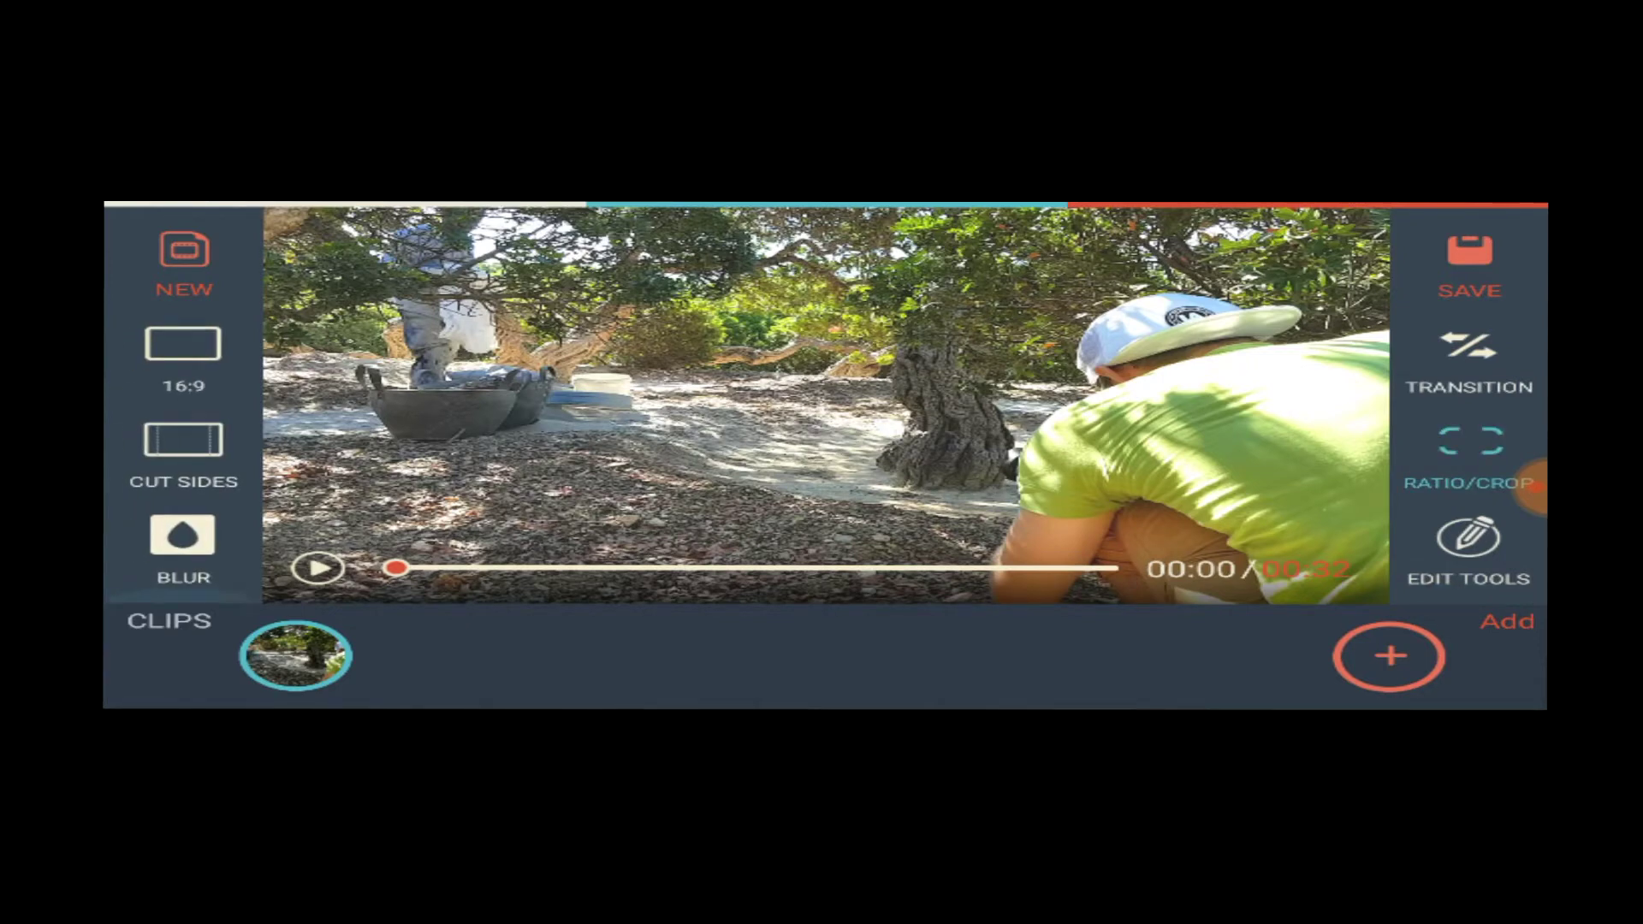
{"action": "left_click", "coordinate": [183, 441]}
{"action": "left_click", "coordinate": [183, 536]}
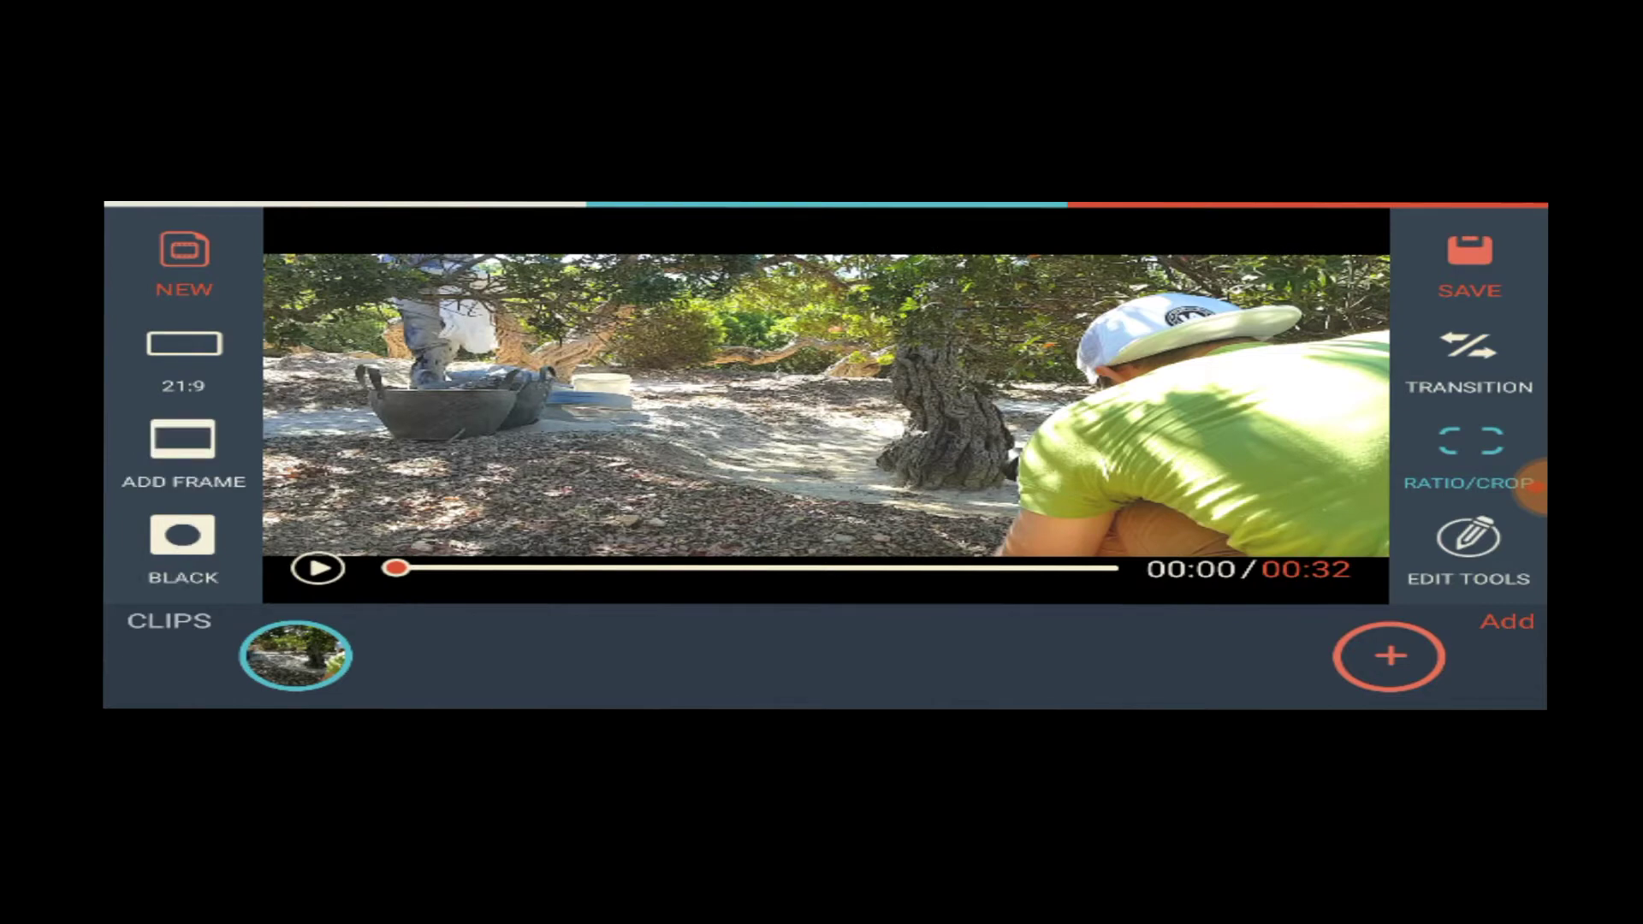
Step: Try 1:1, settle on 16:9, retoggle Cut Sides and Black/Blur, then open Transitions
{"action": "left_click", "coordinate": [182, 440]}
{"action": "left_click", "coordinate": [182, 352]}
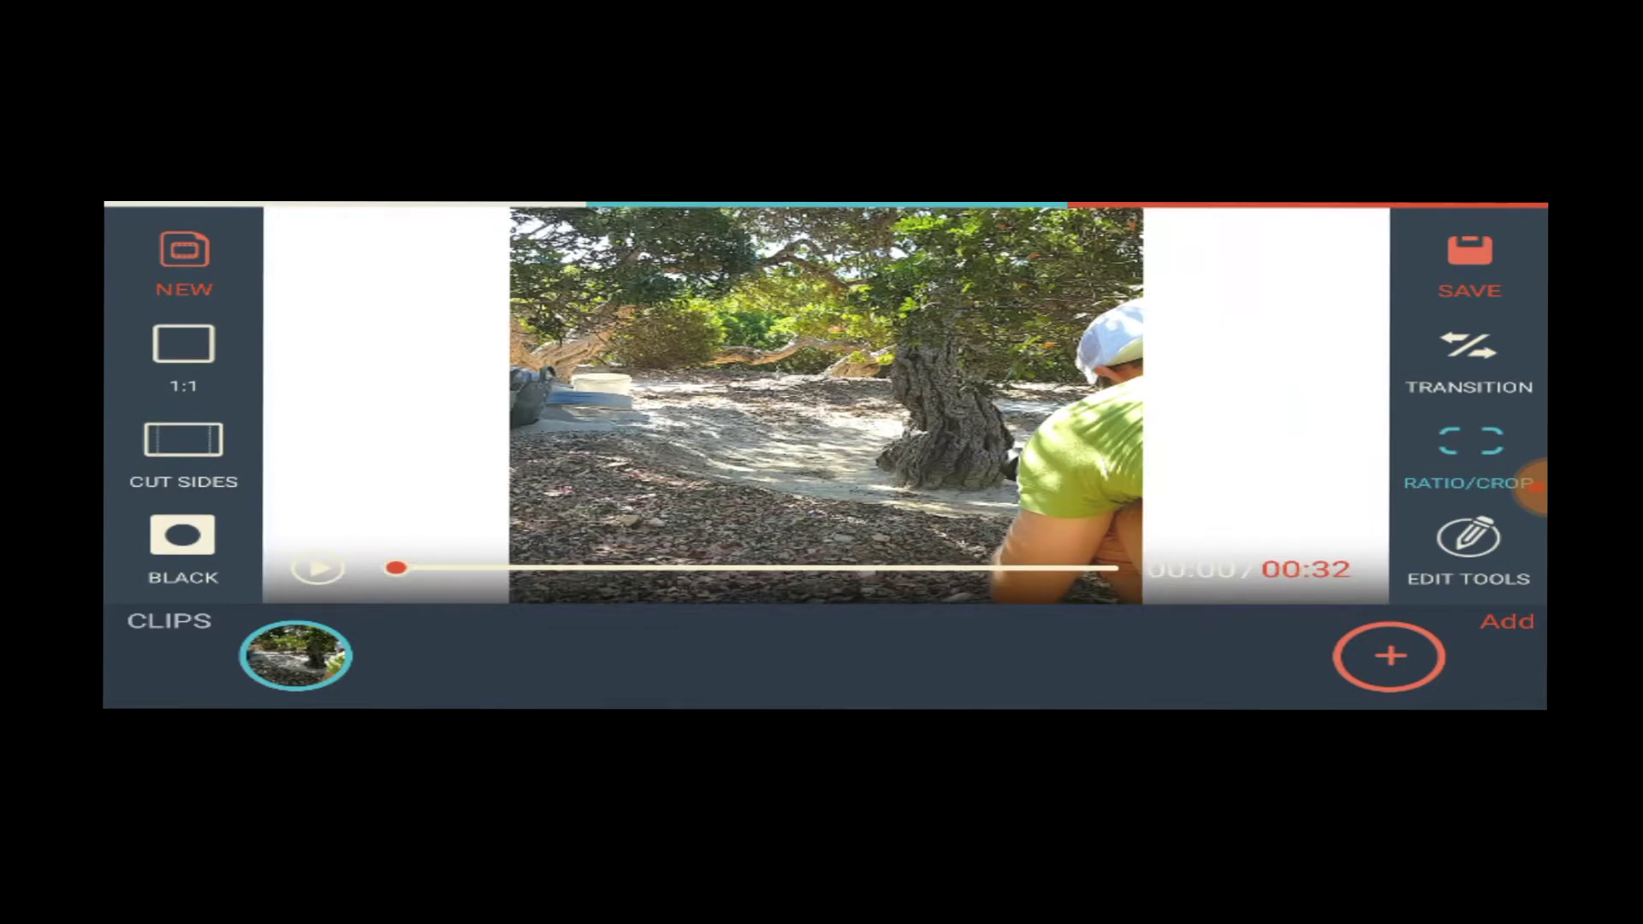
{"action": "left_click", "coordinate": [184, 353]}
{"action": "left_click", "coordinate": [182, 440]}
{"action": "left_click", "coordinate": [183, 441]}
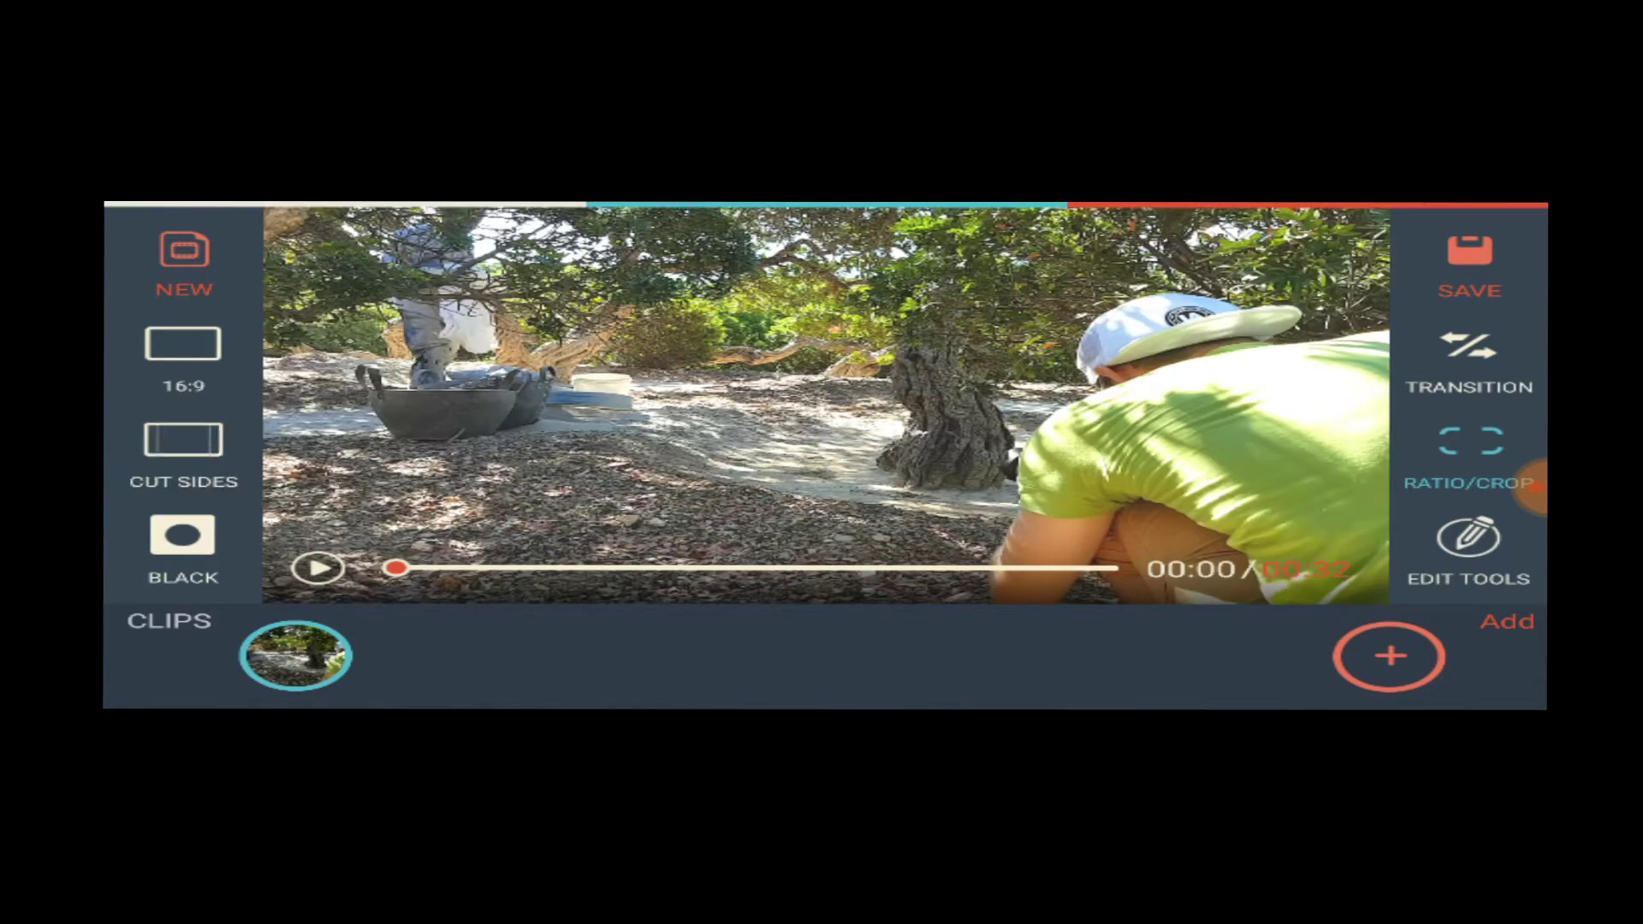
{"action": "left_click", "coordinate": [183, 539]}
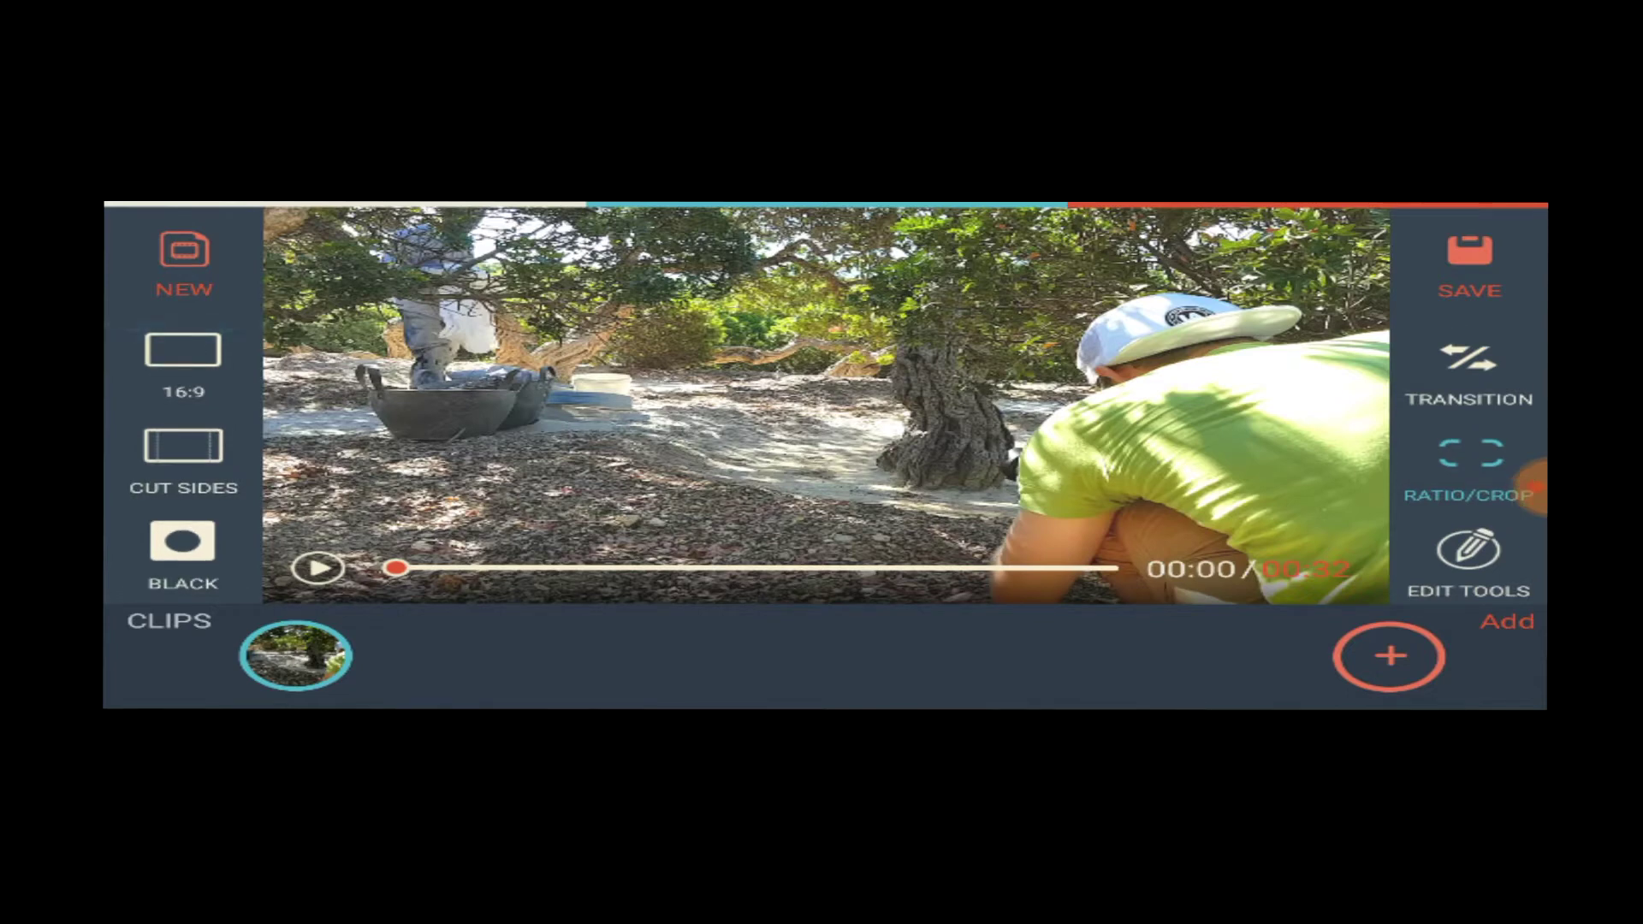
{"action": "scroll", "coordinate": [1533, 486], "scroll_direction": "up", "scroll_amount": 1}
{"action": "left_click", "coordinate": [1467, 417]}
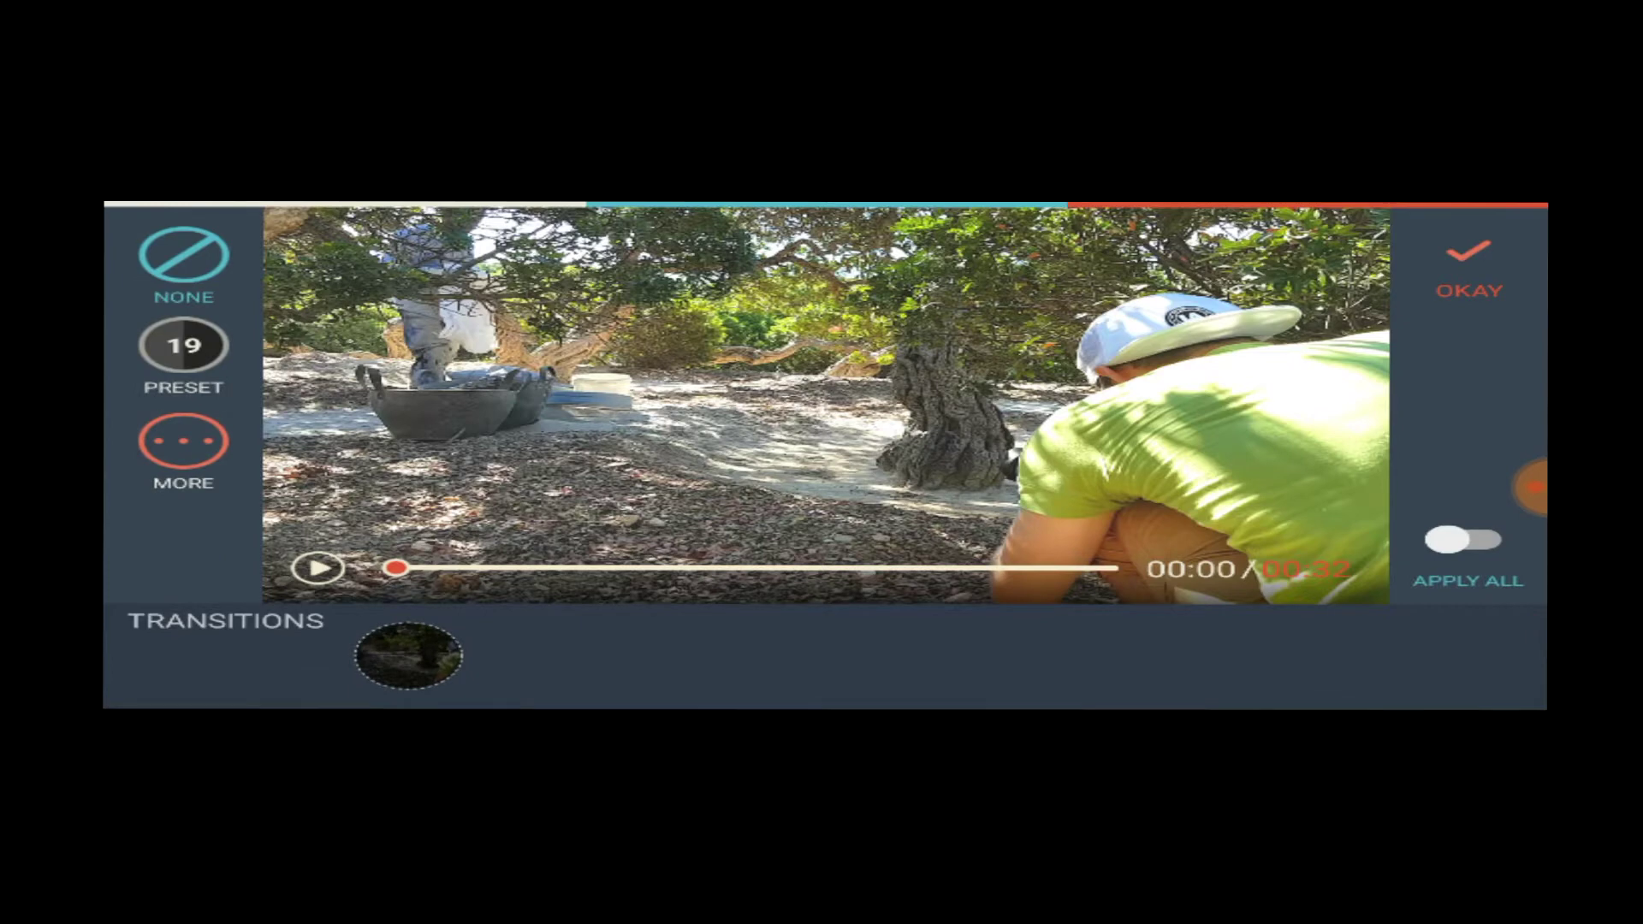
Step: Browse Pixelate, Fisheye and other transitions, close without applying, and reopen clip tools
{"action": "left_click", "coordinate": [184, 441]}
{"action": "scroll", "coordinate": [184, 450], "scroll_direction": "down", "scroll_amount": 2}
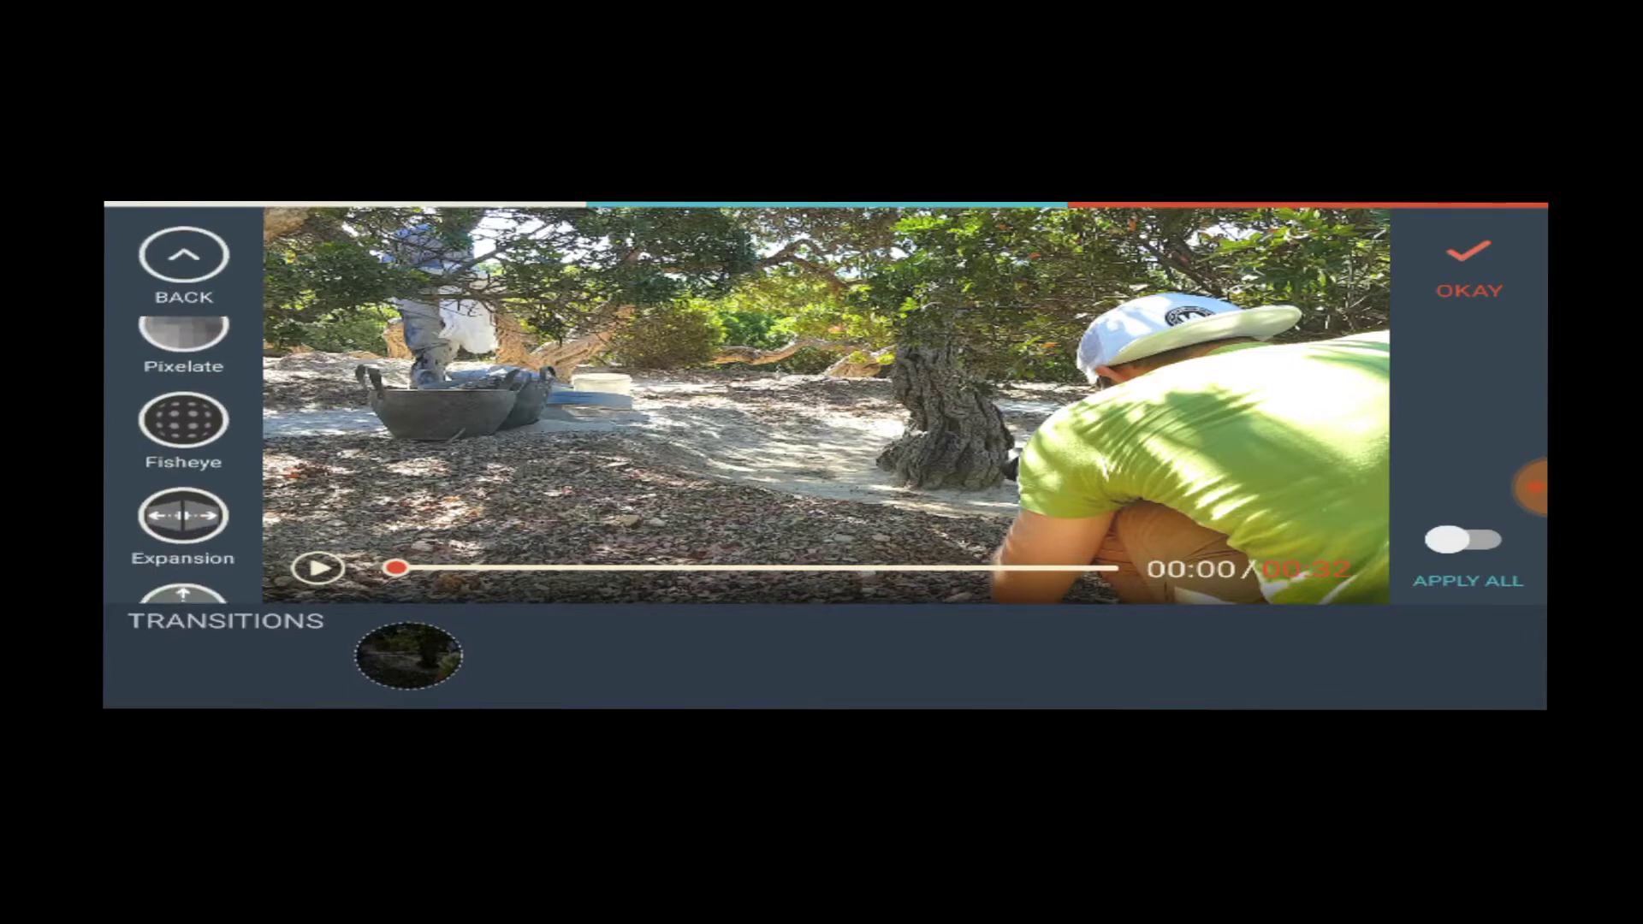
{"action": "scroll", "coordinate": [184, 450], "scroll_direction": "down", "scroll_amount": 1}
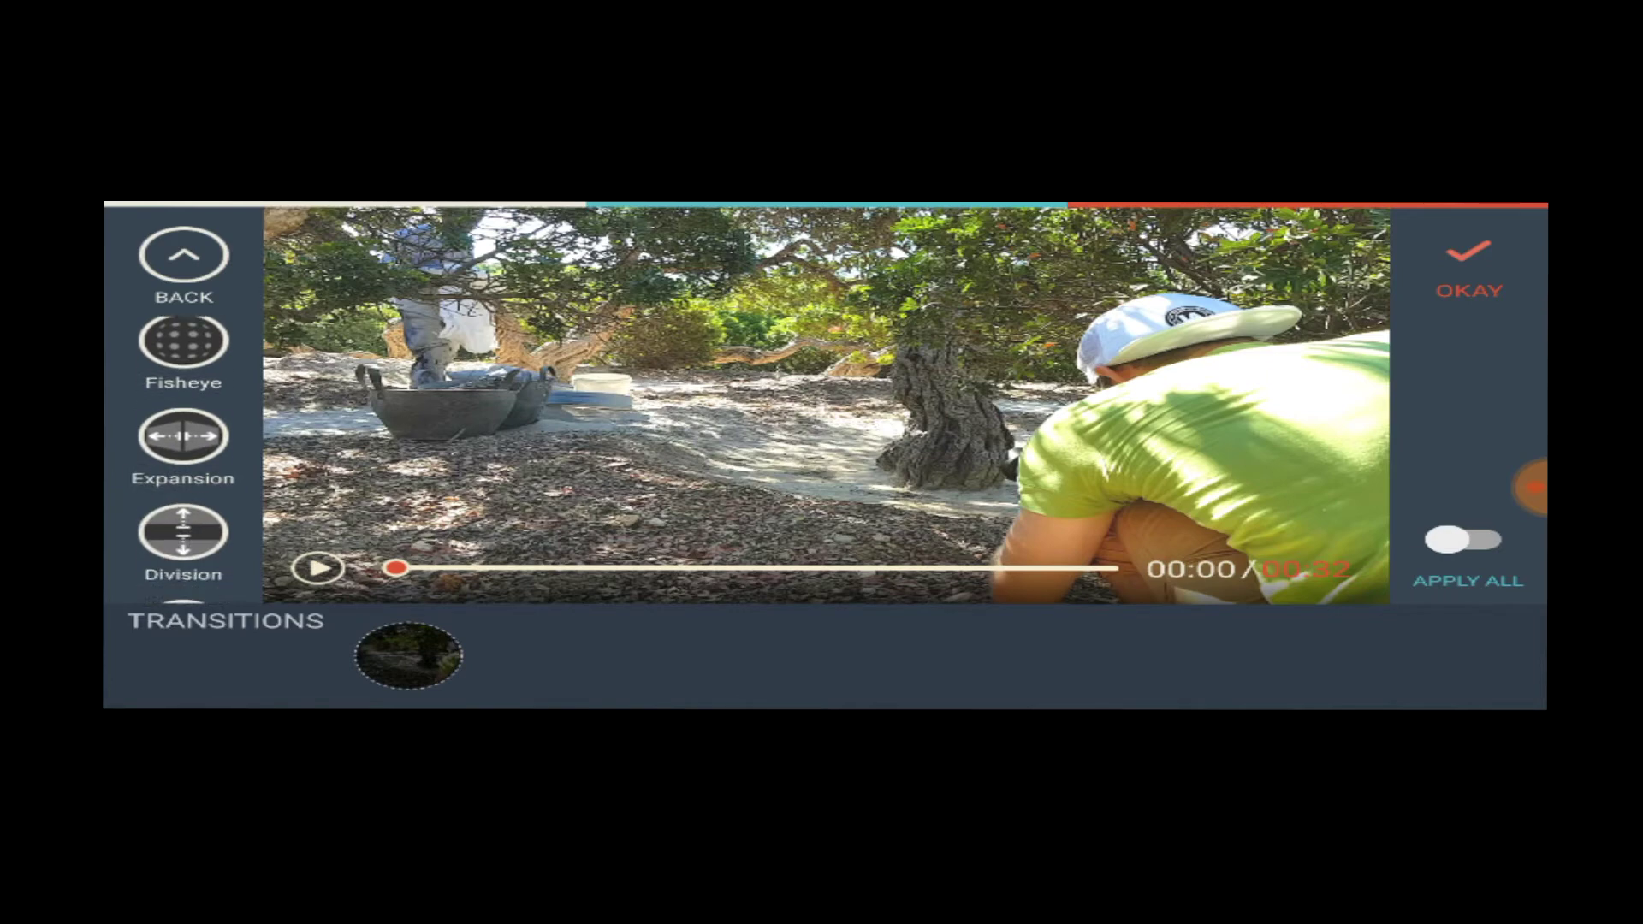
{"action": "scroll", "coordinate": [184, 450], "scroll_direction": "up", "scroll_amount": 1}
{"action": "scroll", "coordinate": [184, 450], "scroll_direction": "down", "scroll_amount": 2}
{"action": "scroll", "coordinate": [184, 450], "scroll_direction": "down", "scroll_amount": 1}
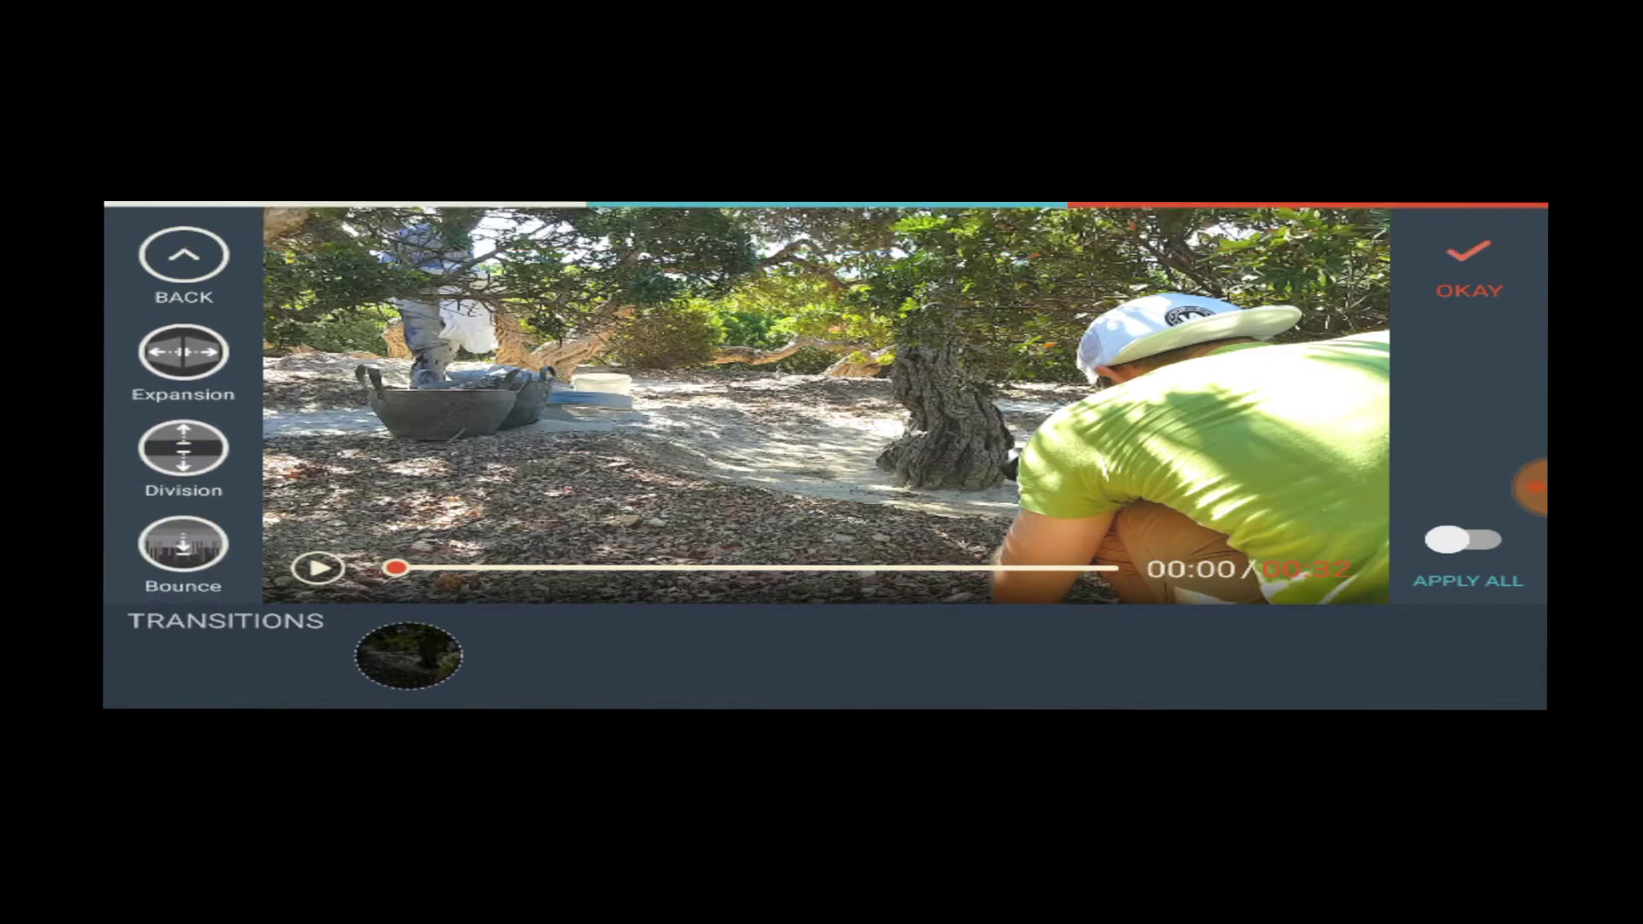
{"action": "scroll", "coordinate": [184, 449], "scroll_direction": "up", "scroll_amount": 1}
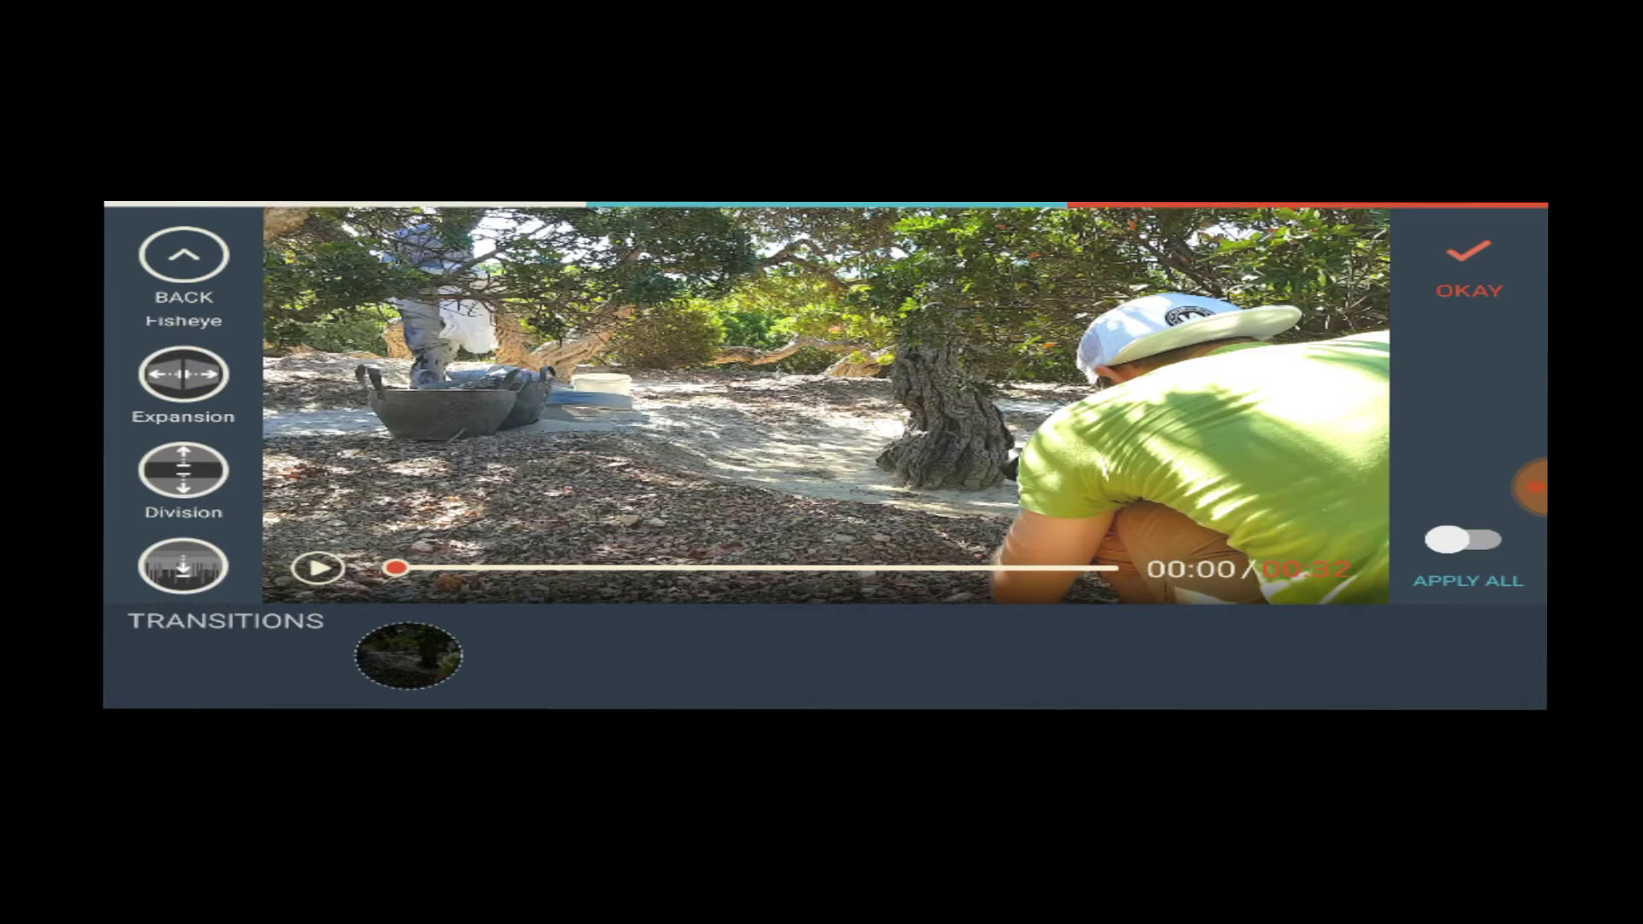
{"action": "left_click", "coordinate": [1469, 264]}
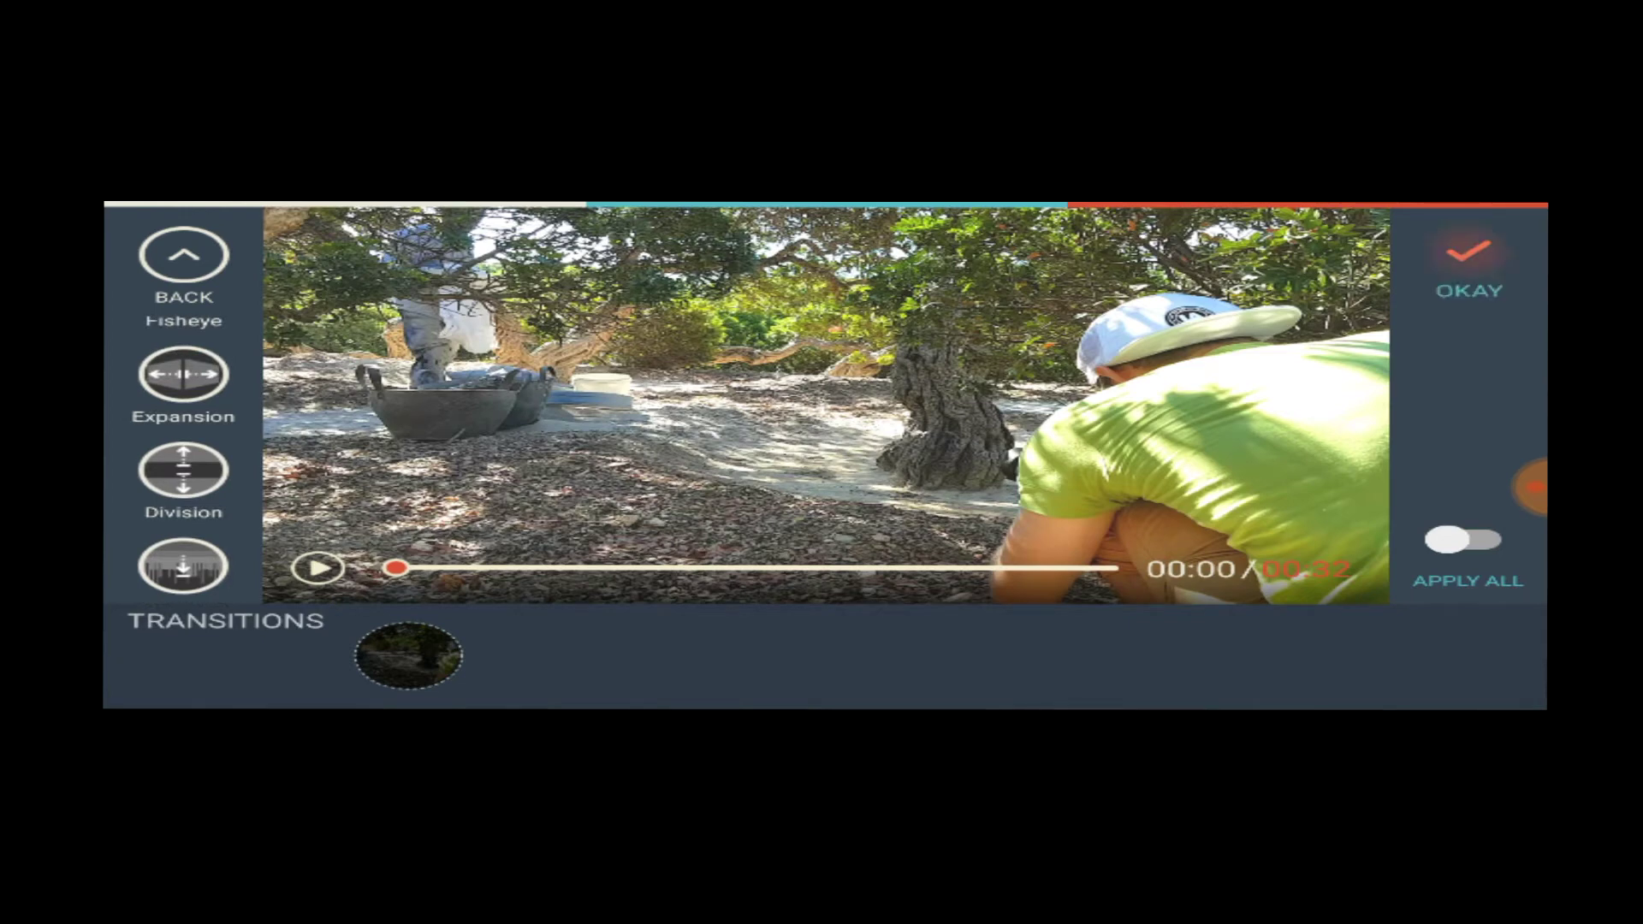
{"action": "mouse_move", "coordinate": [1533, 486]}
{"action": "left_mouse_down"}
{"action": "mouse_move", "coordinate": [1484, 403]}
{"action": "mouse_move", "coordinate": [1498, 234]}
{"action": "left_mouse_up"}
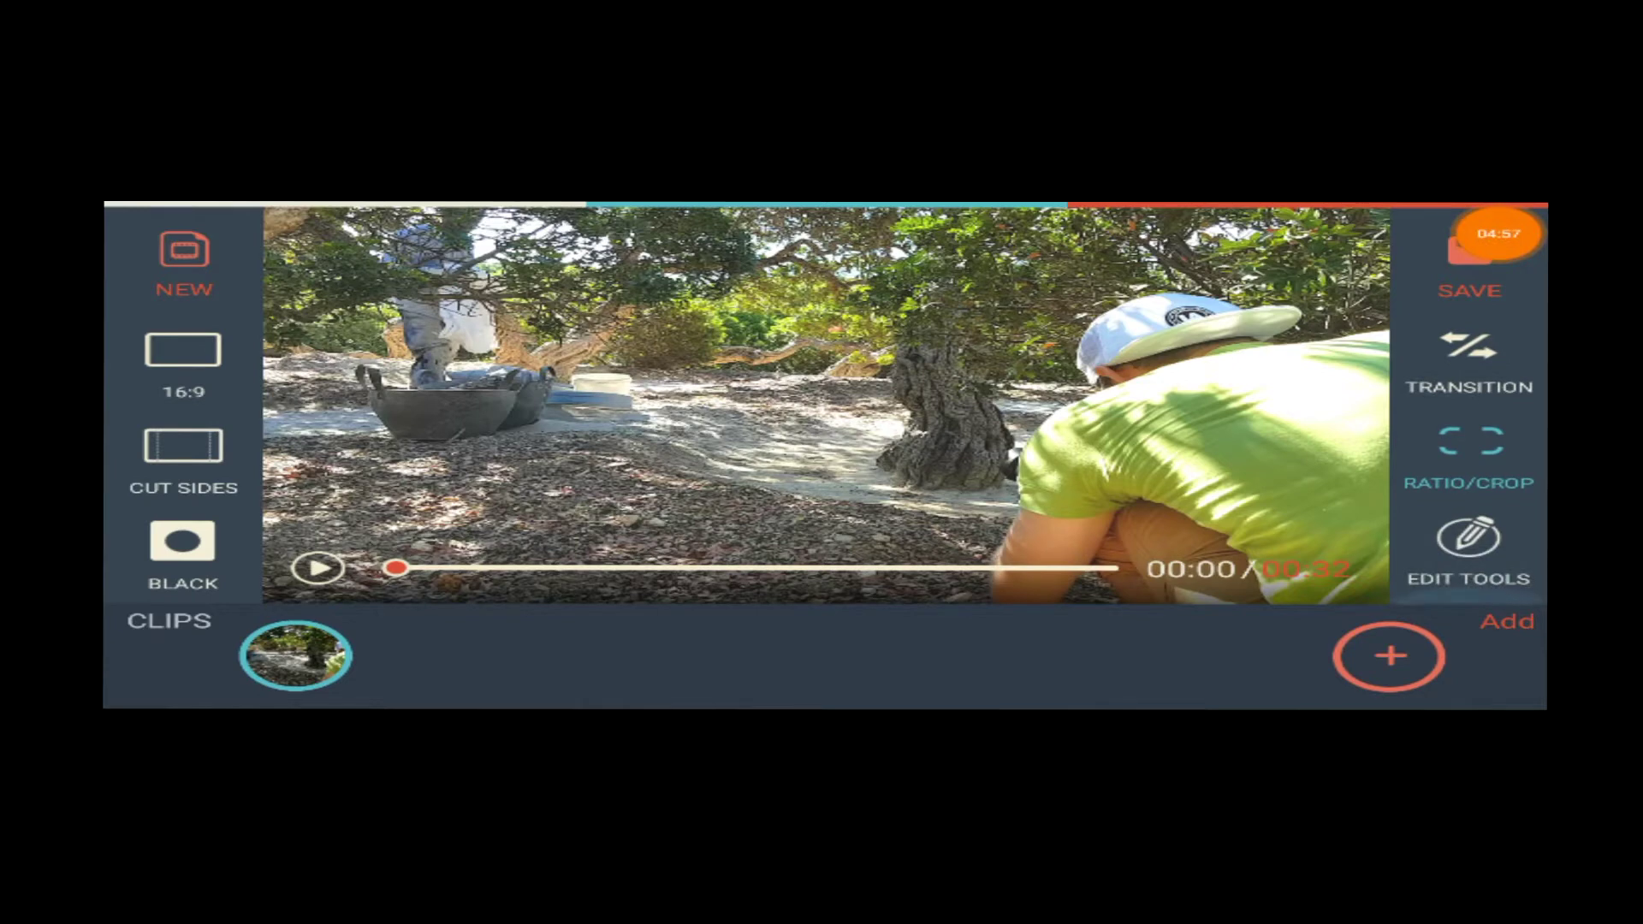
{"action": "left_click", "coordinate": [295, 655]}
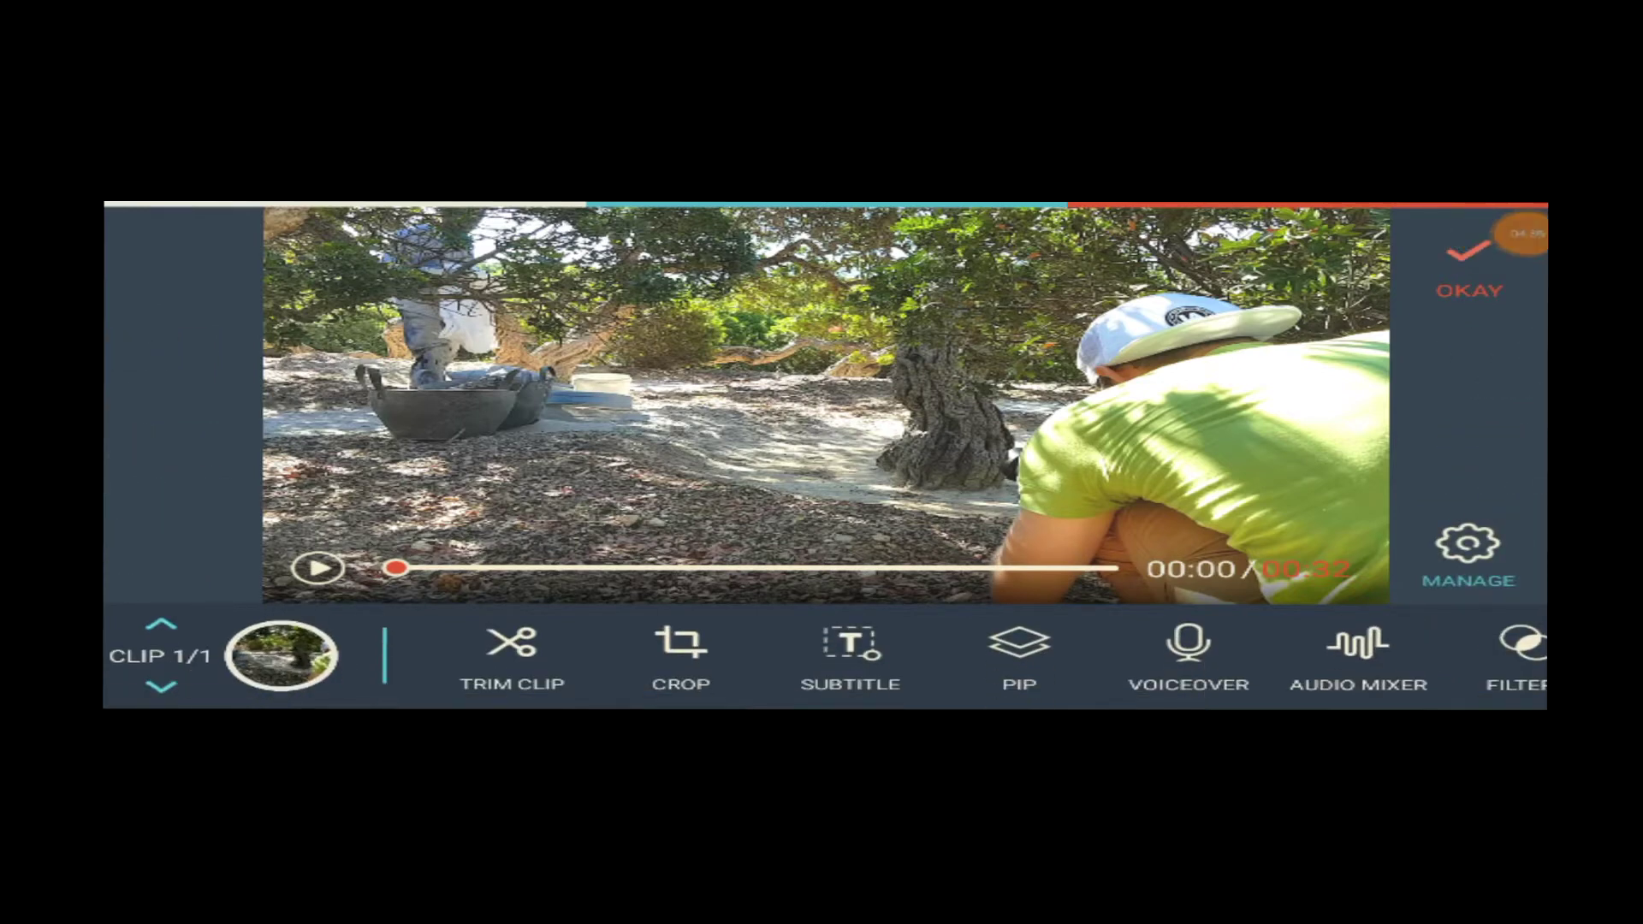
Step: Trim the clip to start at 00:15.5 and return to the 48-second project
{"action": "left_click", "coordinate": [512, 655]}
{"action": "mouse_move", "coordinate": [180, 646]}
{"action": "left_mouse_down"}
{"action": "mouse_move", "coordinate": [802, 646]}
{"action": "mouse_move", "coordinate": [784, 646]}
{"action": "left_mouse_up"}
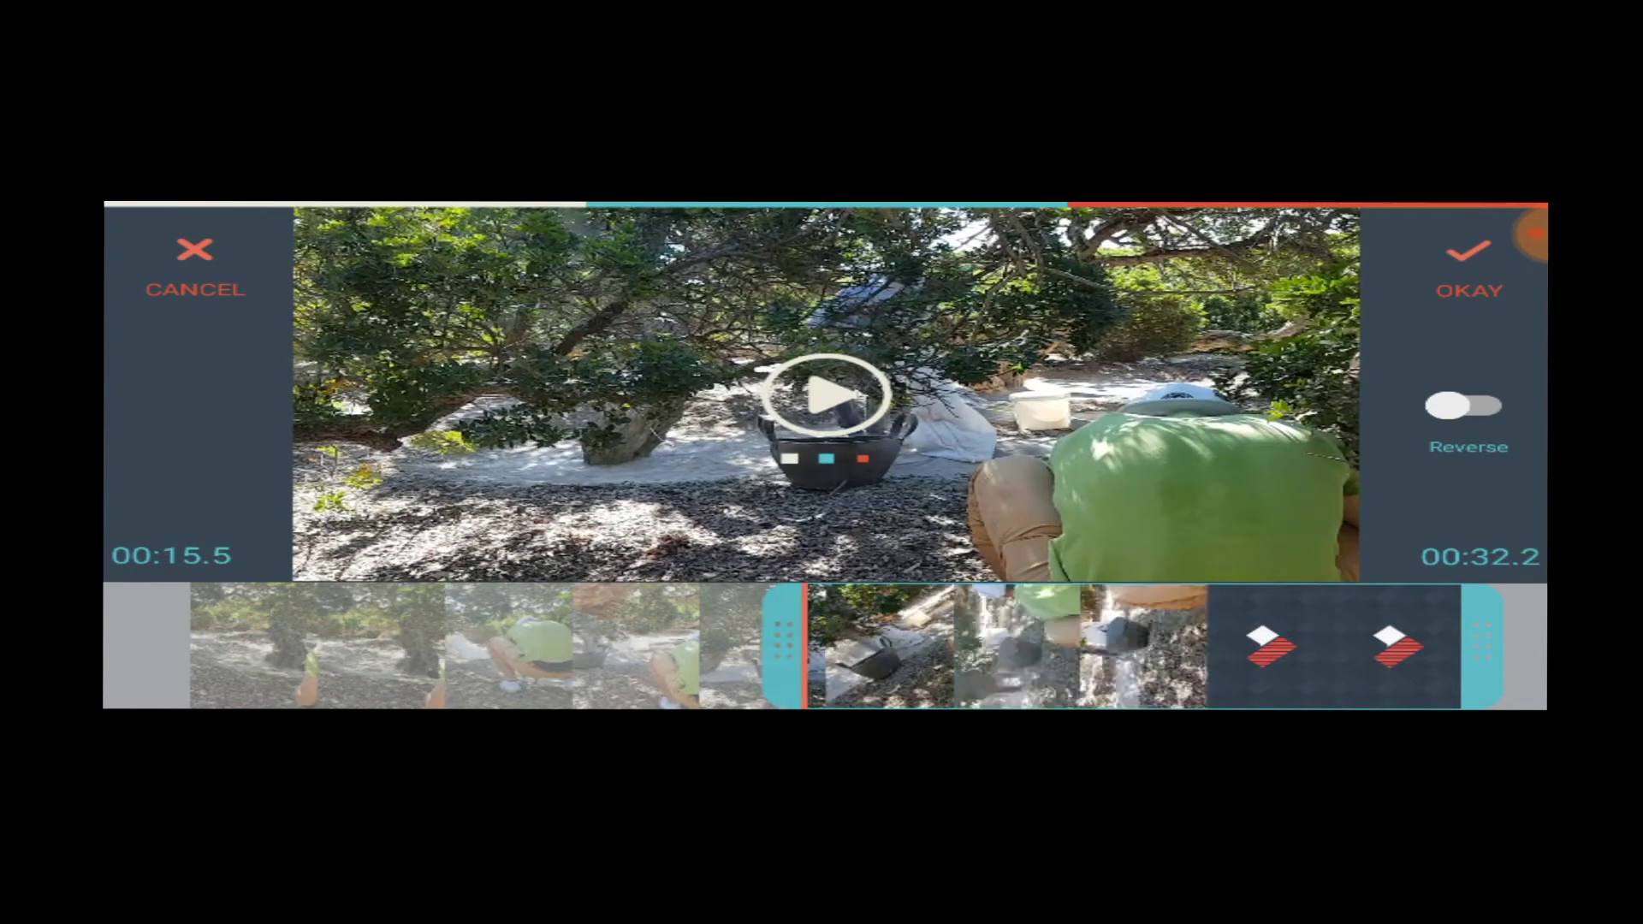
{"action": "left_click", "coordinate": [1468, 270]}
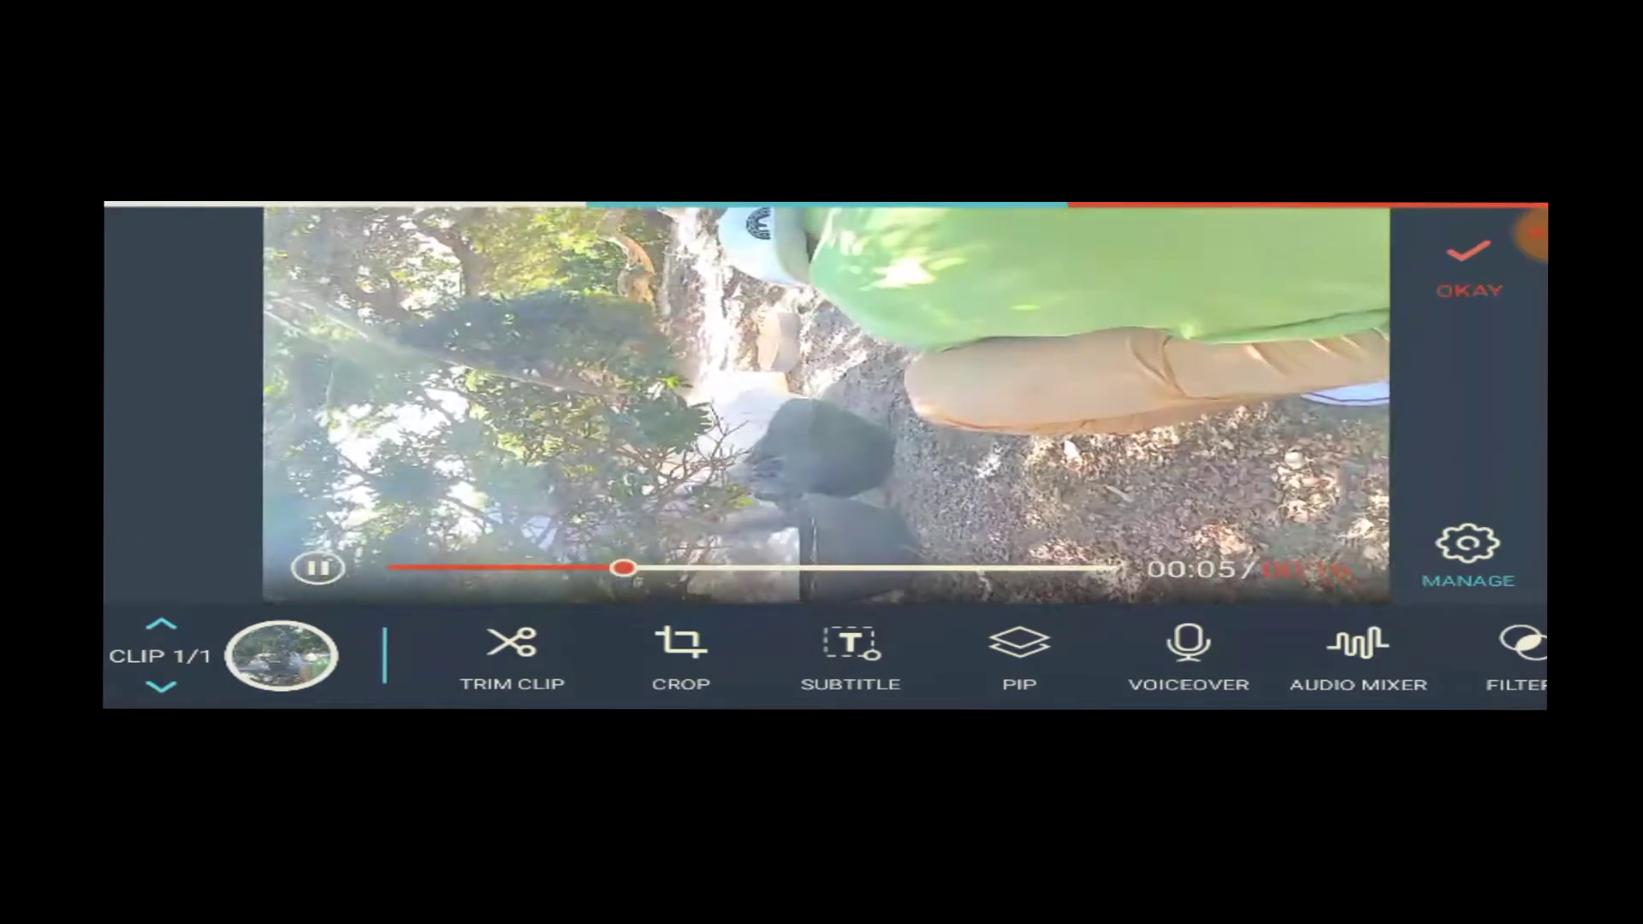
{"action": "scroll", "coordinate": [821, 656], "scroll_direction": "right", "scroll_amount": 10}
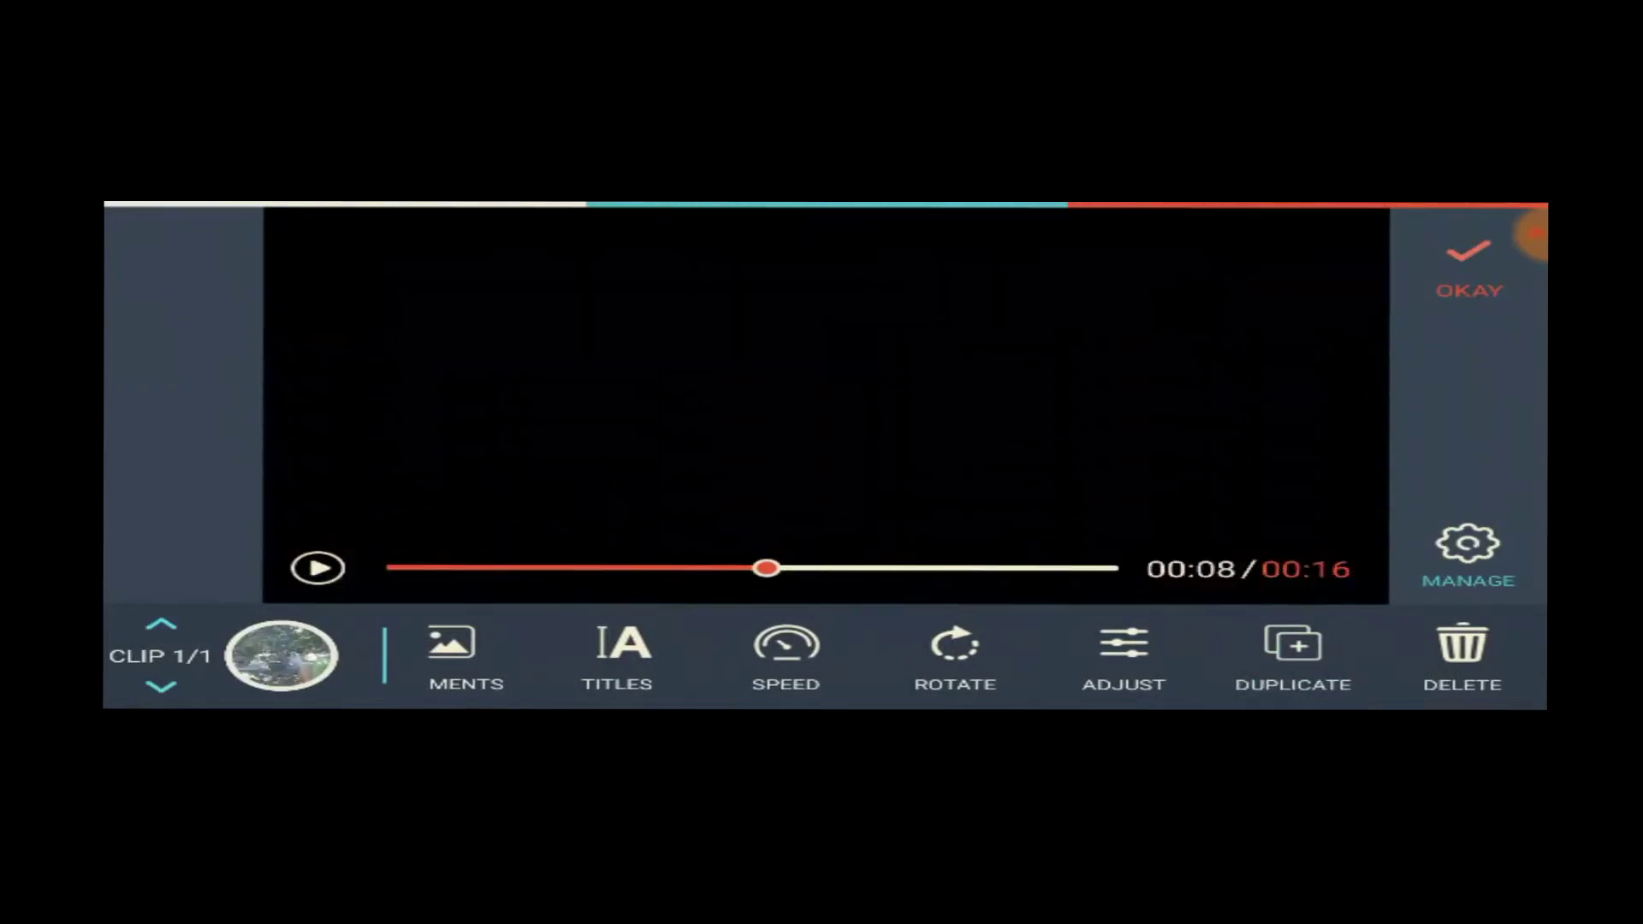
{"action": "left_click", "coordinate": [1468, 263]}
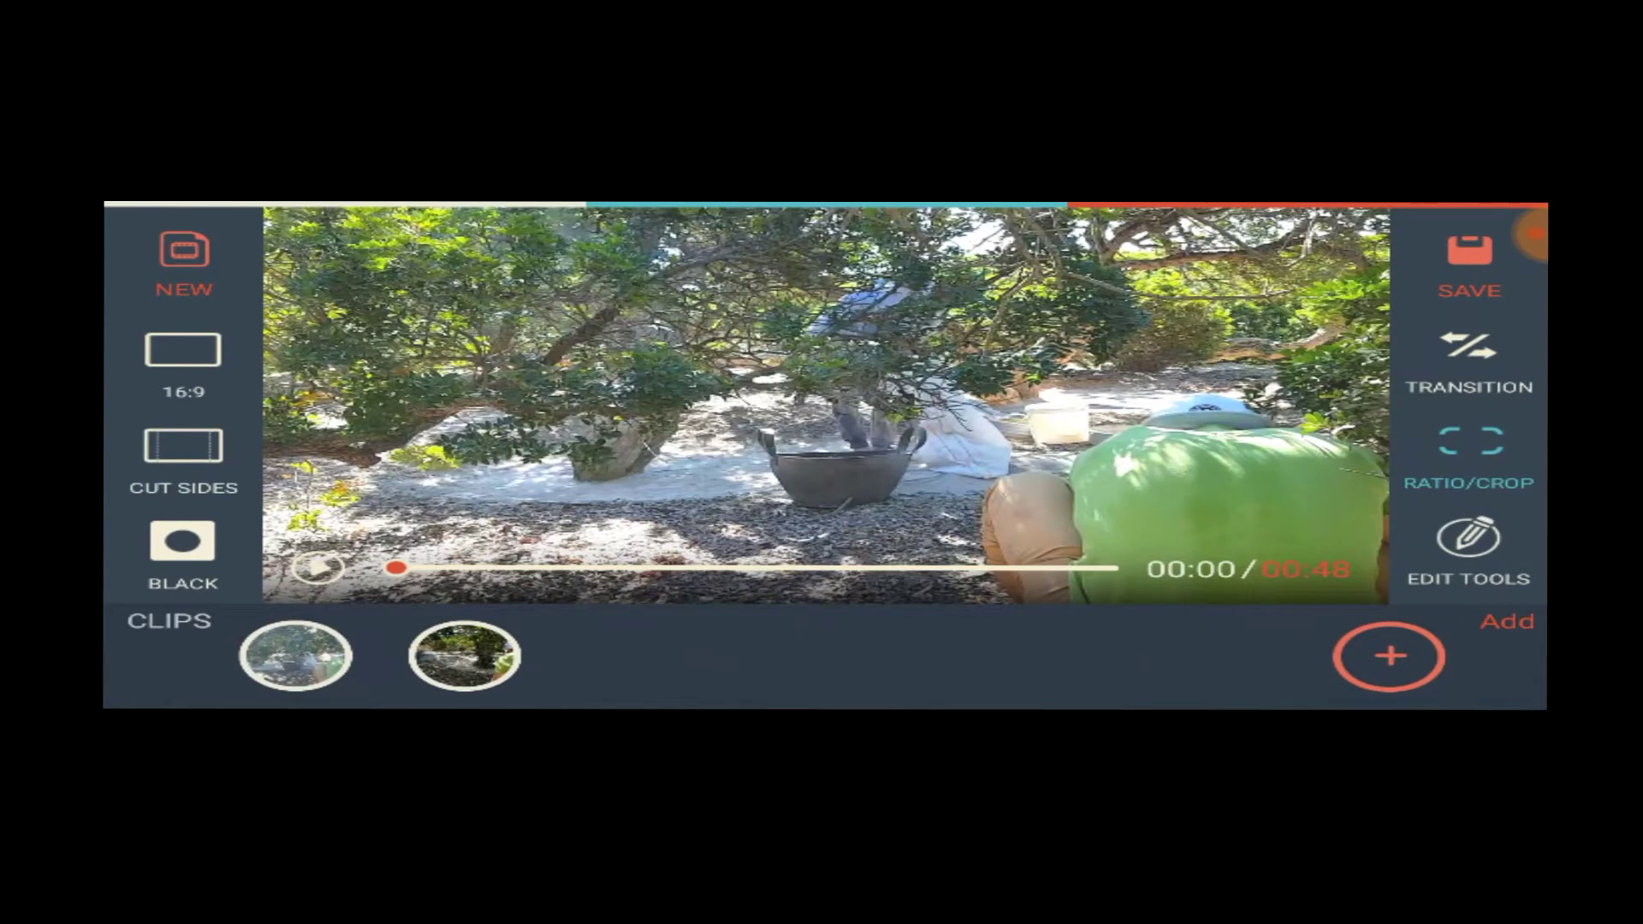
{"action": "left_click", "coordinate": [1468, 364]}
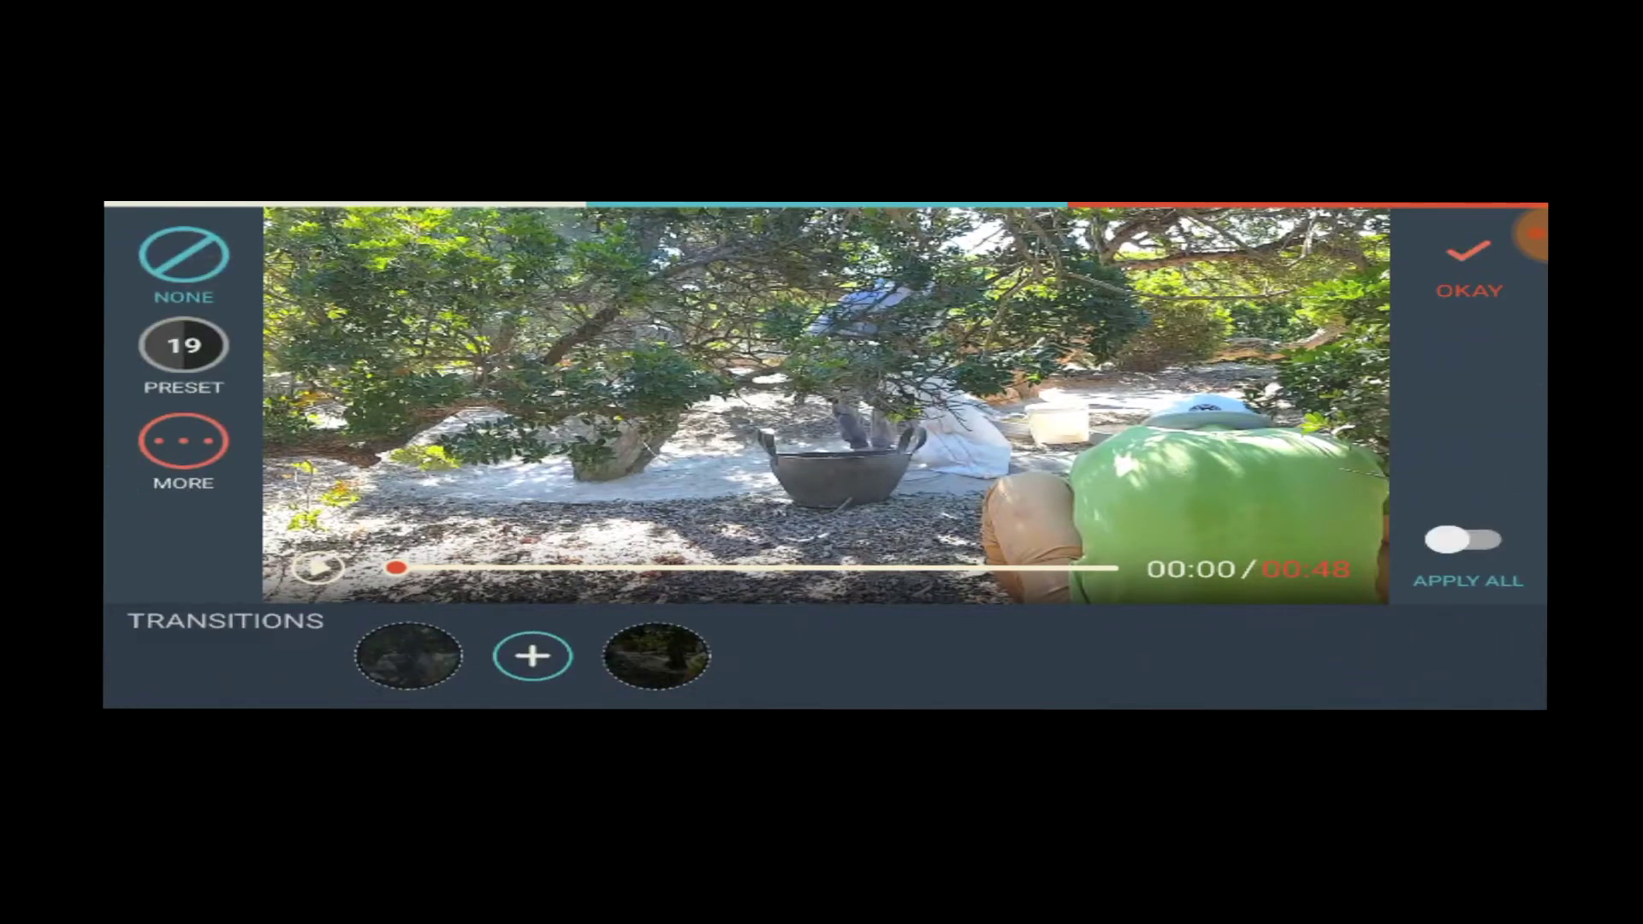
Step: Preview the Distort, Rock, Camera, Roll, Push and BandSlide transitions
{"action": "left_click", "coordinate": [184, 441]}
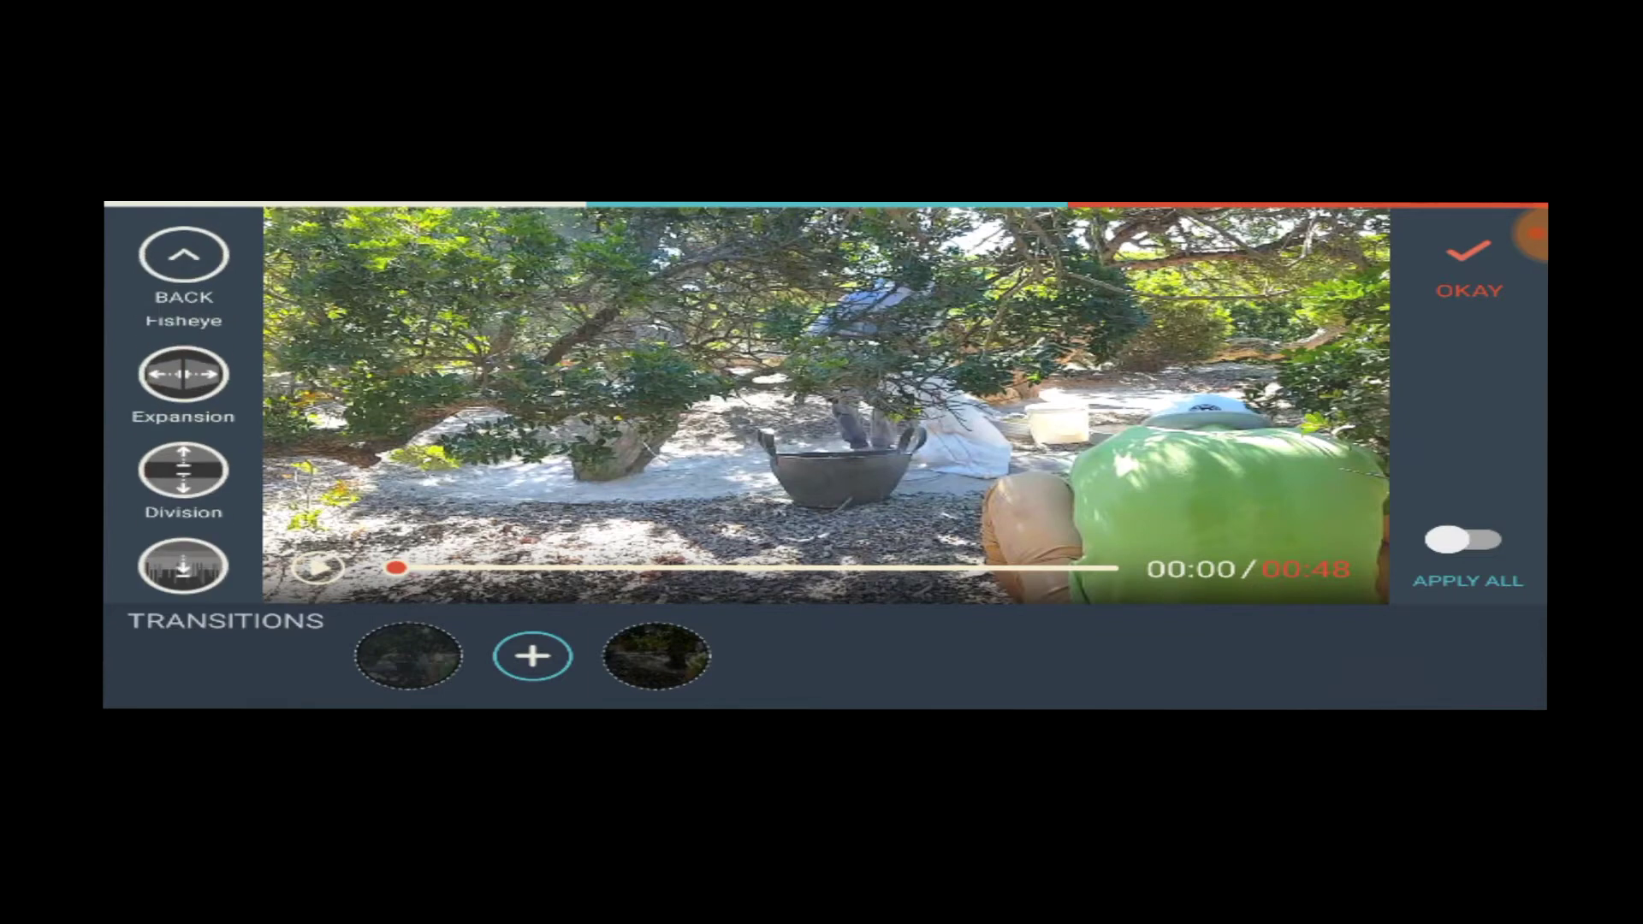
{"action": "scroll", "coordinate": [183, 436], "scroll_direction": "down", "scroll_amount": 3}
{"action": "scroll", "coordinate": [183, 437], "scroll_direction": "down", "scroll_amount": 2}
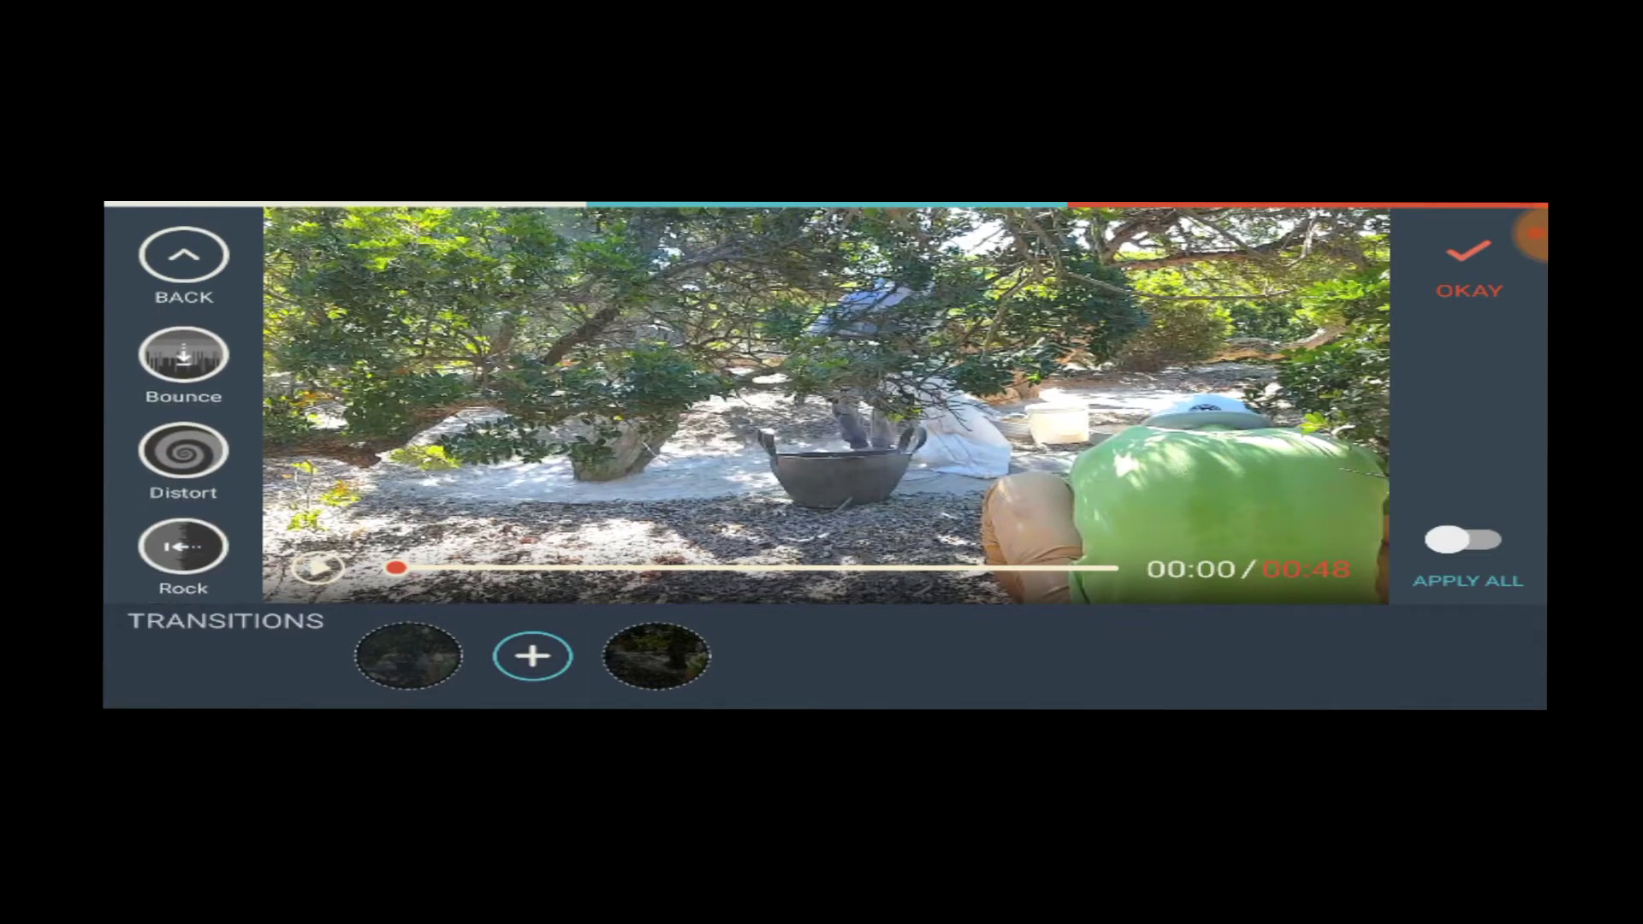
{"action": "left_click", "coordinate": [184, 439]}
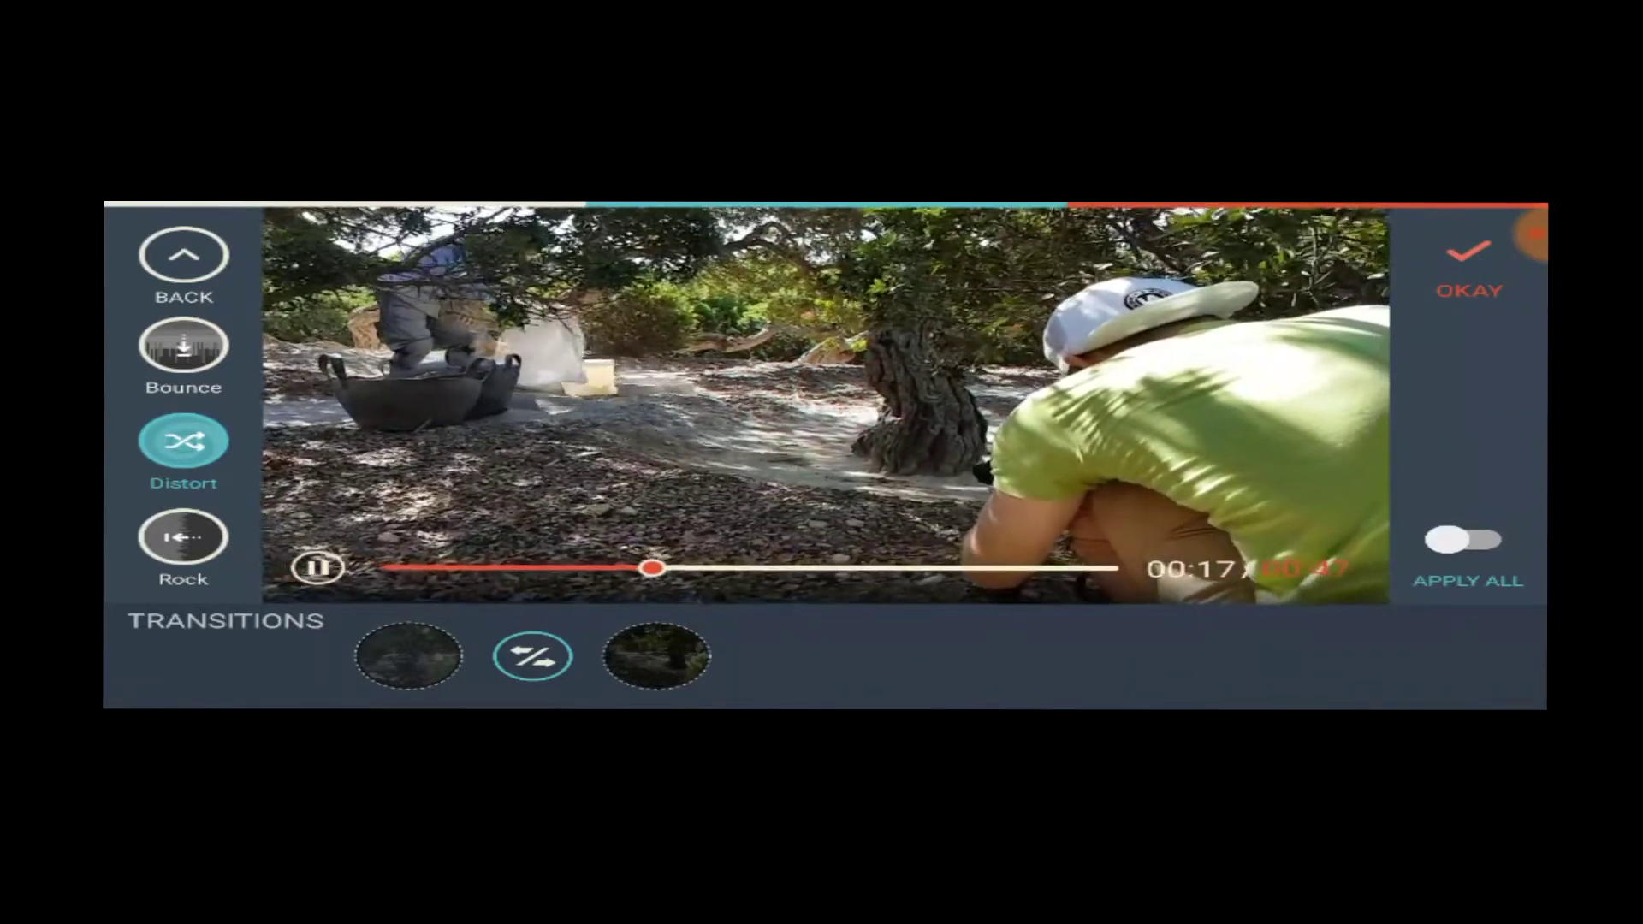
{"action": "left_click", "coordinate": [184, 537]}
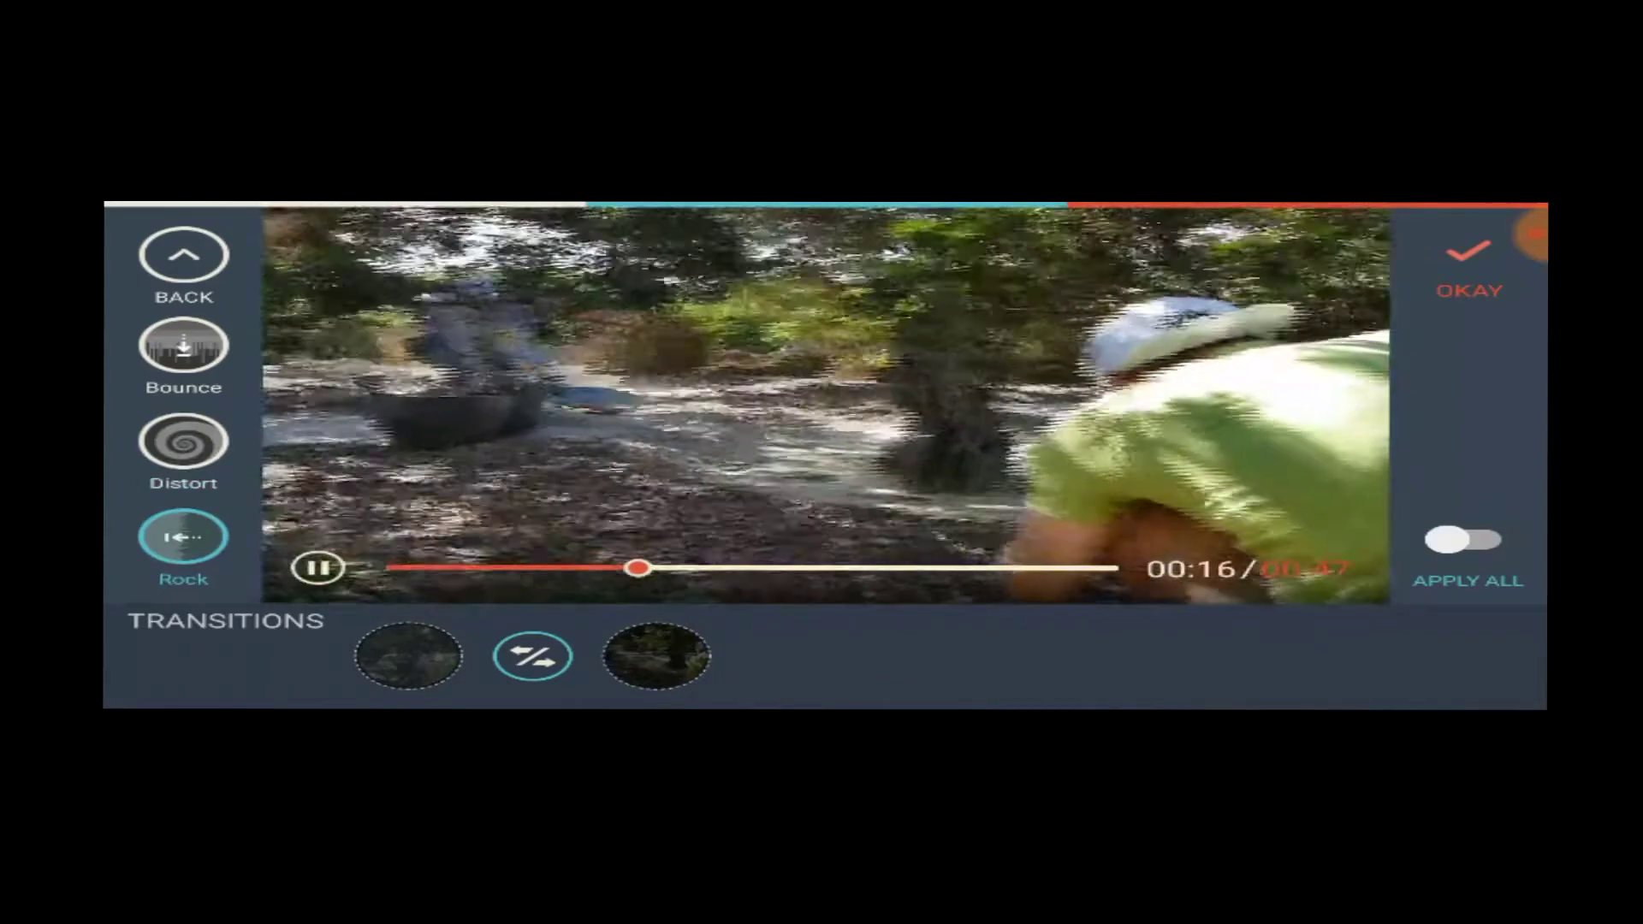
{"action": "scroll", "coordinate": [184, 450], "scroll_direction": "down", "scroll_amount": 2}
{"action": "left_click", "coordinate": [184, 503]}
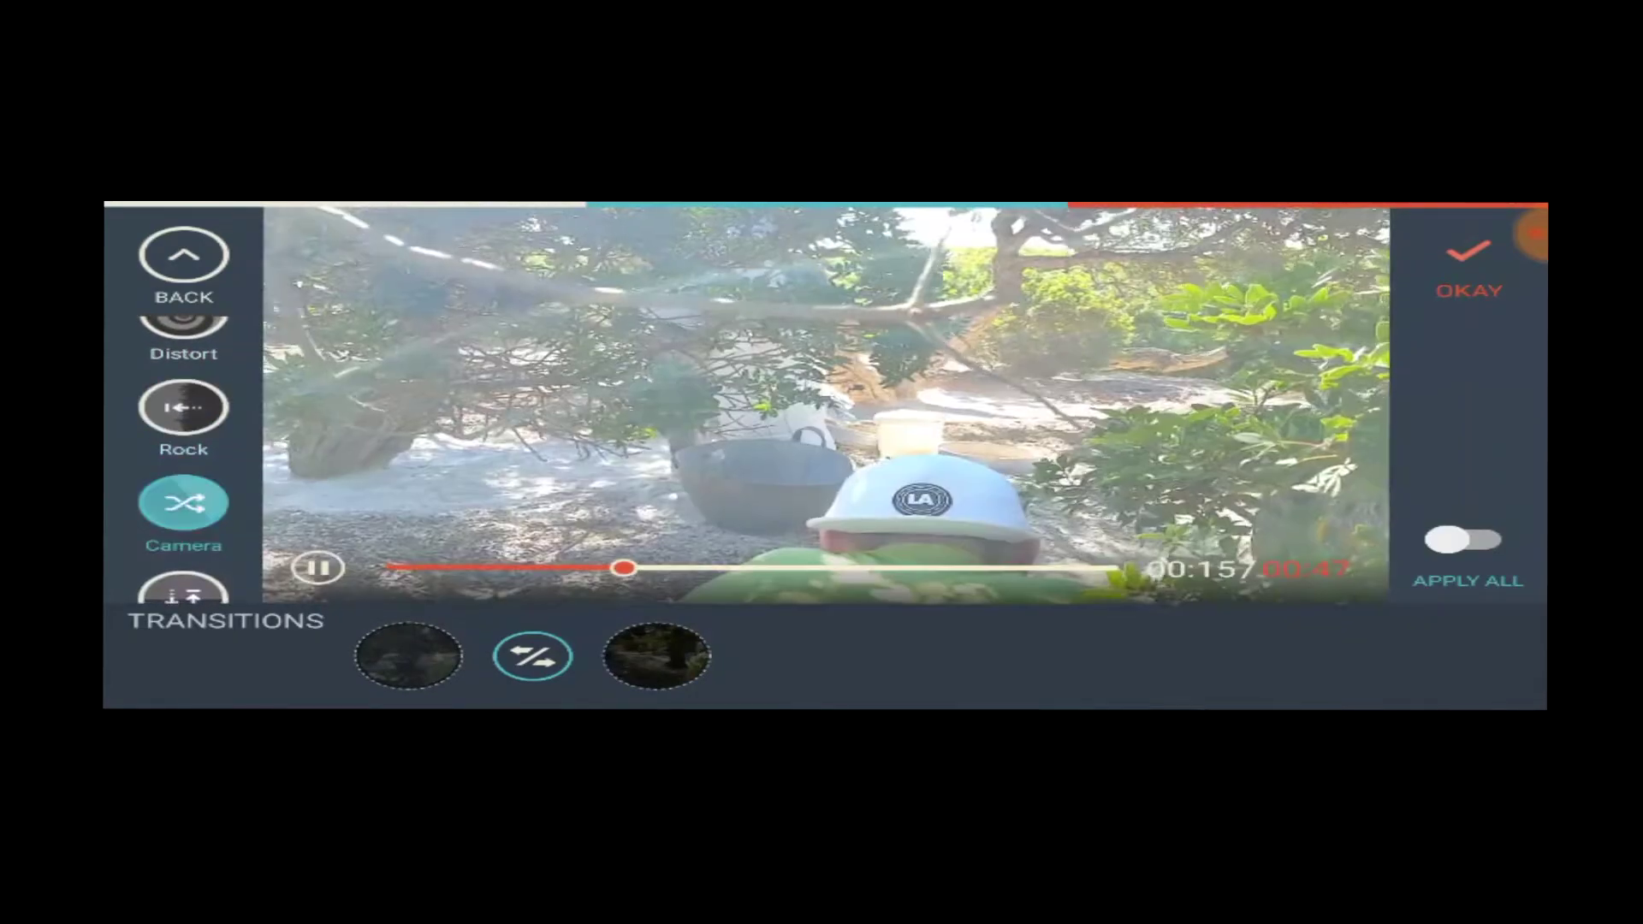
{"action": "scroll", "coordinate": [184, 450], "scroll_direction": "down", "scroll_amount": 1}
{"action": "left_click", "coordinate": [184, 492]}
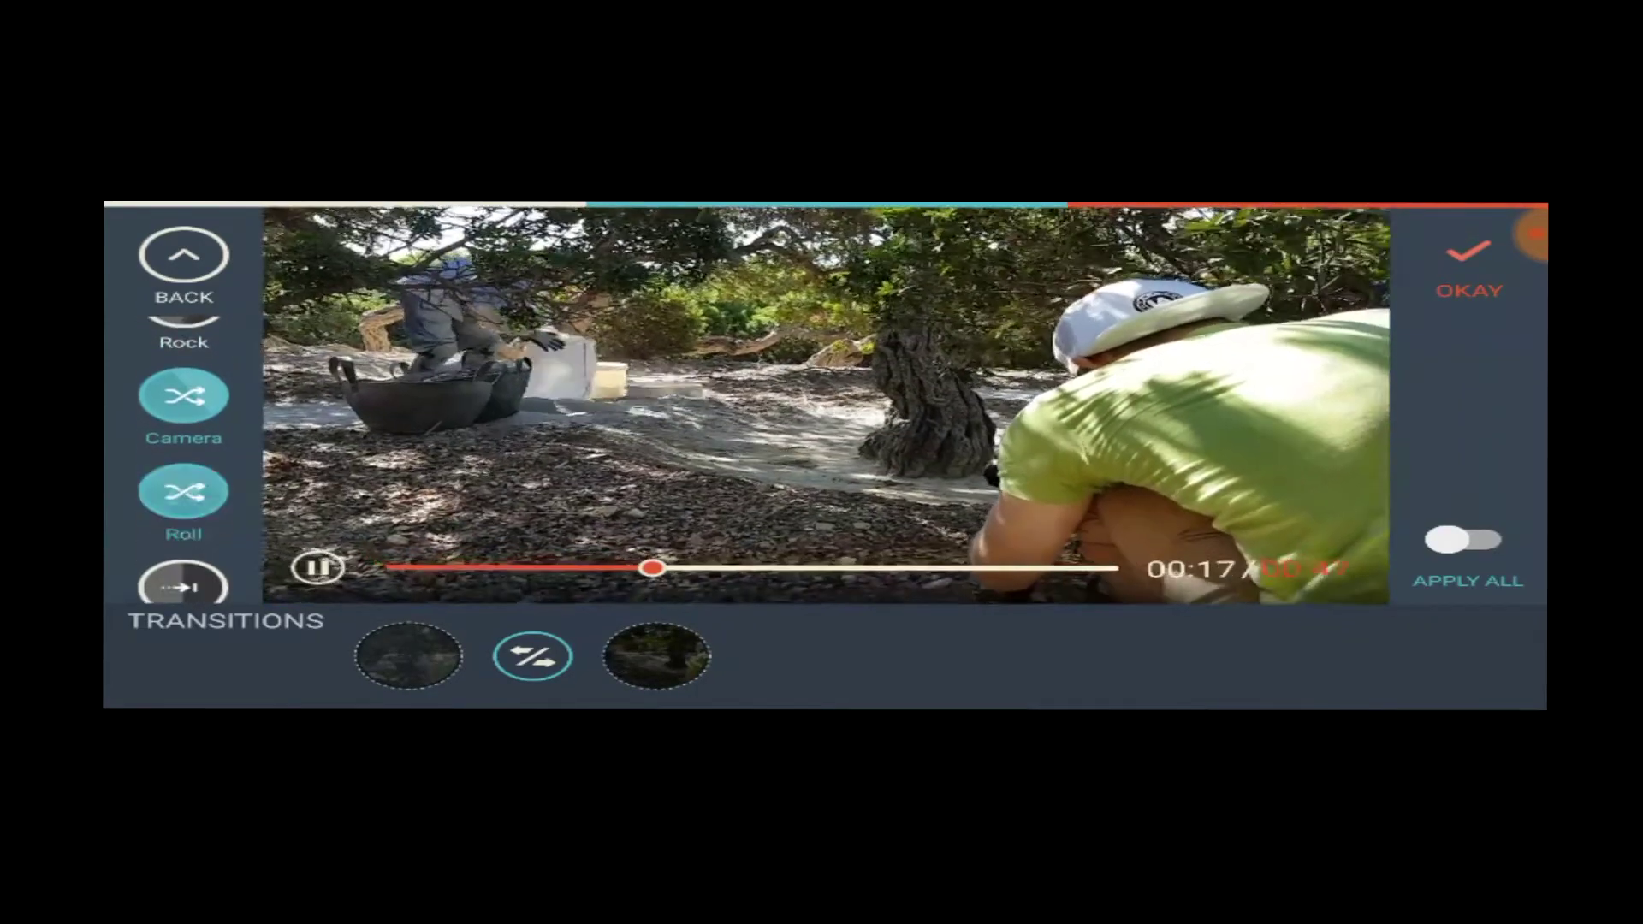
{"action": "scroll", "coordinate": [184, 449], "scroll_direction": "down", "scroll_amount": 1}
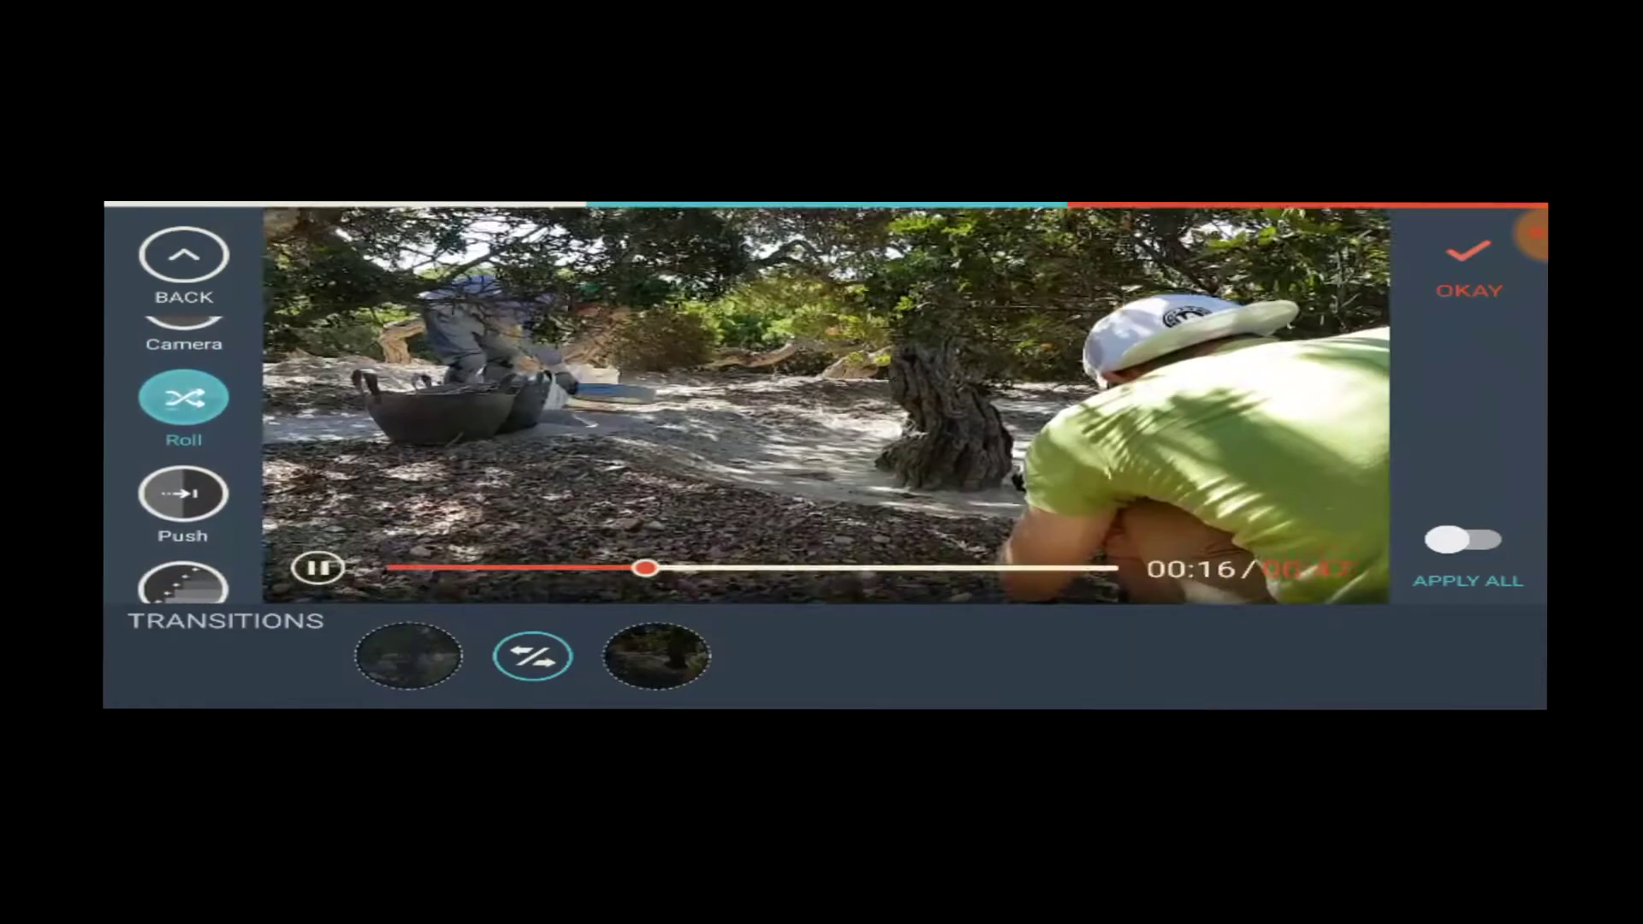
{"action": "left_click", "coordinate": [183, 495]}
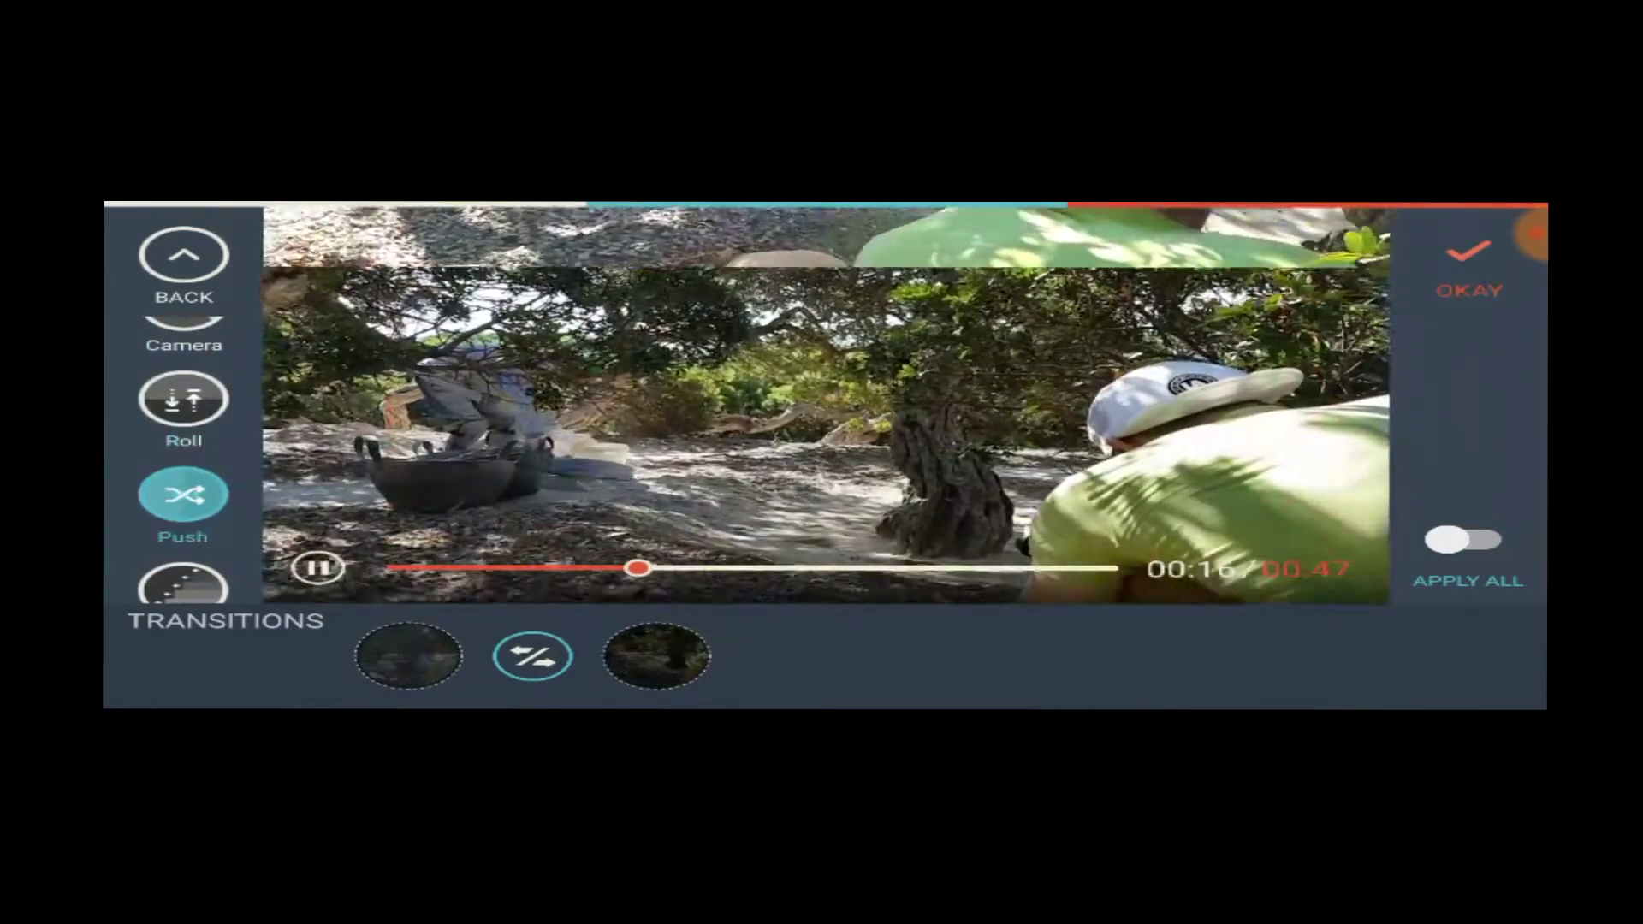
{"action": "left_click", "coordinate": [184, 452]}
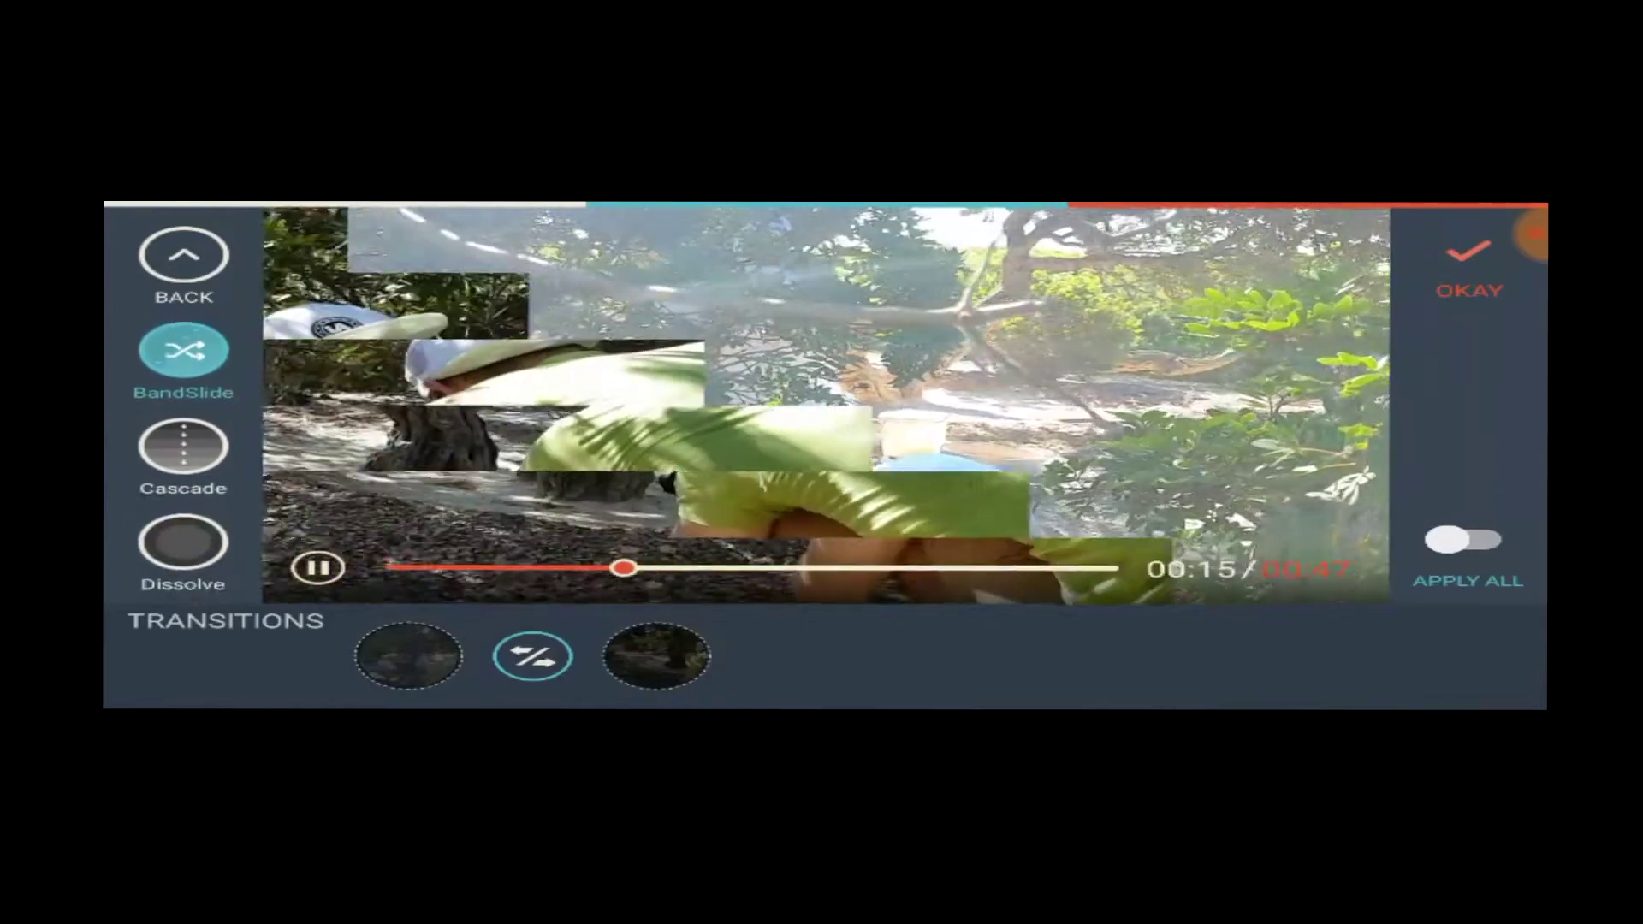
Step: Preview the Dissolve, Wipe, Radar, Distort, Division and Expansion transitions
{"action": "left_click", "coordinate": [184, 541]}
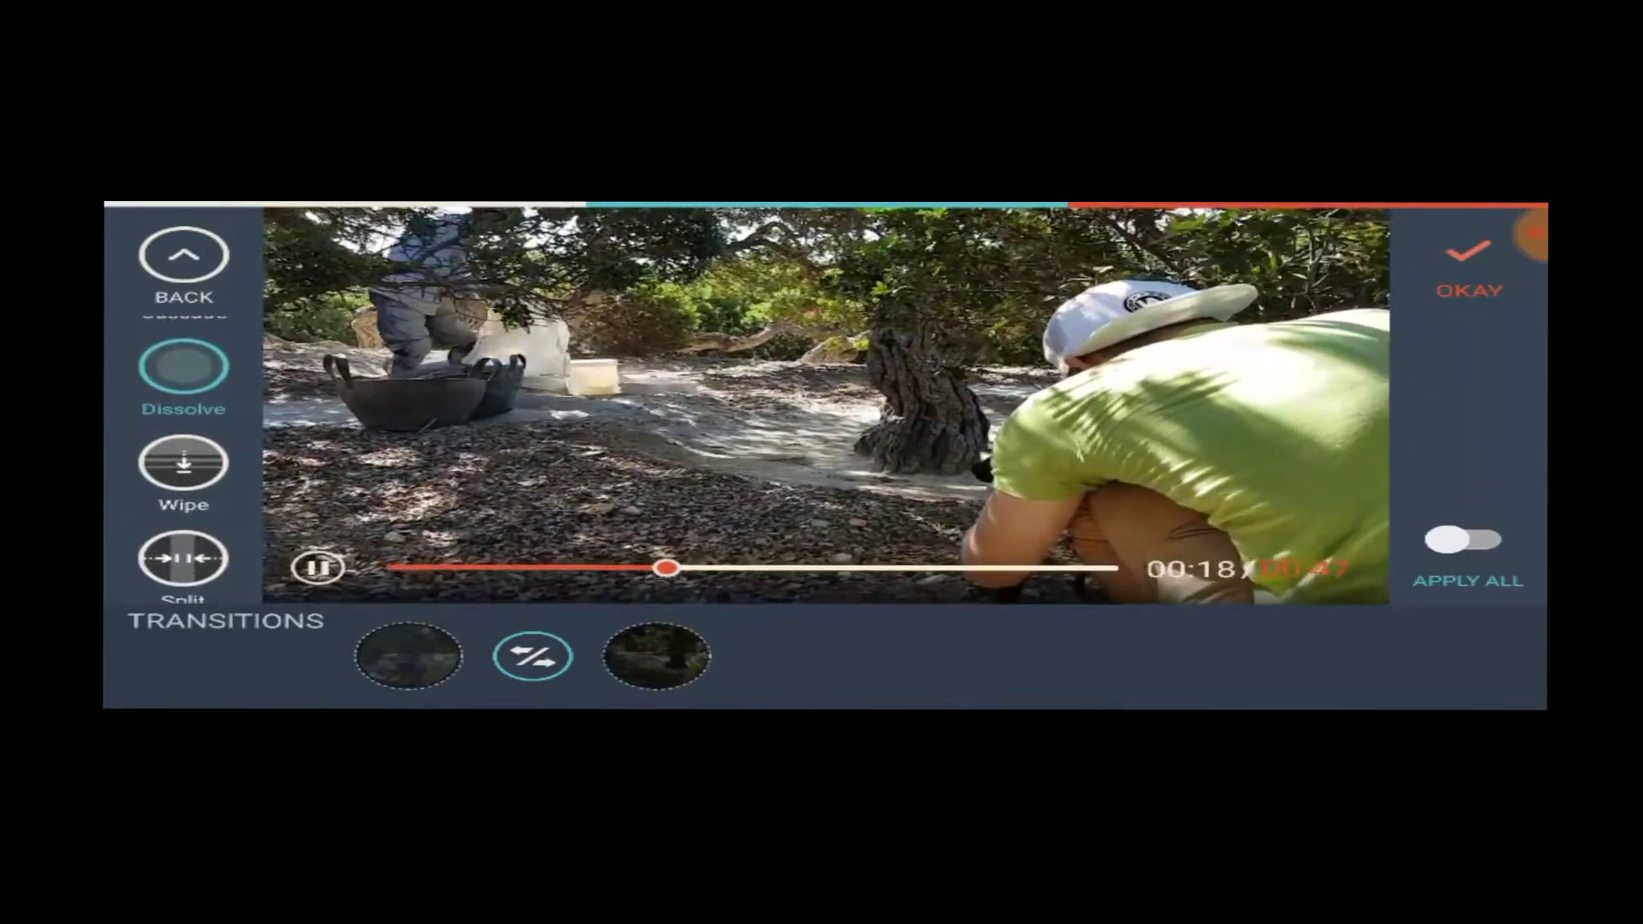
{"action": "left_click", "coordinate": [184, 462]}
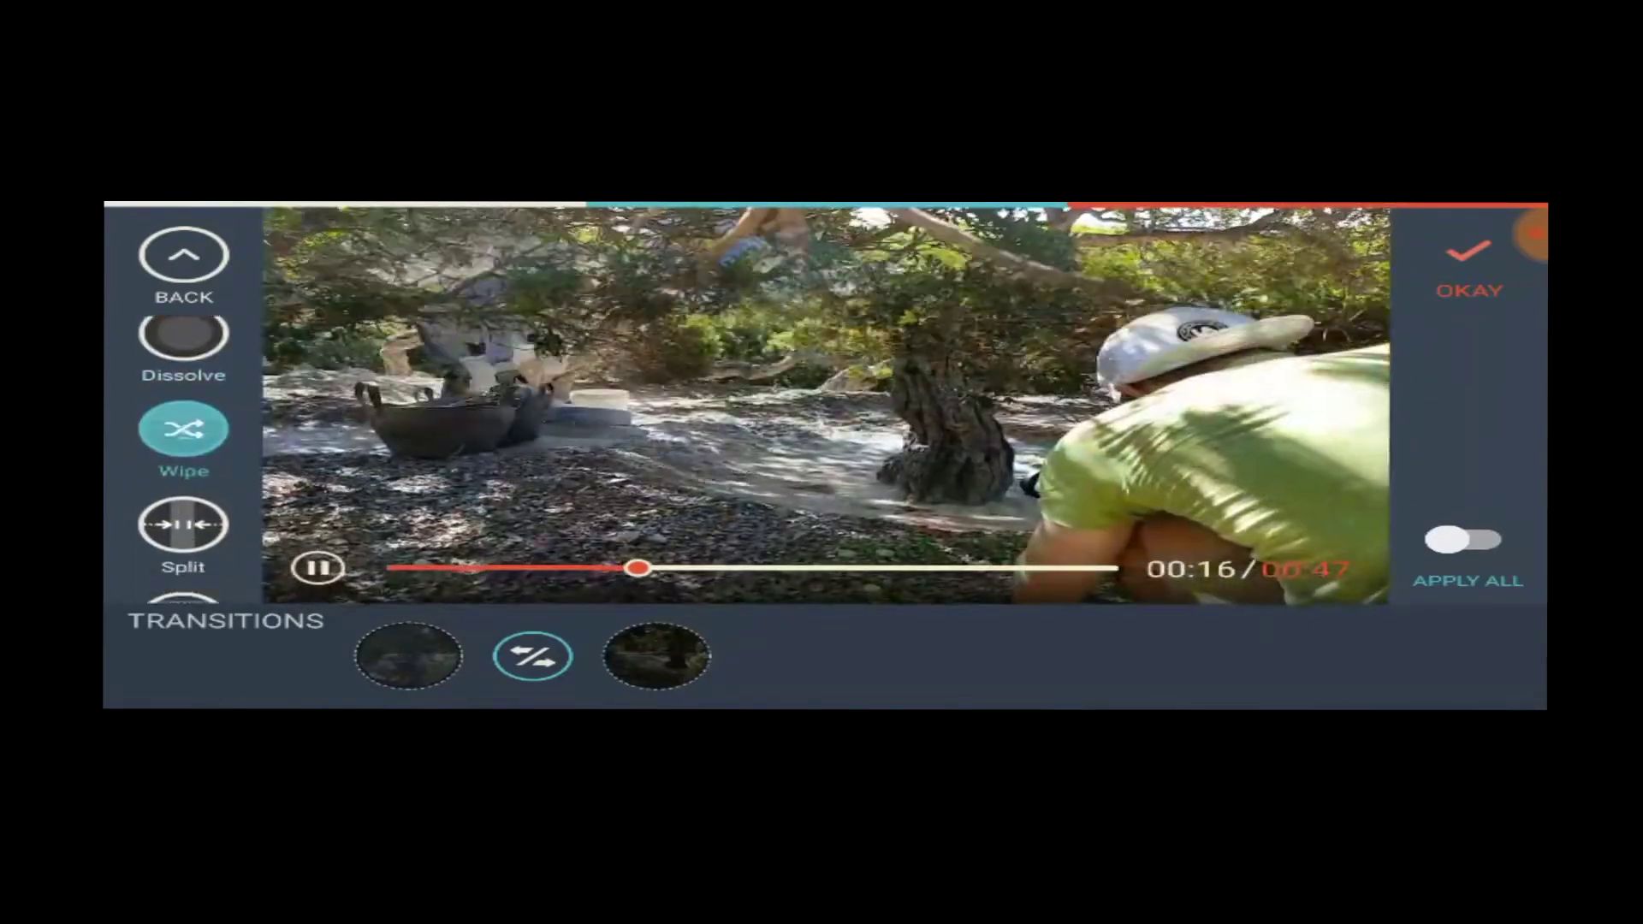
{"action": "left_click_drag", "start_coordinate": [184, 539], "coordinate": [184, 347]}
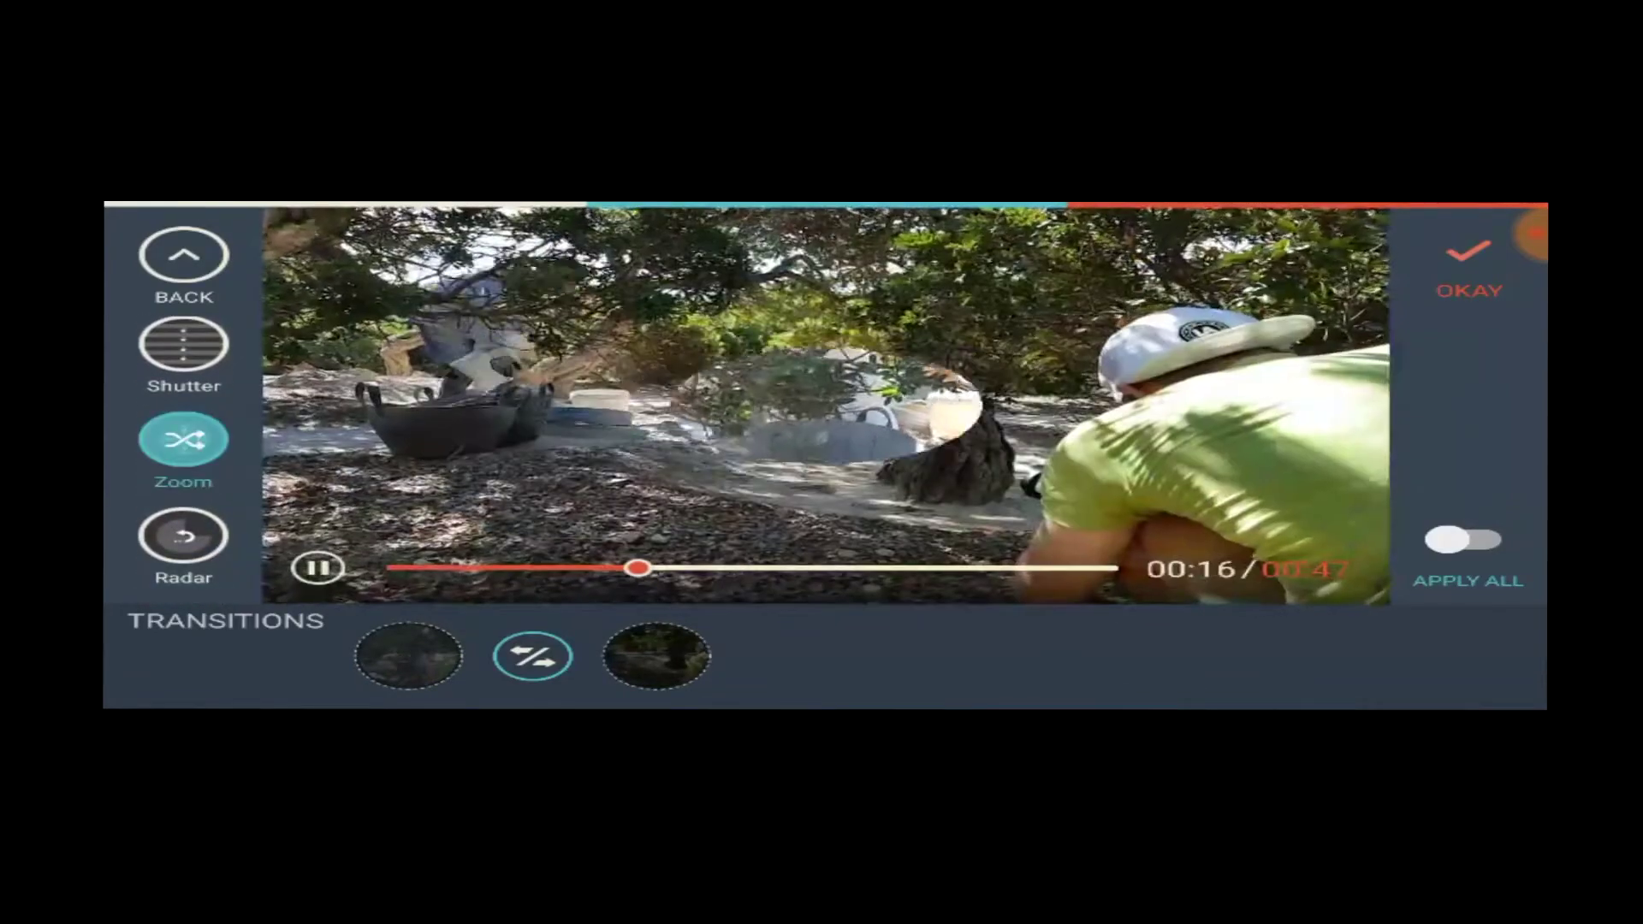
{"action": "left_click", "coordinate": [184, 538]}
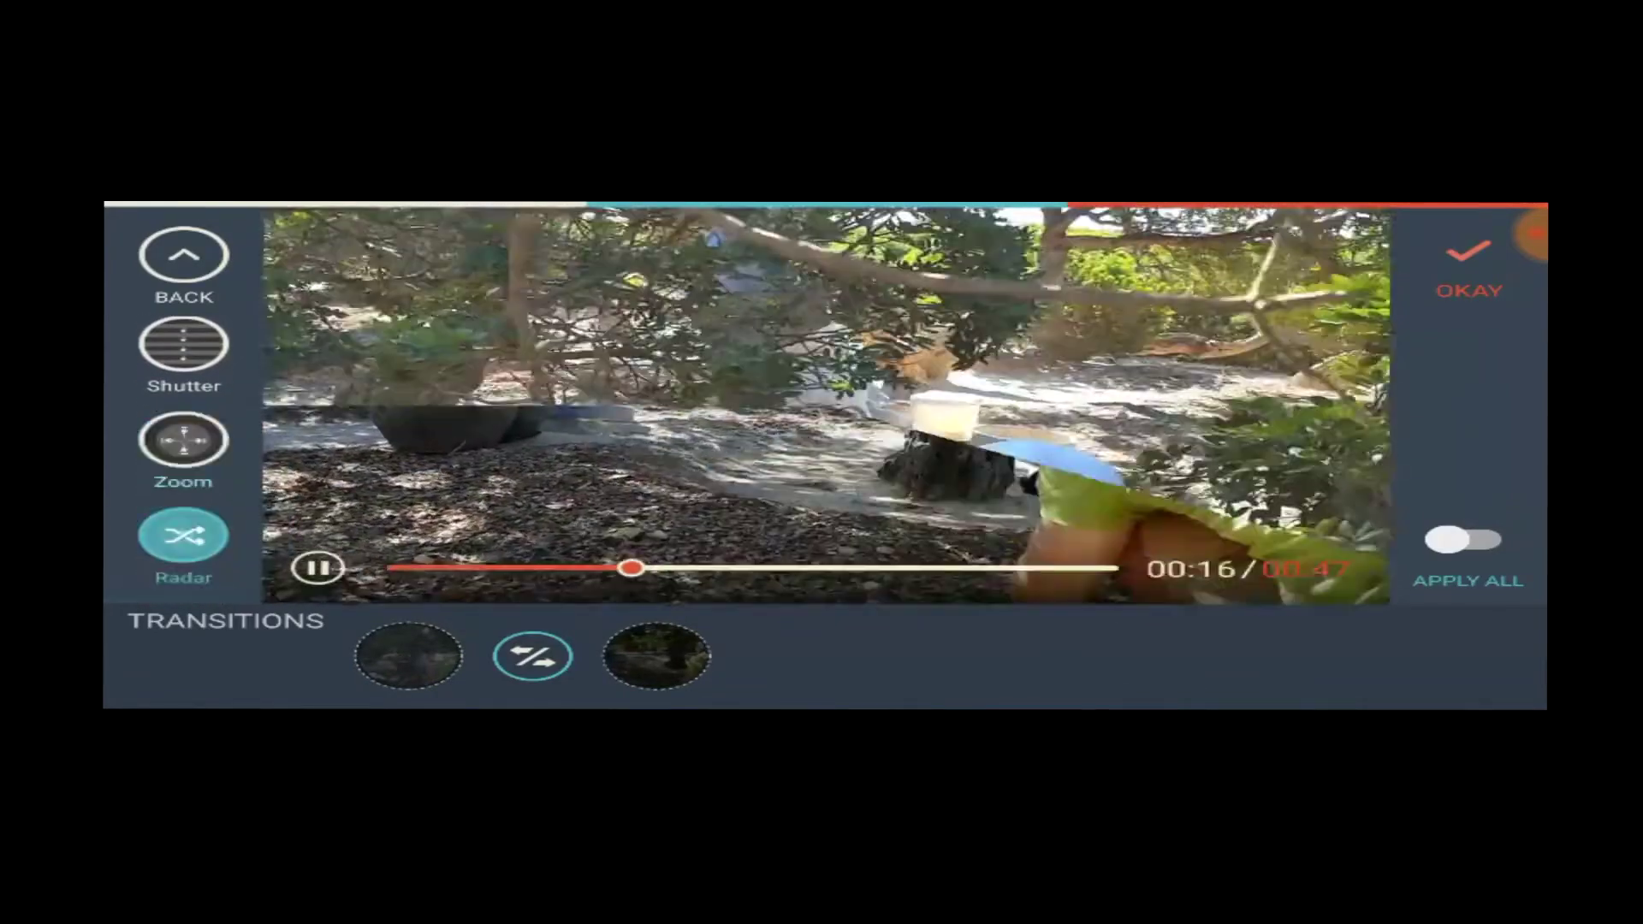
{"action": "left_click_drag", "start_coordinate": [183, 360], "coordinate": [184, 566]}
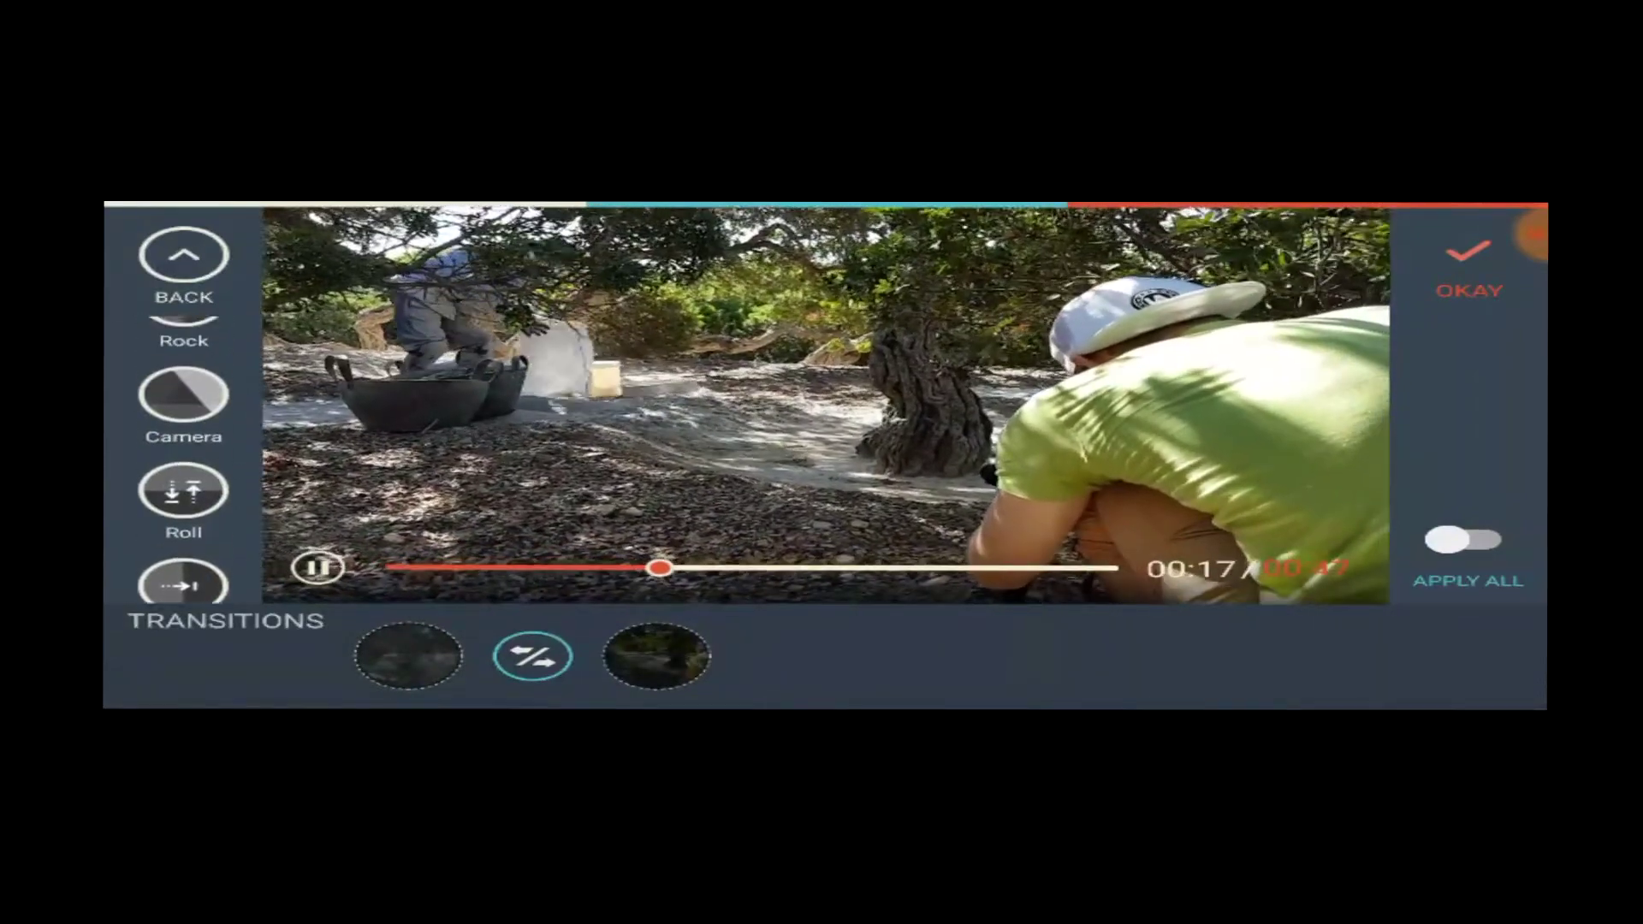
{"action": "left_click", "coordinate": [183, 423]}
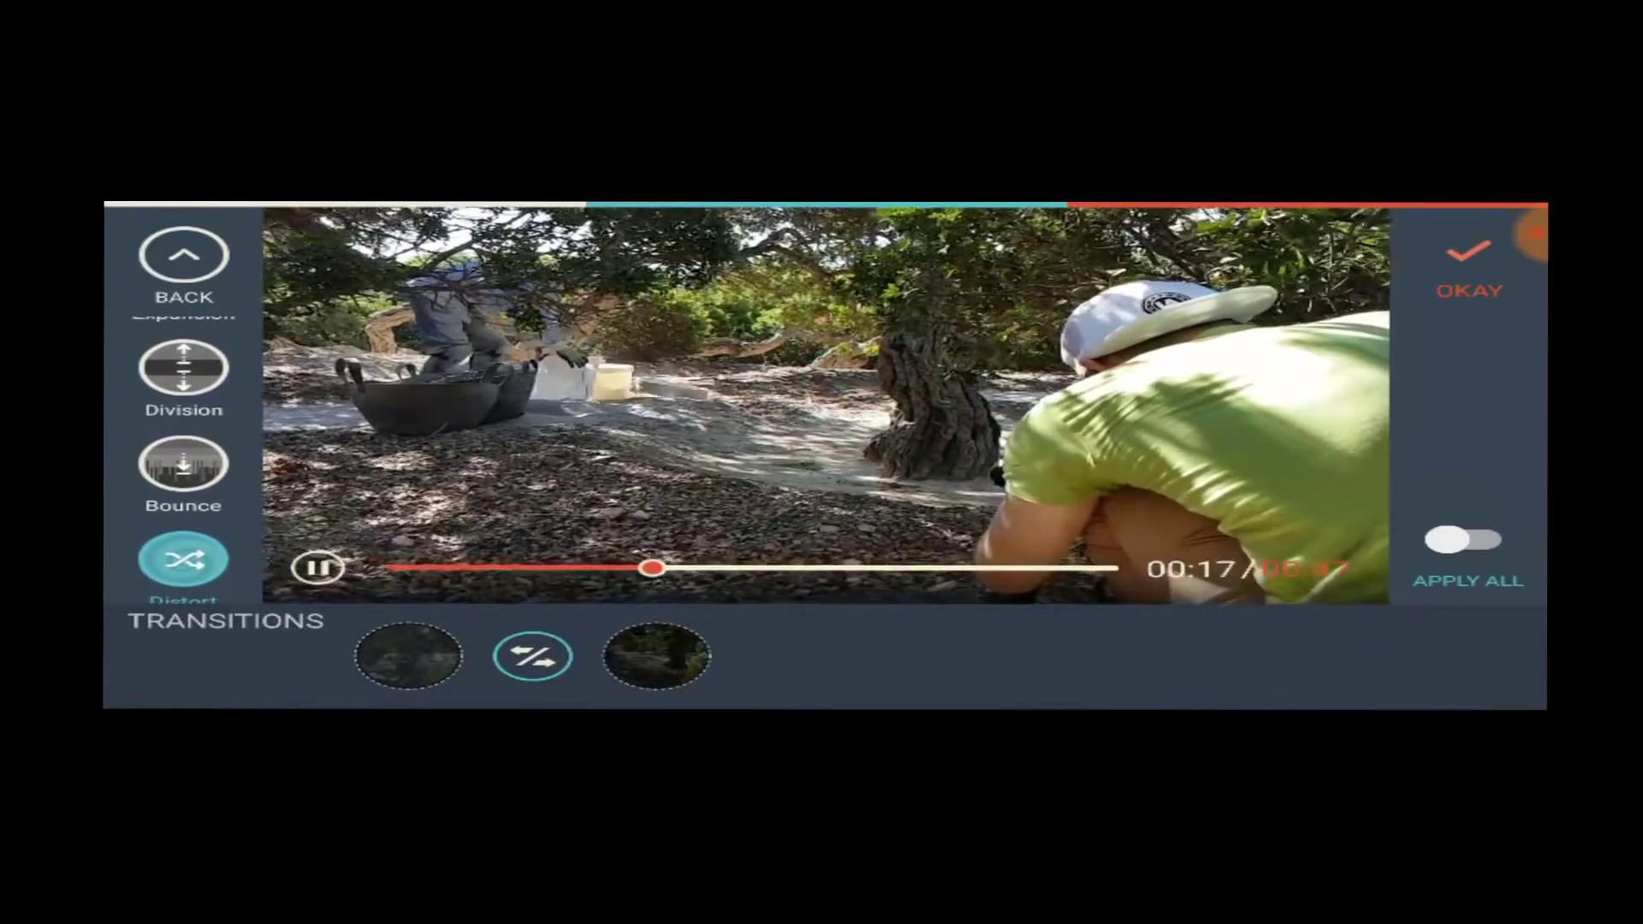
{"action": "left_click", "coordinate": [184, 367]}
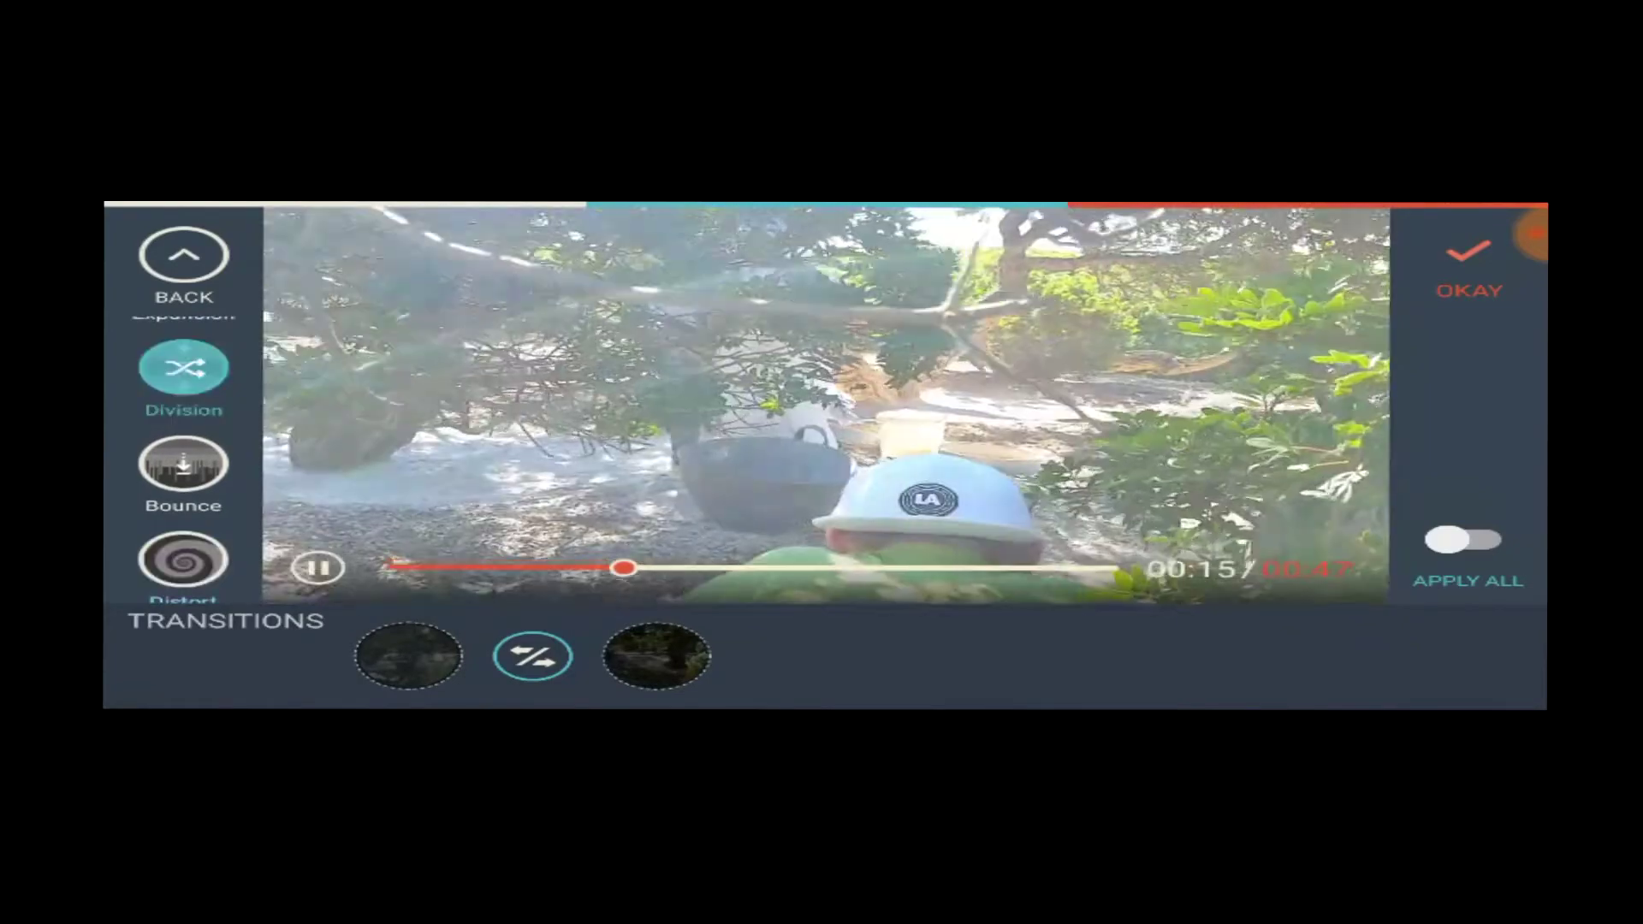
{"action": "left_click", "coordinate": [184, 384]}
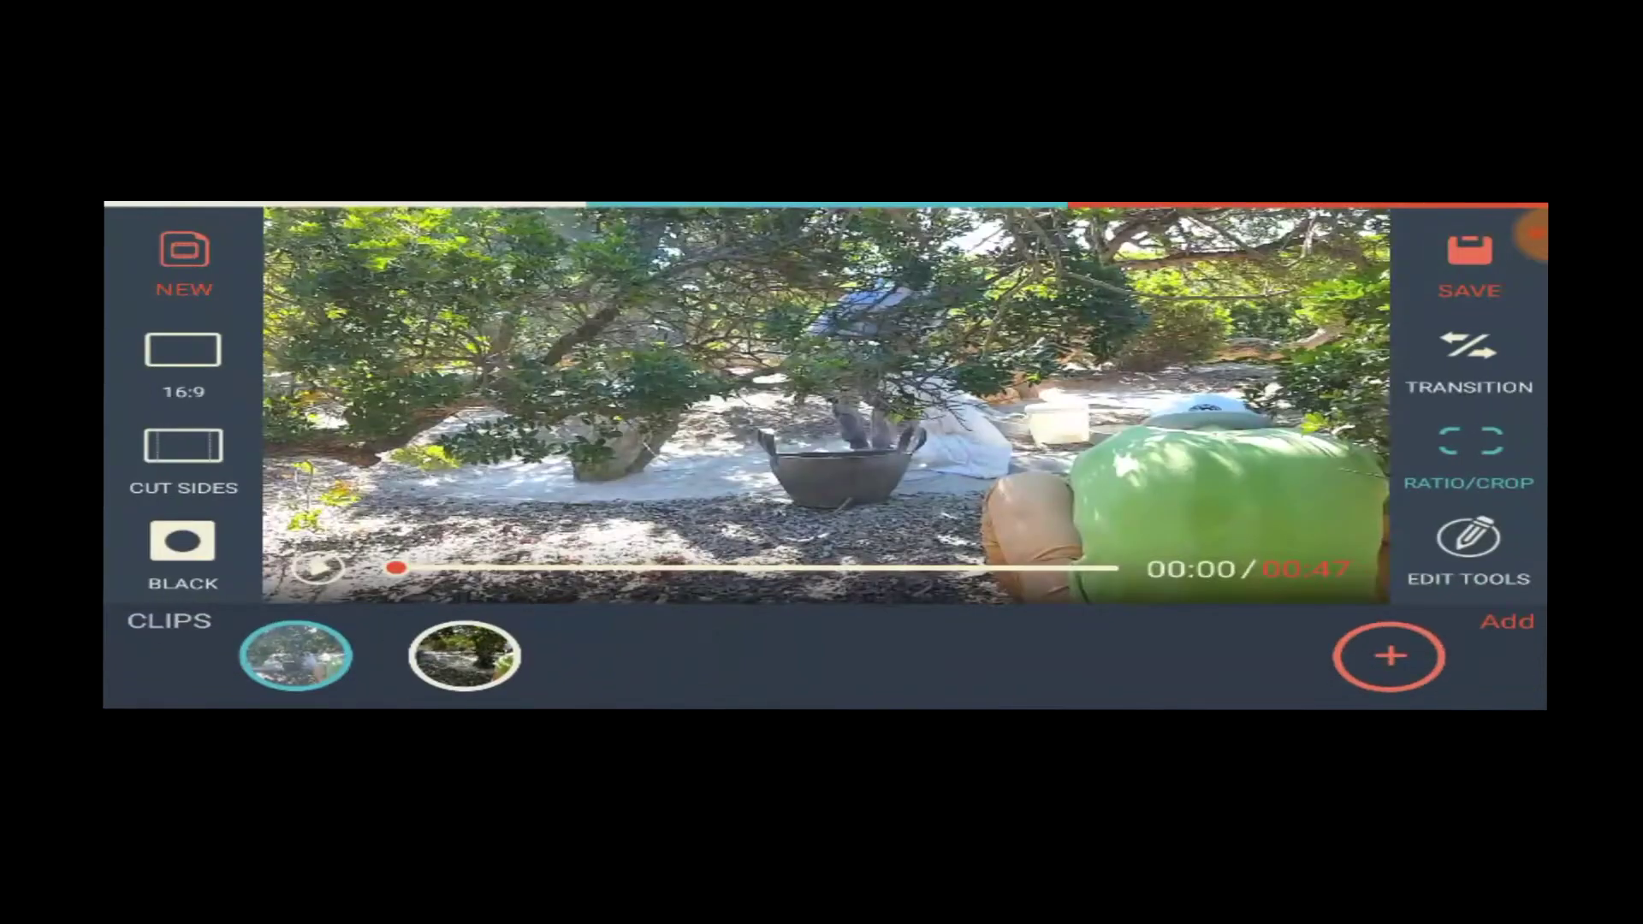
{"action": "scroll", "coordinate": [1469, 450], "scroll_direction": "up", "scroll_amount": 3}
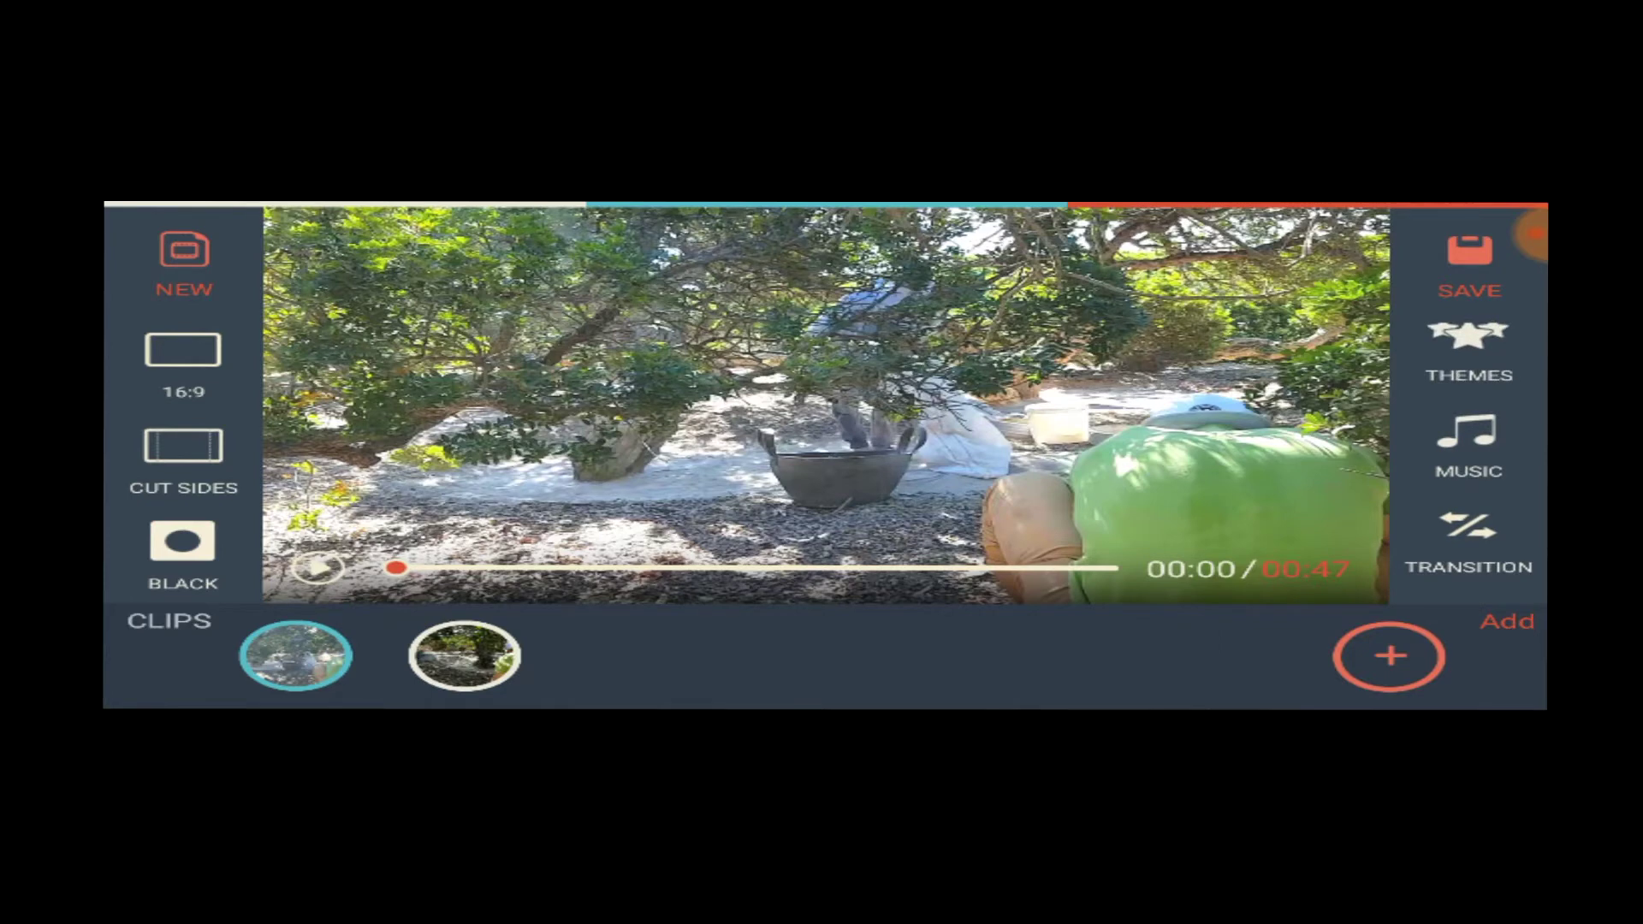
{"action": "left_click", "coordinate": [199, 655]}
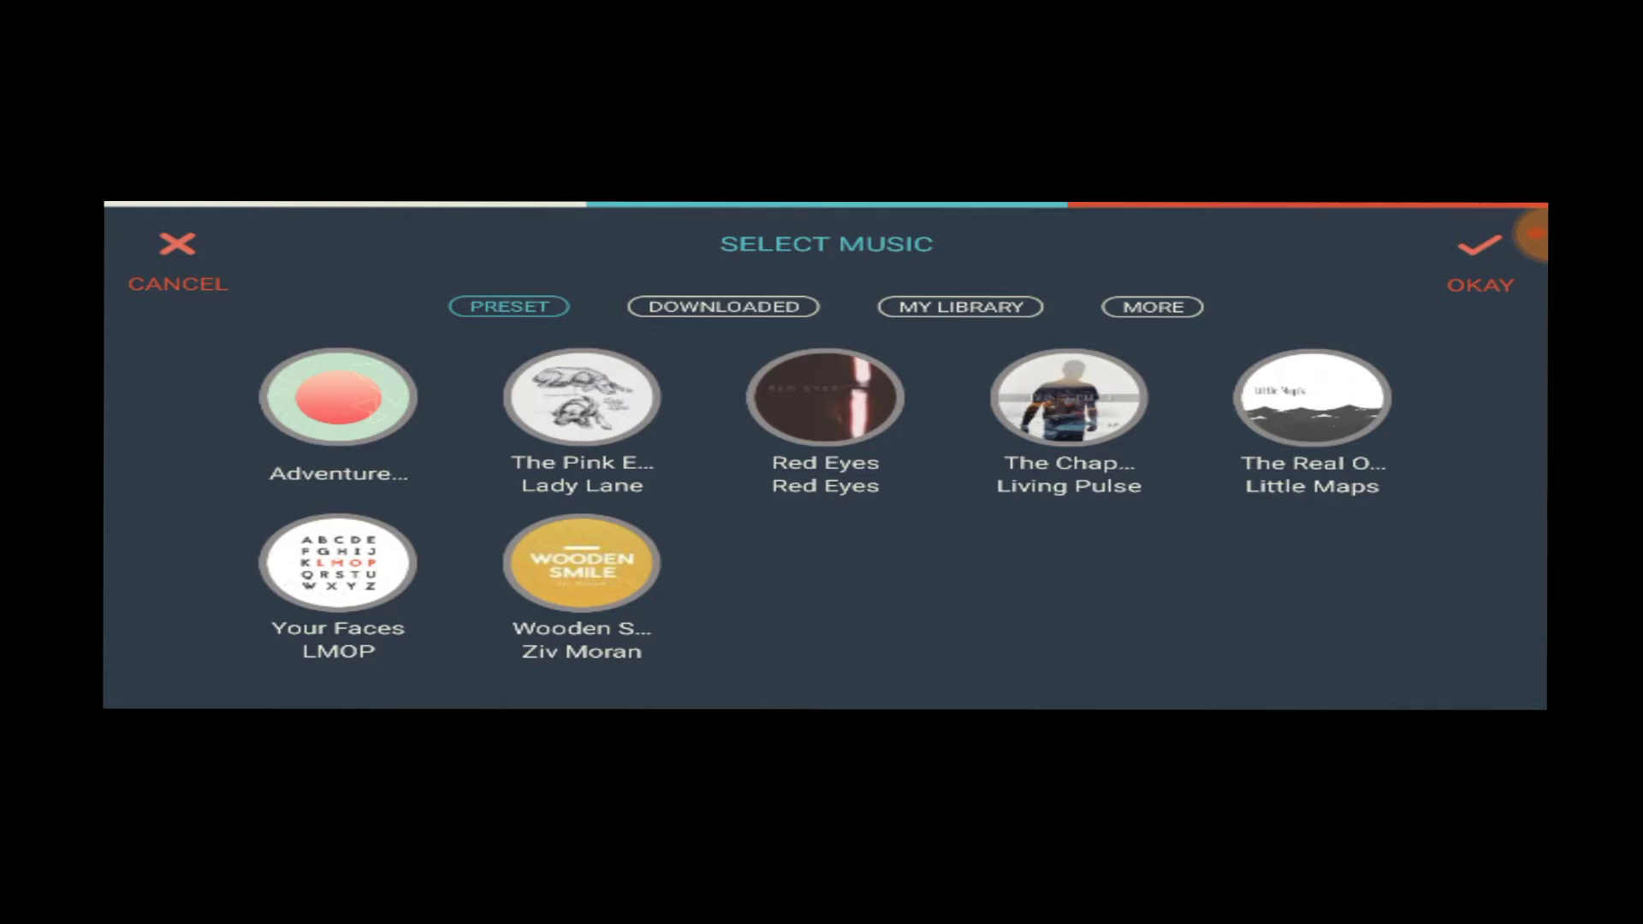
{"action": "scroll", "coordinate": [825, 501], "scroll_direction": "down", "scroll_amount": 2}
{"action": "left_click", "coordinate": [723, 306]}
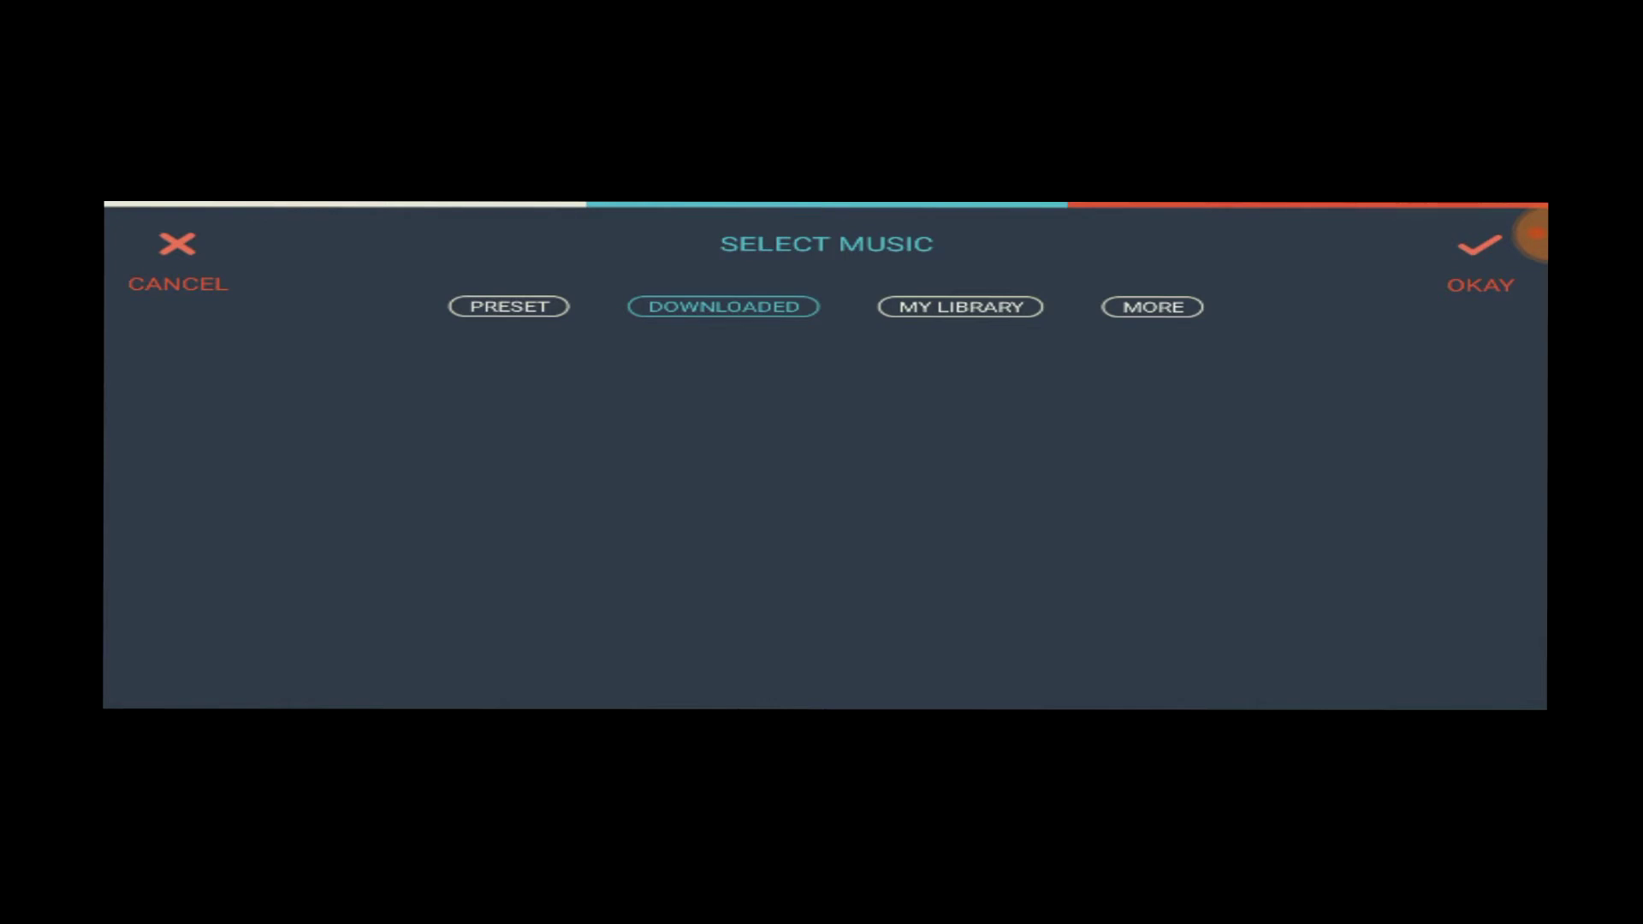
{"action": "left_click", "coordinate": [1533, 234]}
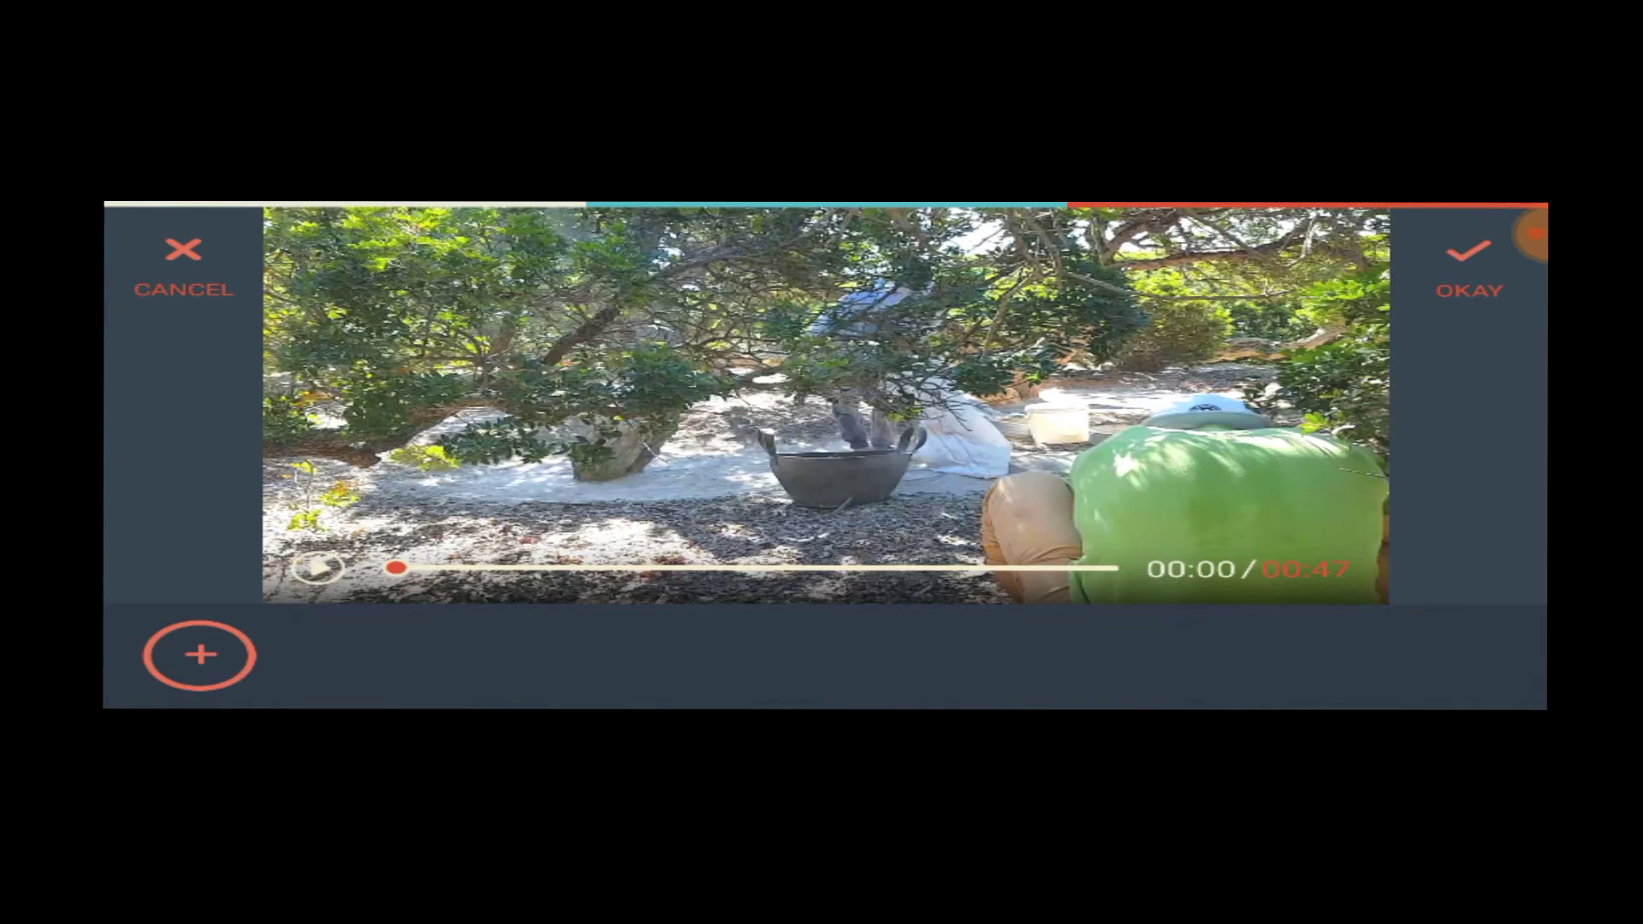
{"action": "left_click", "coordinate": [1534, 234]}
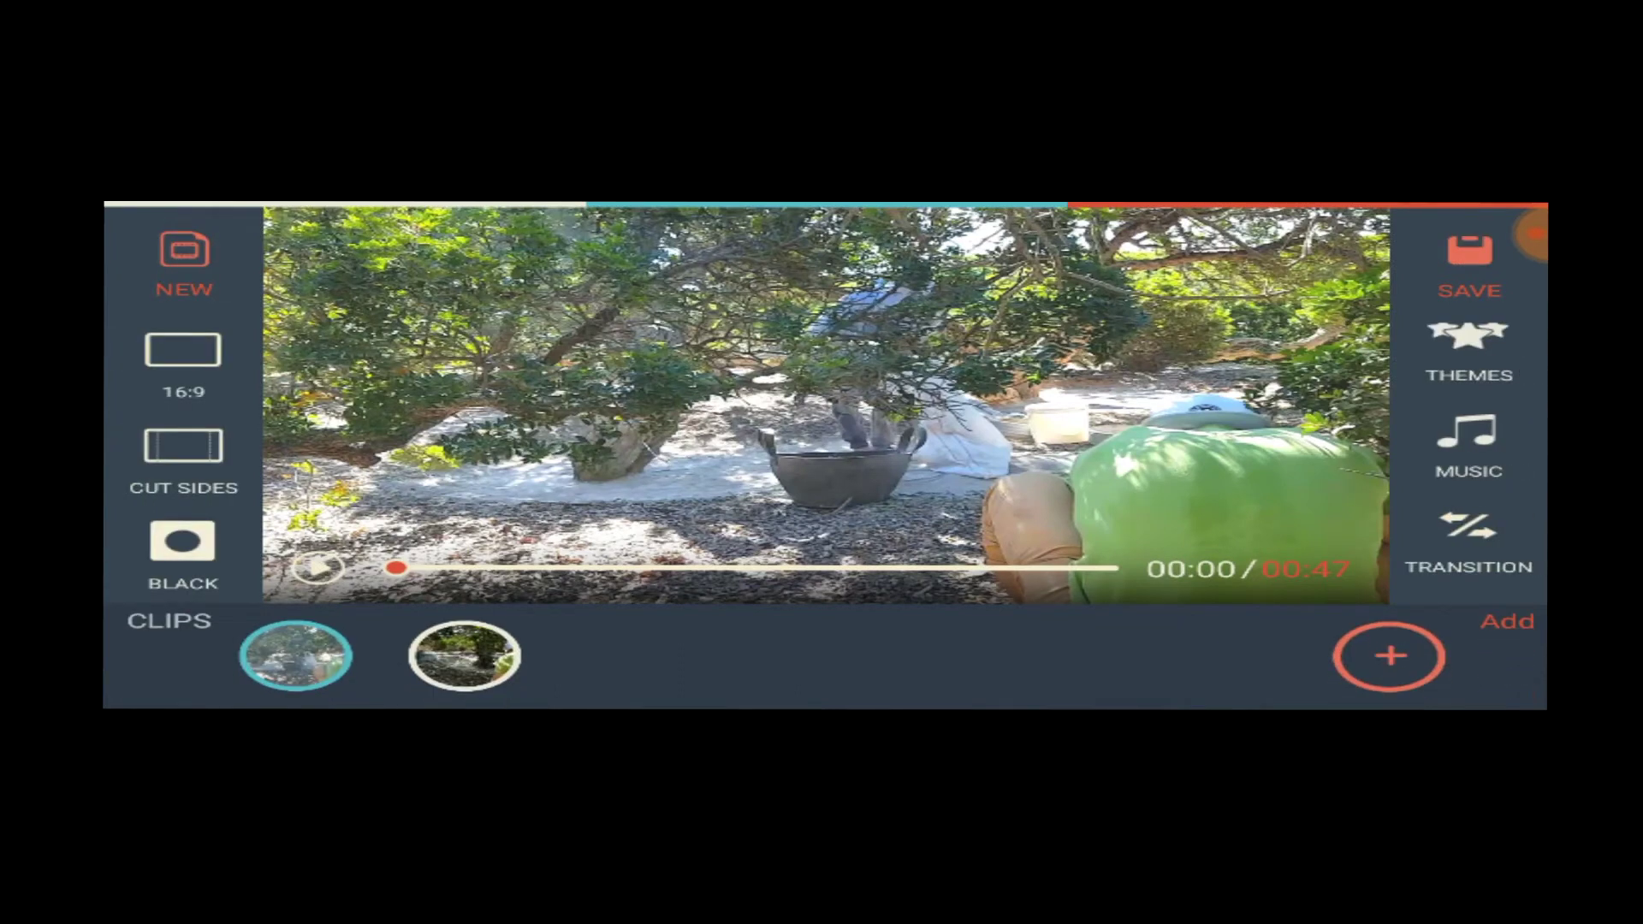
Step: Preview the 80's and Concert themes on the video with the media volume lowered
{"action": "left_click", "coordinate": [1468, 366]}
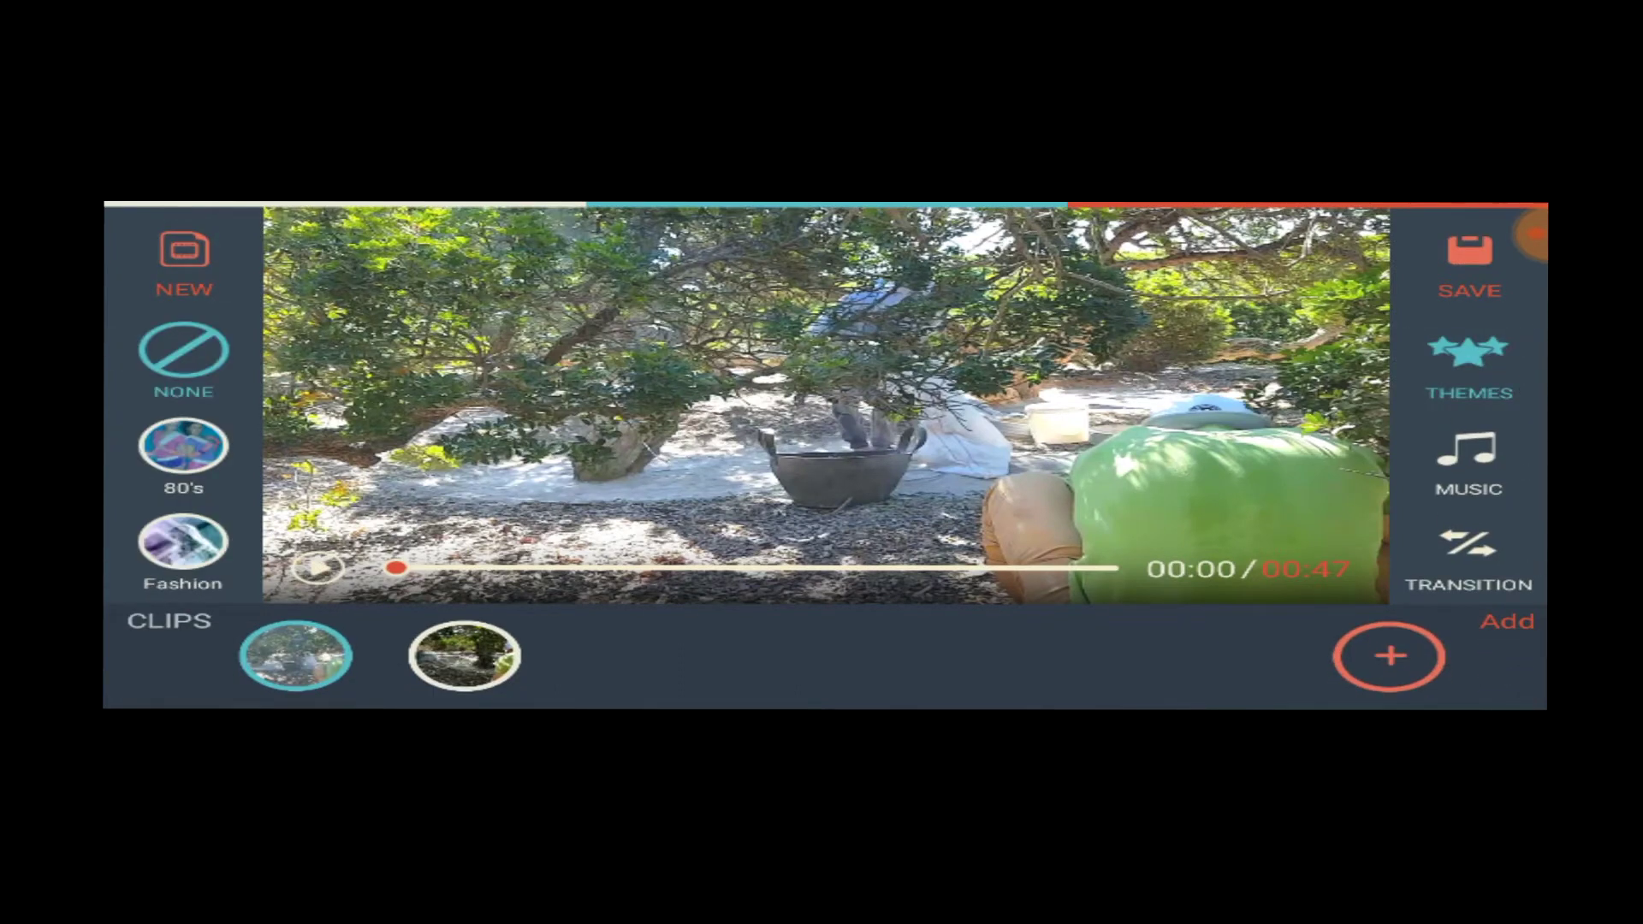
{"action": "scroll", "coordinate": [184, 463], "scroll_direction": "down", "scroll_amount": 1}
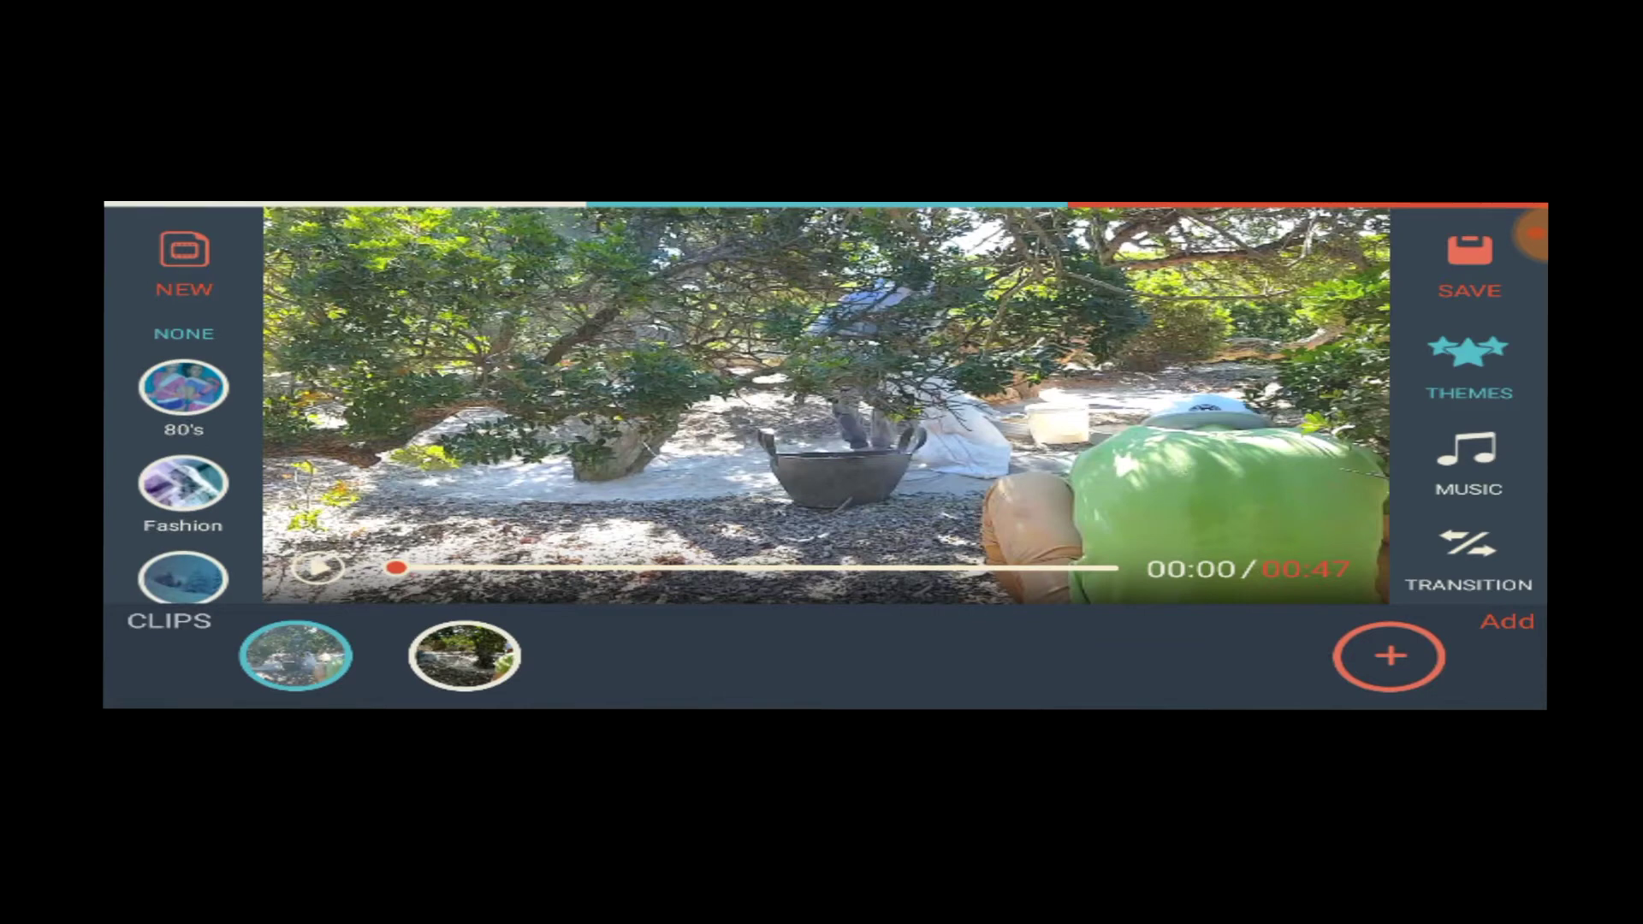
{"action": "left_click", "coordinate": [183, 387]}
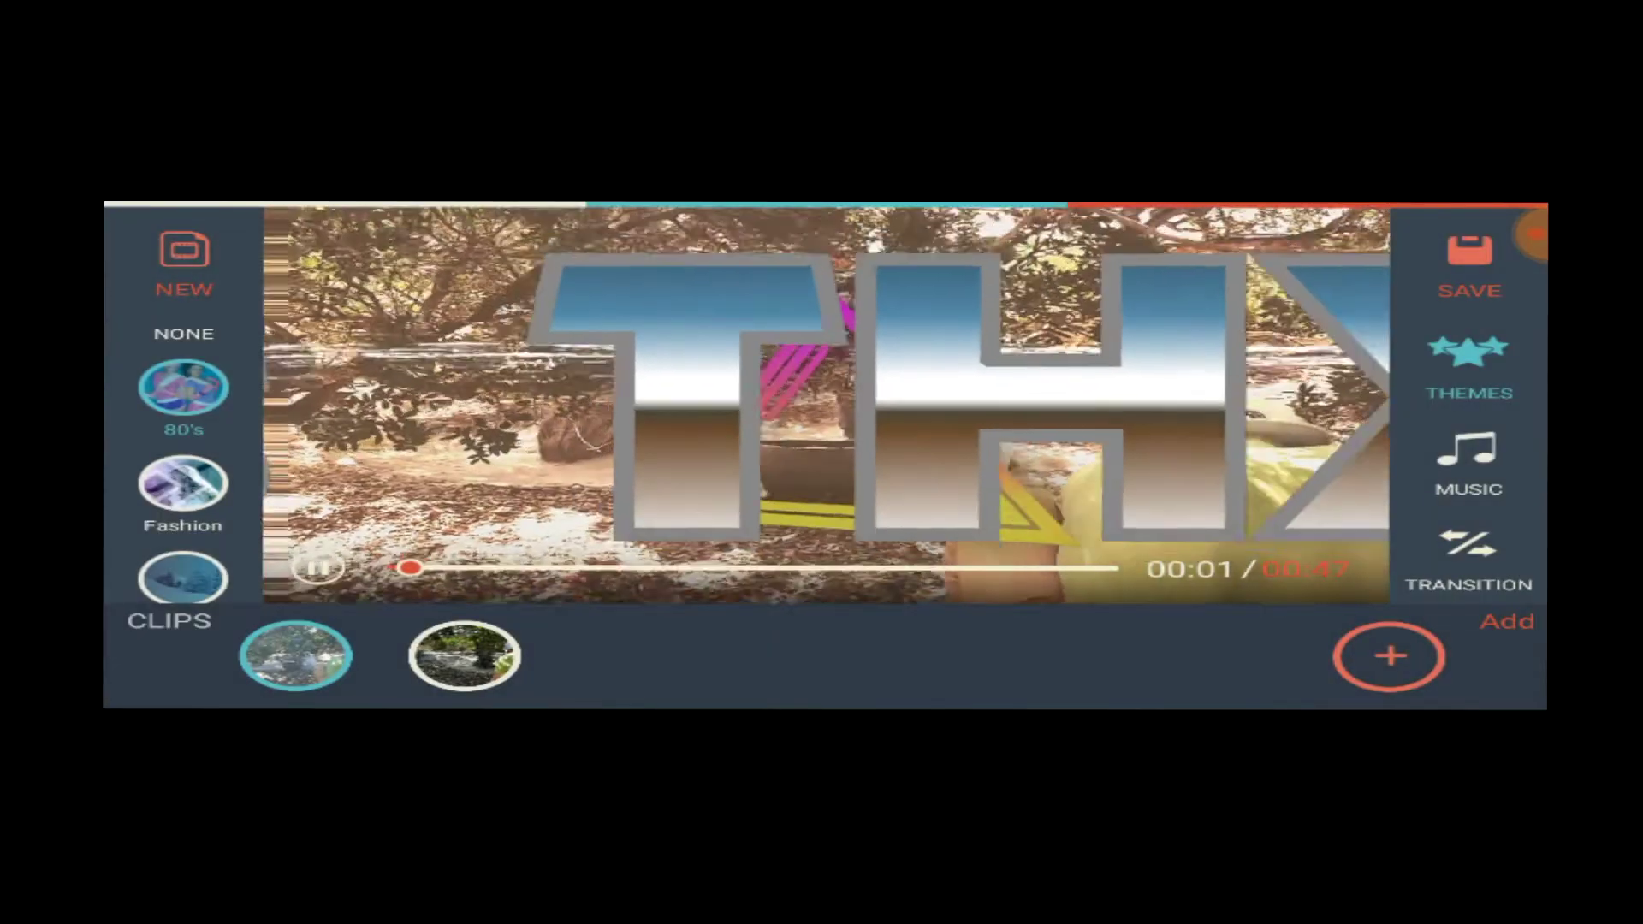
{"action": "key", "text": "XF86AudioLowerVolume"}
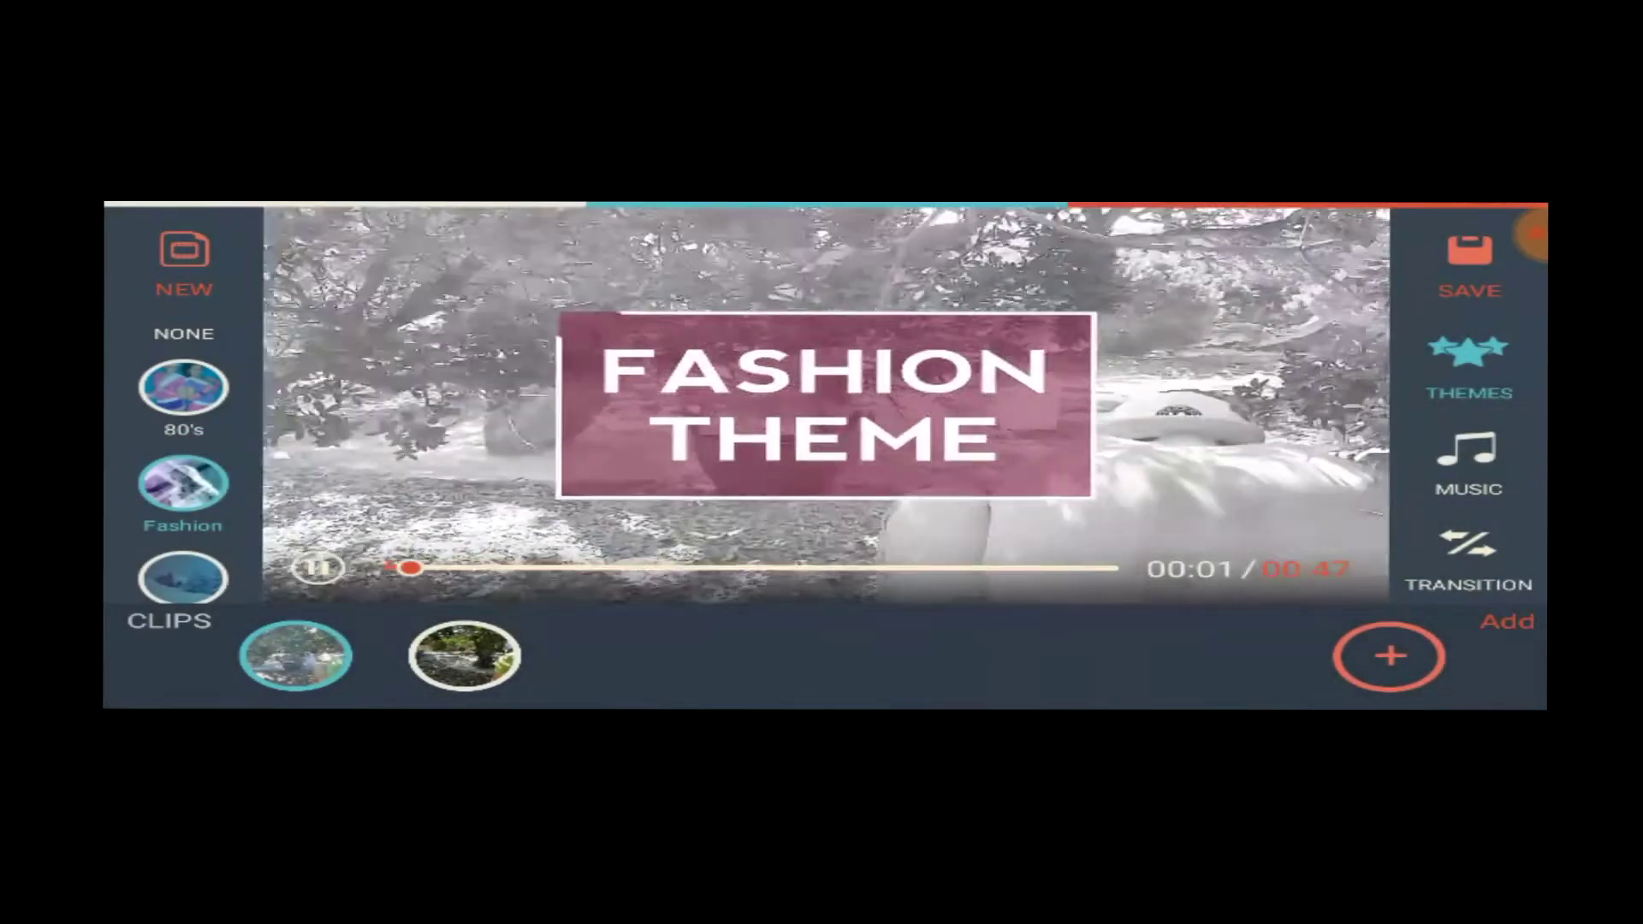
{"action": "scroll", "coordinate": [183, 449], "scroll_direction": "down", "scroll_amount": 1}
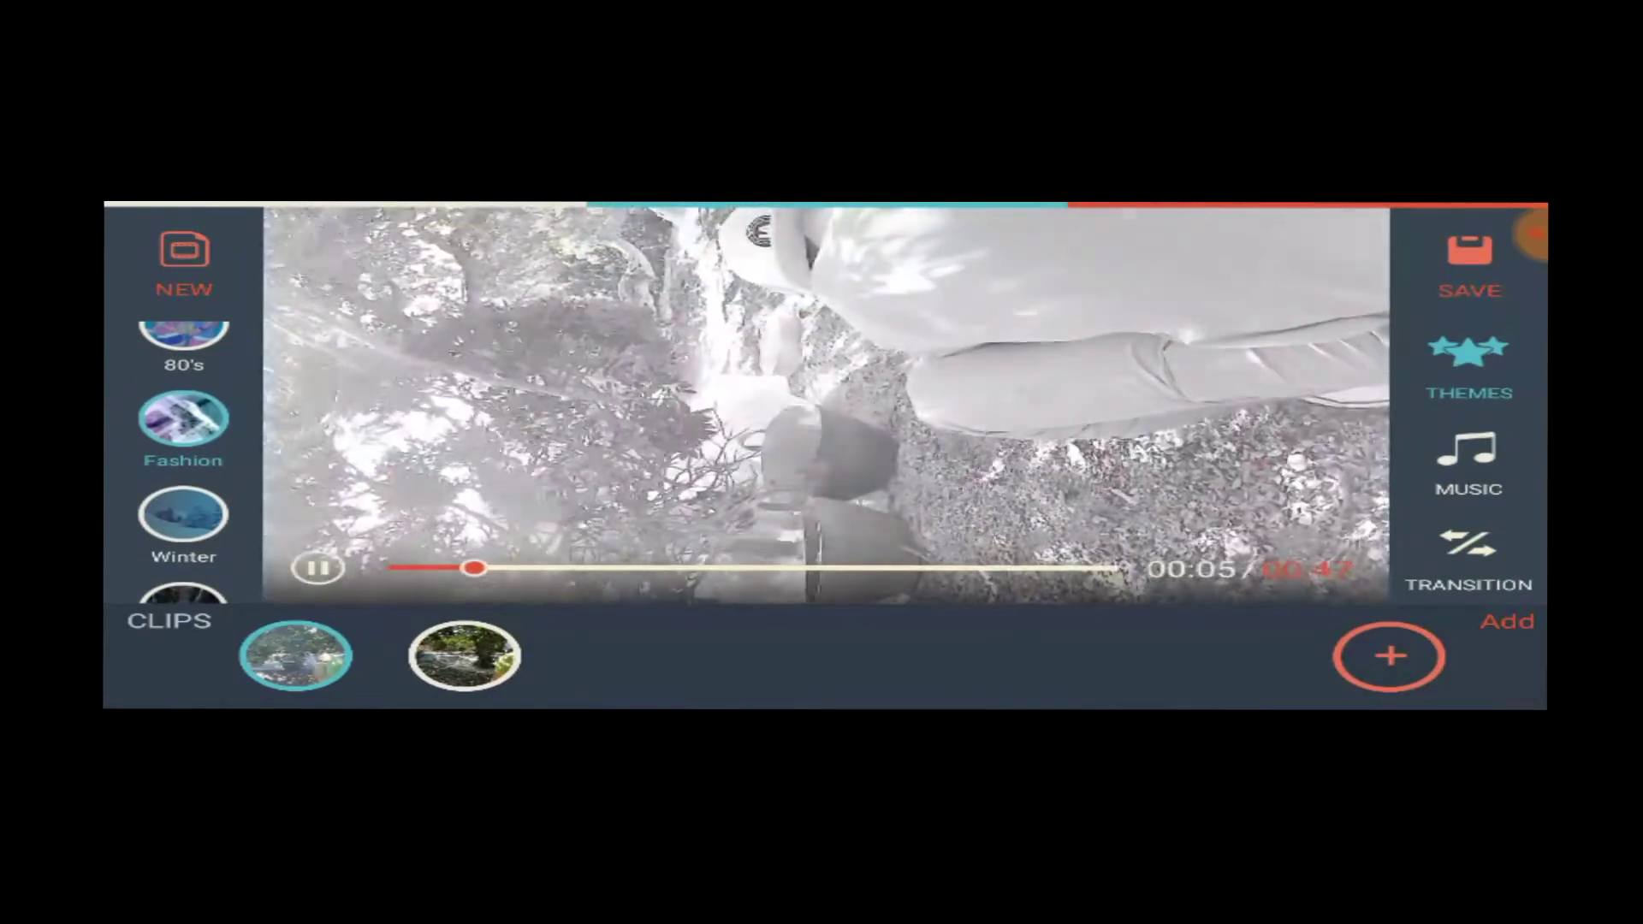
{"action": "scroll", "coordinate": [183, 449], "scroll_direction": "down", "scroll_amount": 1}
{"action": "scroll", "coordinate": [182, 449], "scroll_direction": "up", "scroll_amount": 2}
{"action": "scroll", "coordinate": [183, 450], "scroll_direction": "down", "scroll_amount": 5}
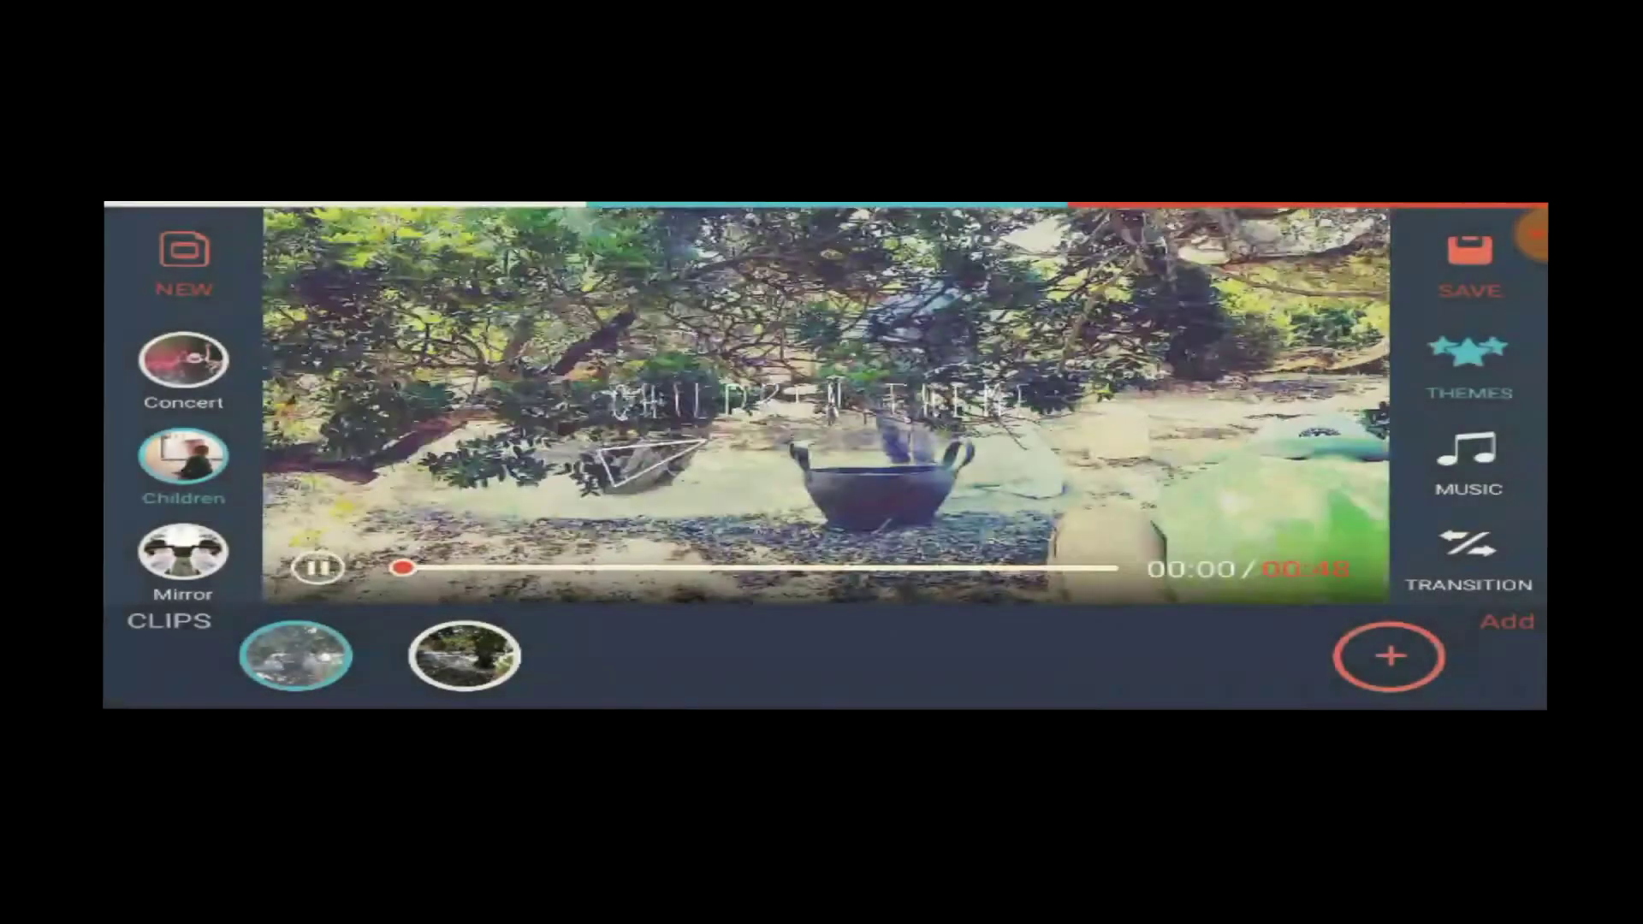
{"action": "left_click", "coordinate": [182, 360]}
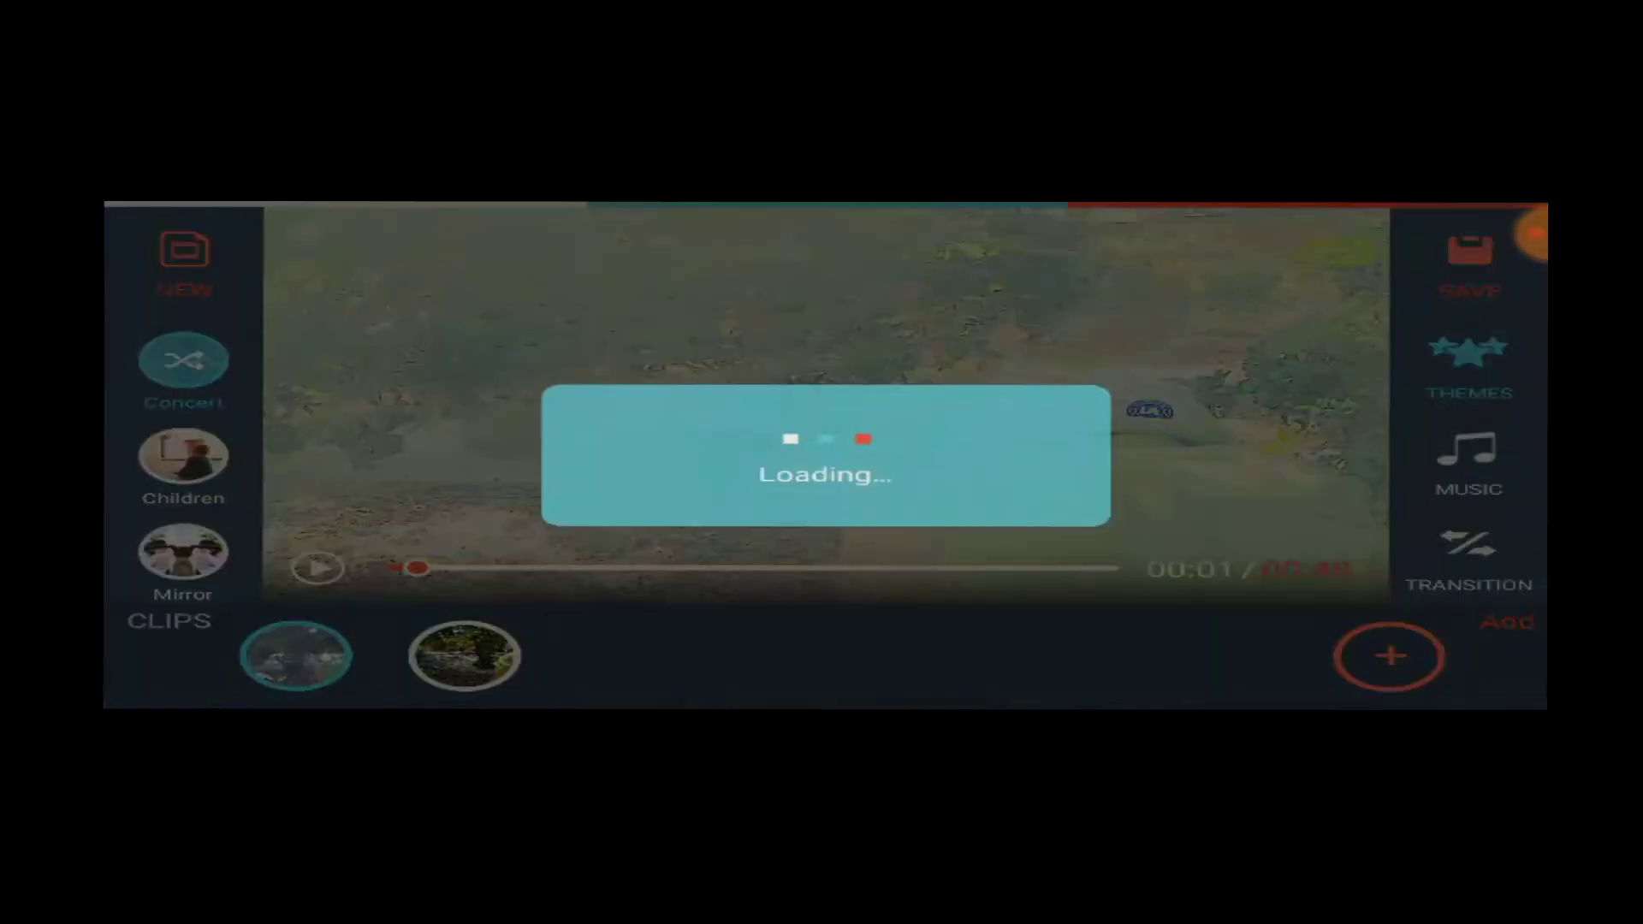
{"action": "scroll", "coordinate": [182, 462], "scroll_direction": "up", "scroll_amount": 5}
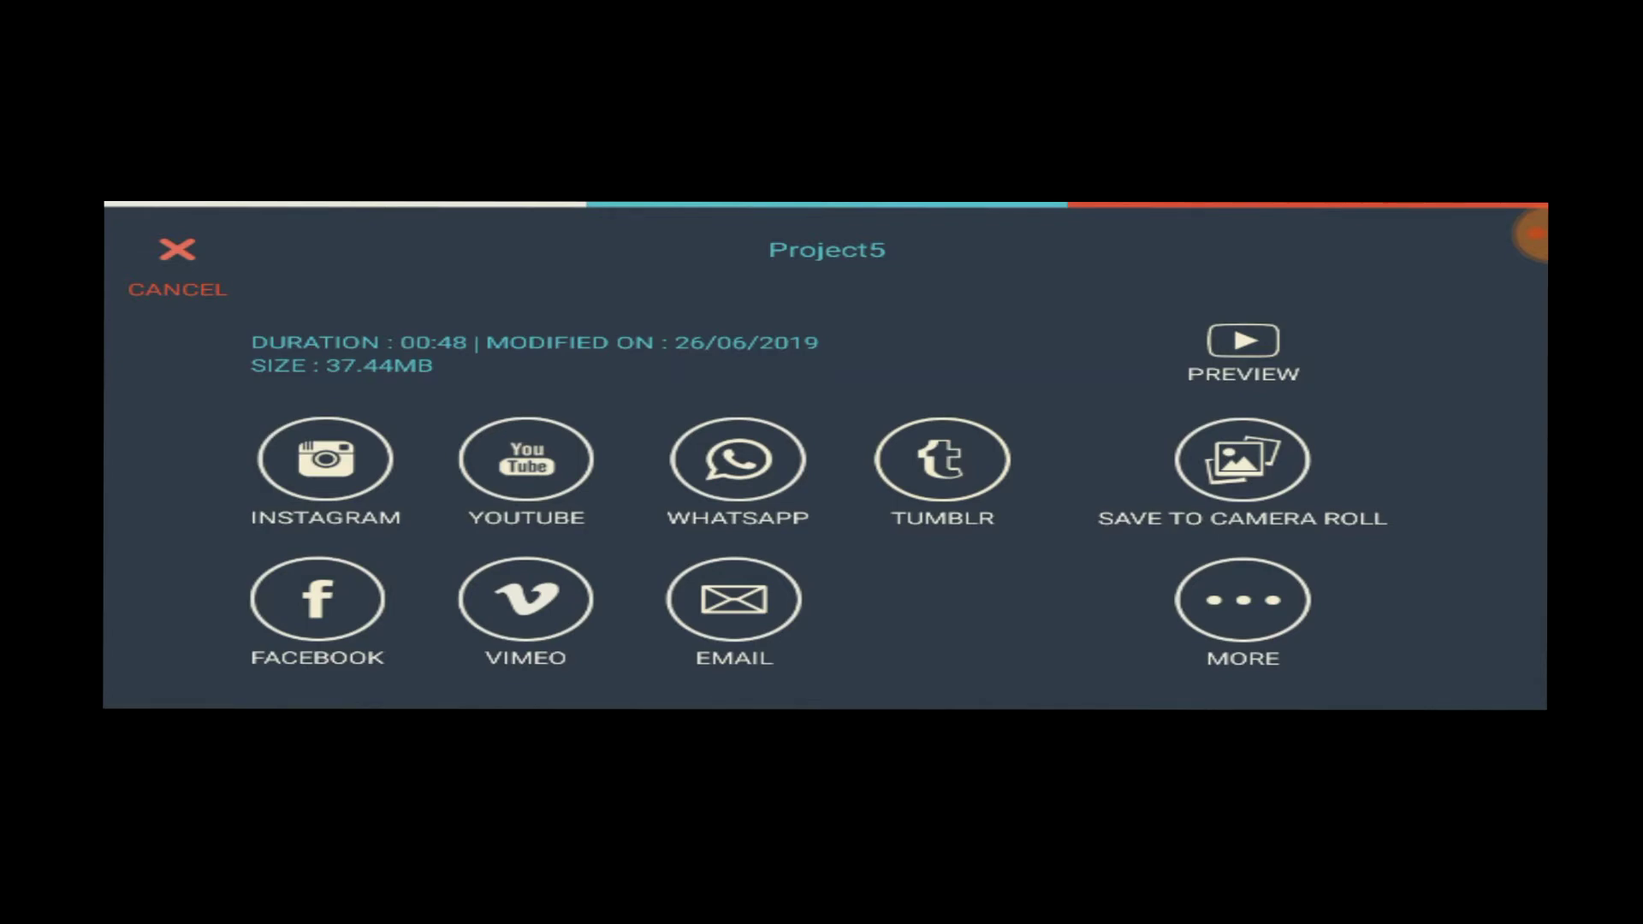
{"action": "scroll", "coordinate": [842, 488], "scroll_direction": "down", "scroll_amount": 2}
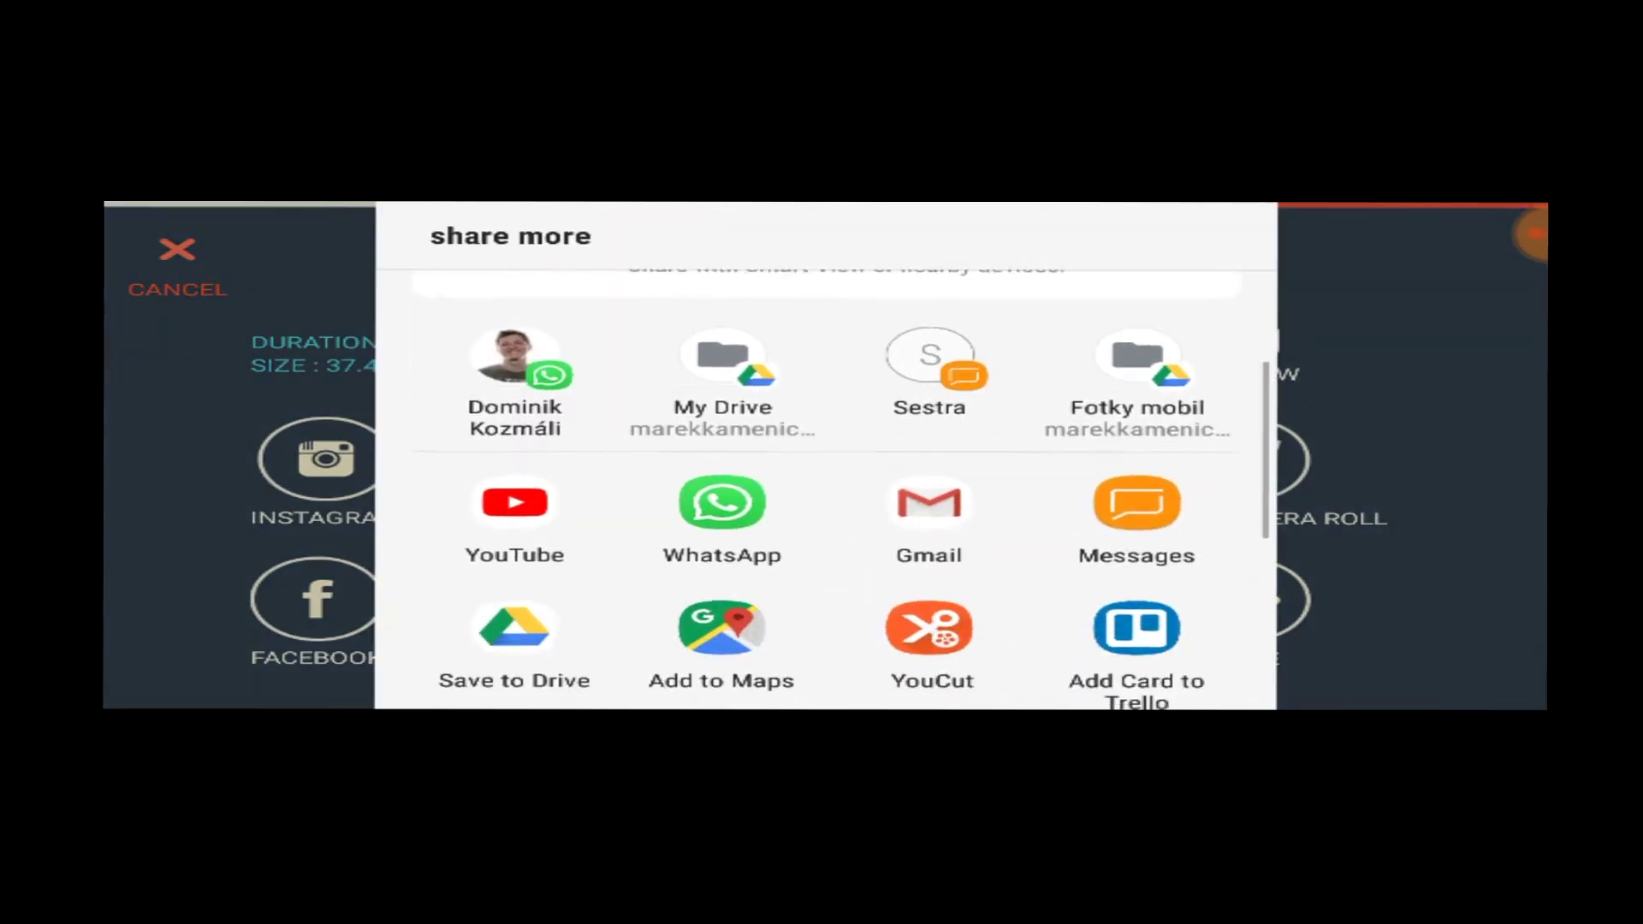
{"action": "scroll", "coordinate": [826, 487], "scroll_direction": "down", "scroll_amount": 3}
{"action": "scroll", "coordinate": [825, 488], "scroll_direction": "up", "scroll_amount": 5}
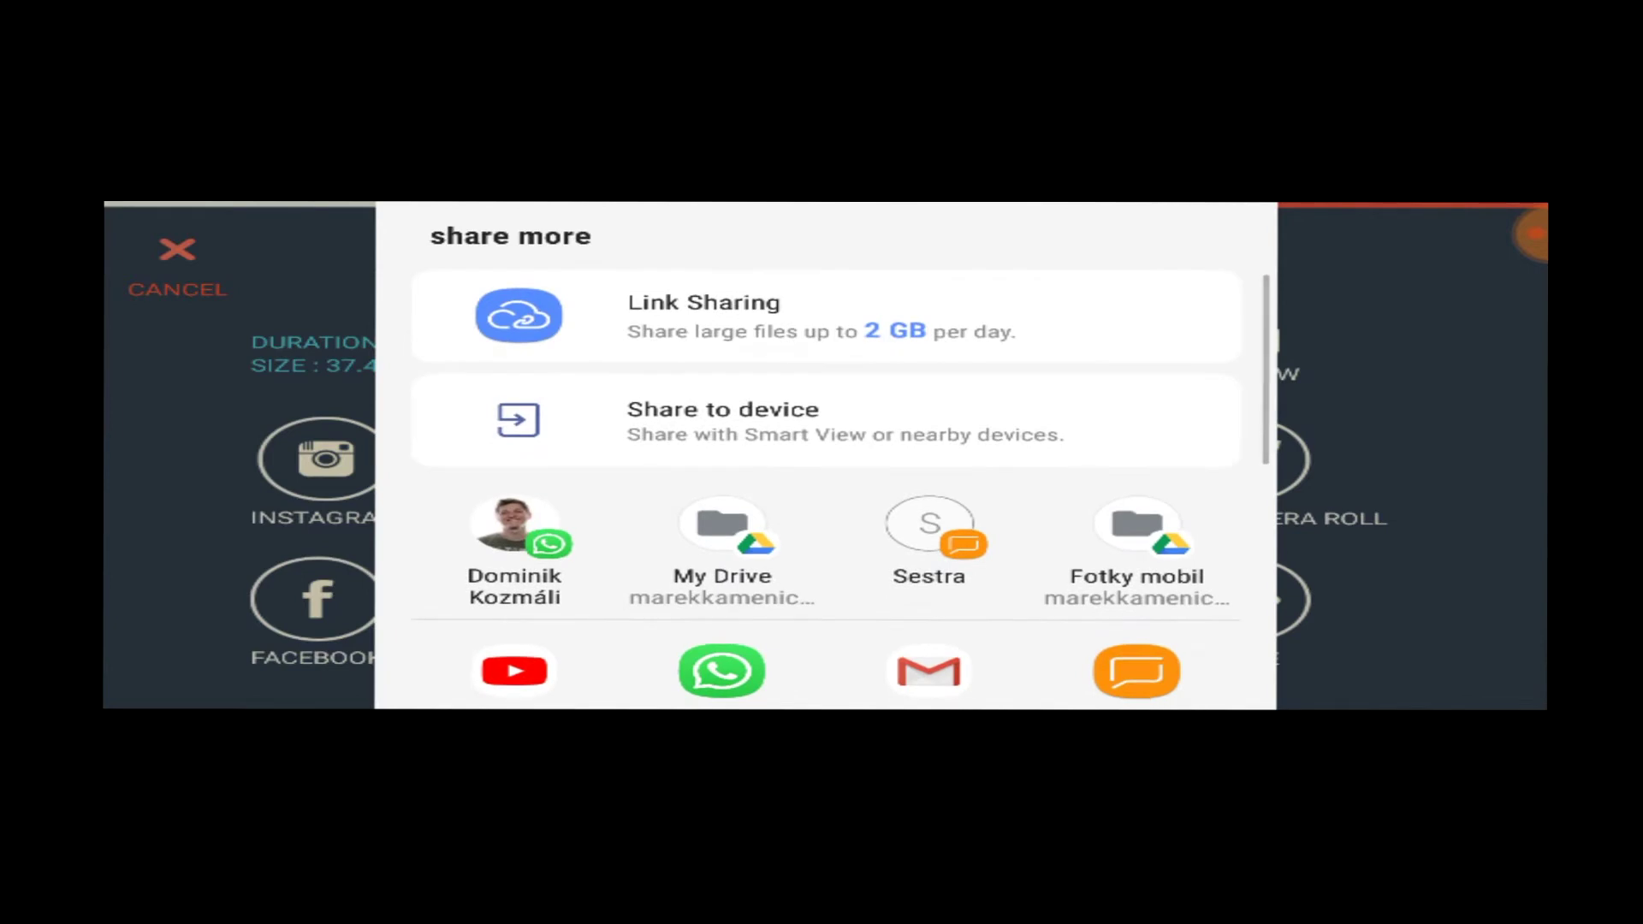
Step: Dismiss the share sheet and save Project5 to the phone's camera roll
{"action": "key", "text": "Escape"}
{"action": "left_click", "coordinate": [1242, 458]}
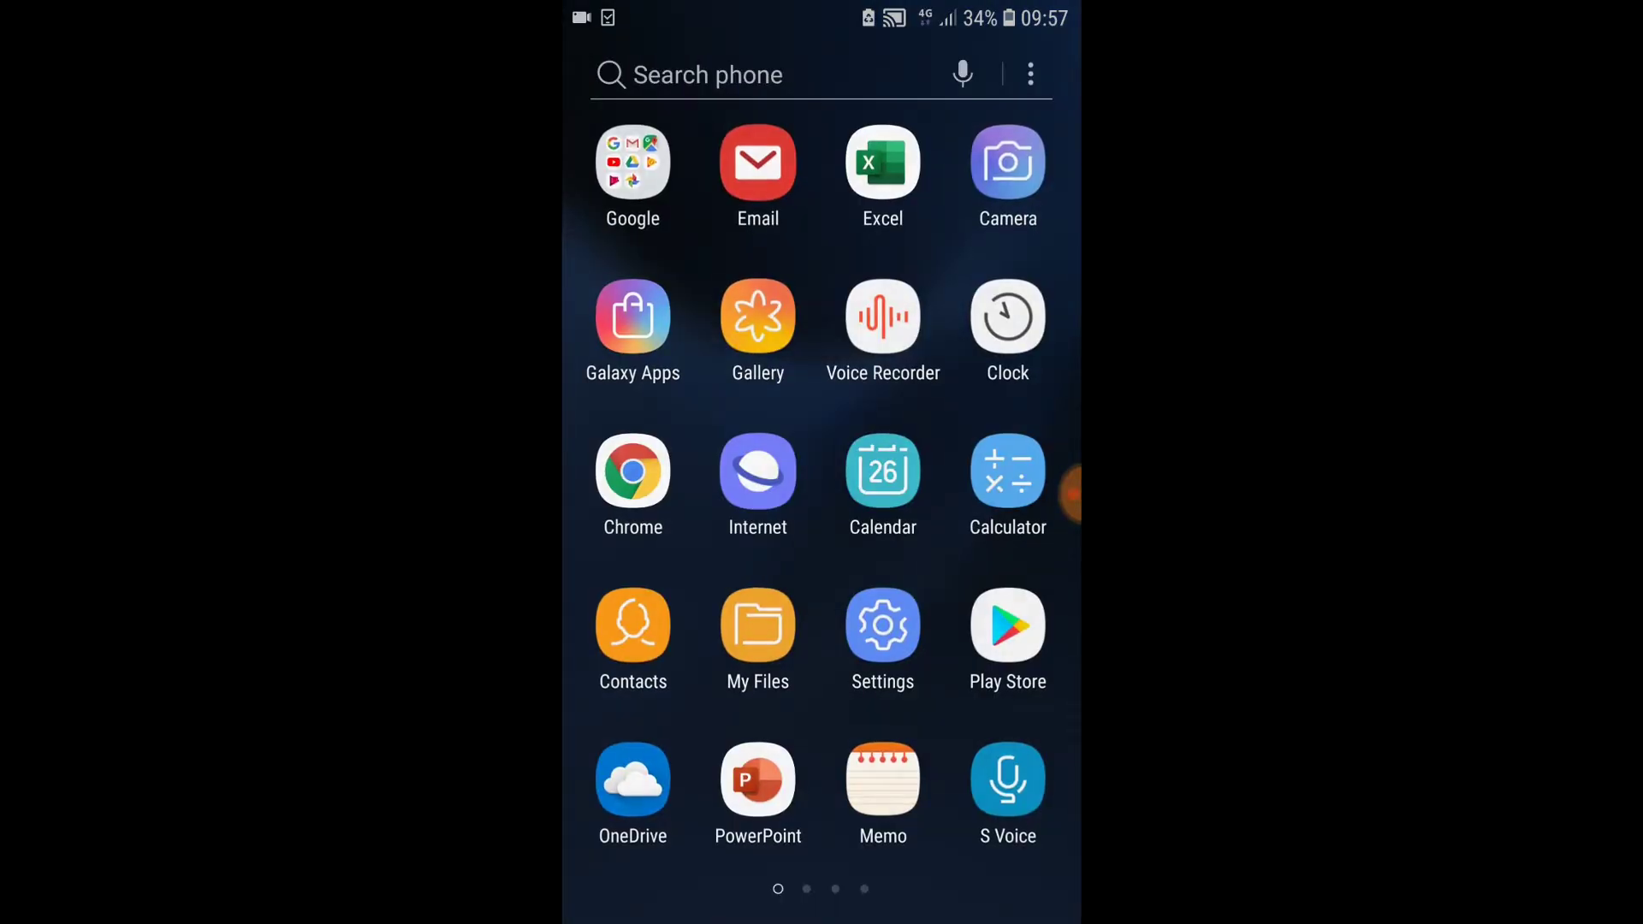
Step: Launch Gallery from the app drawer to see today's Pictures
{"action": "left_click", "coordinate": [1009, 624]}
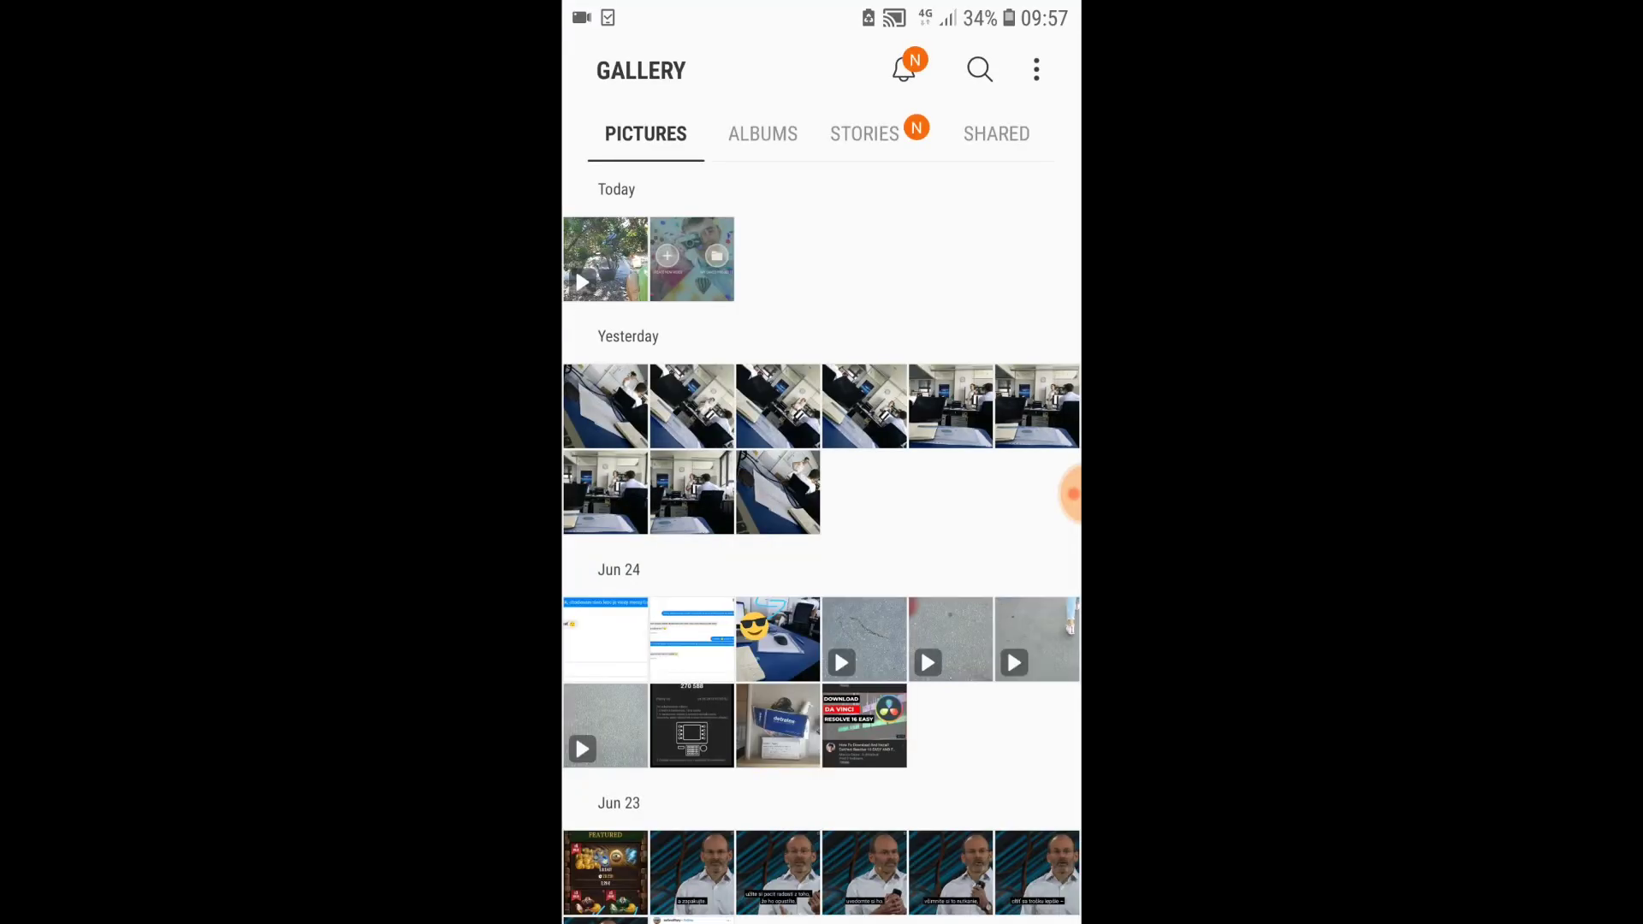